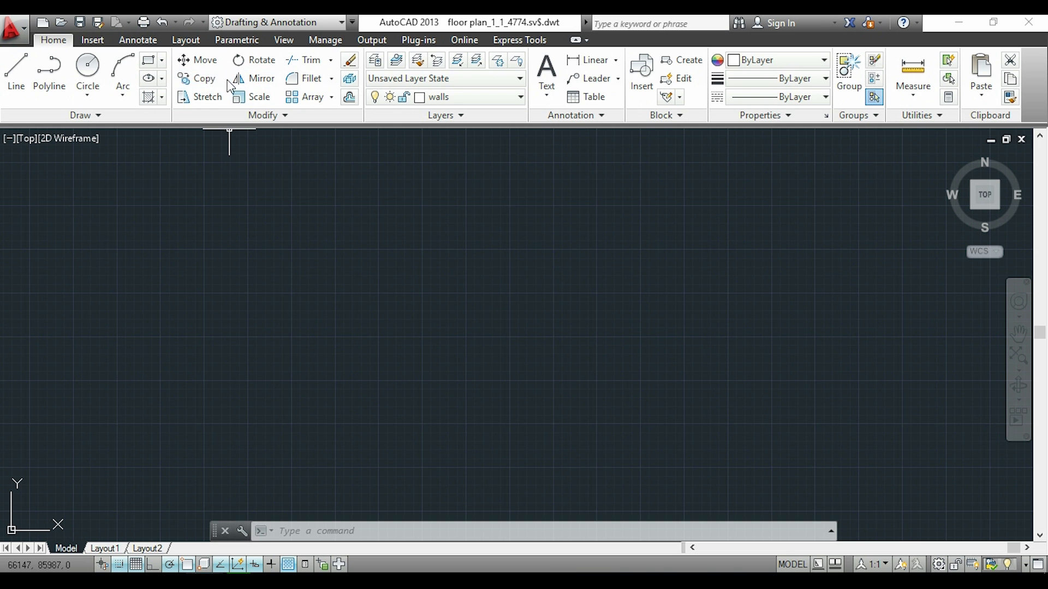
{"action": "left_click", "coordinate": [198, 78]}
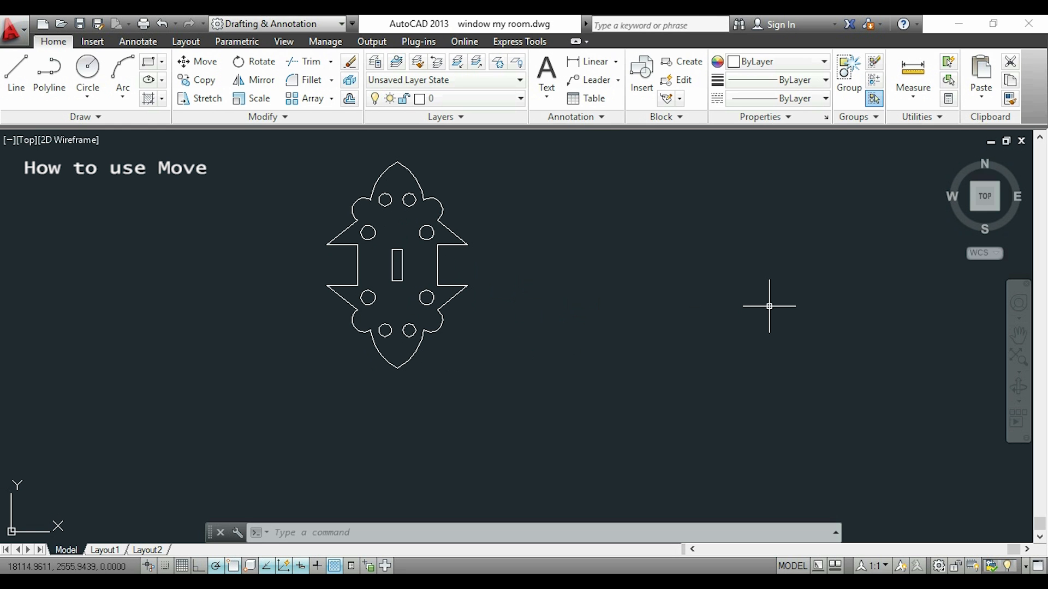
Move the whole ornament 500 units horizontally to the right, using its lower right wing tip as the base point.
{"action": "type", "text": "M"}
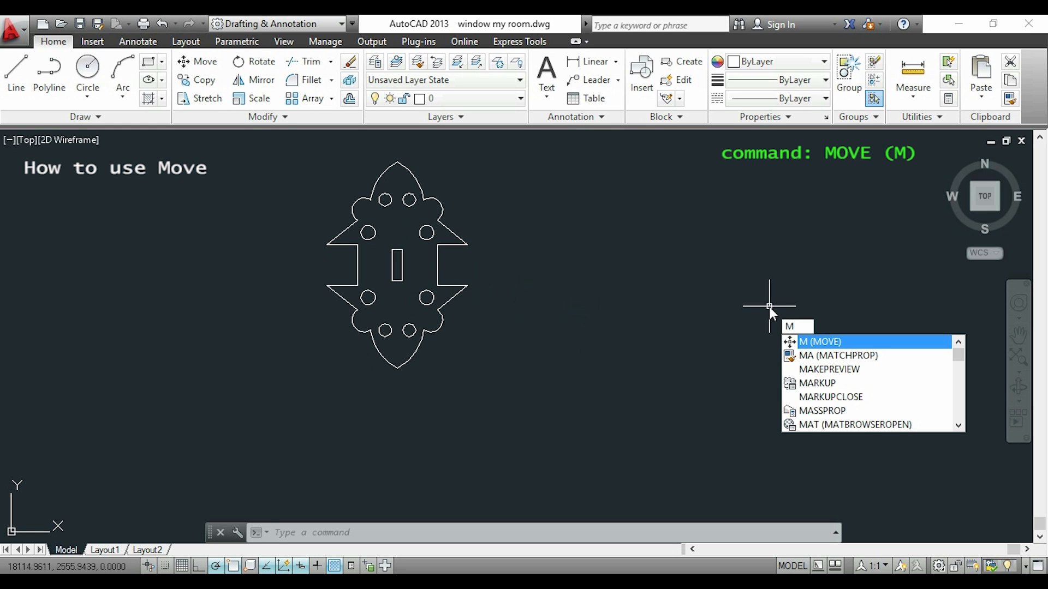
{"action": "key", "text": "Return"}
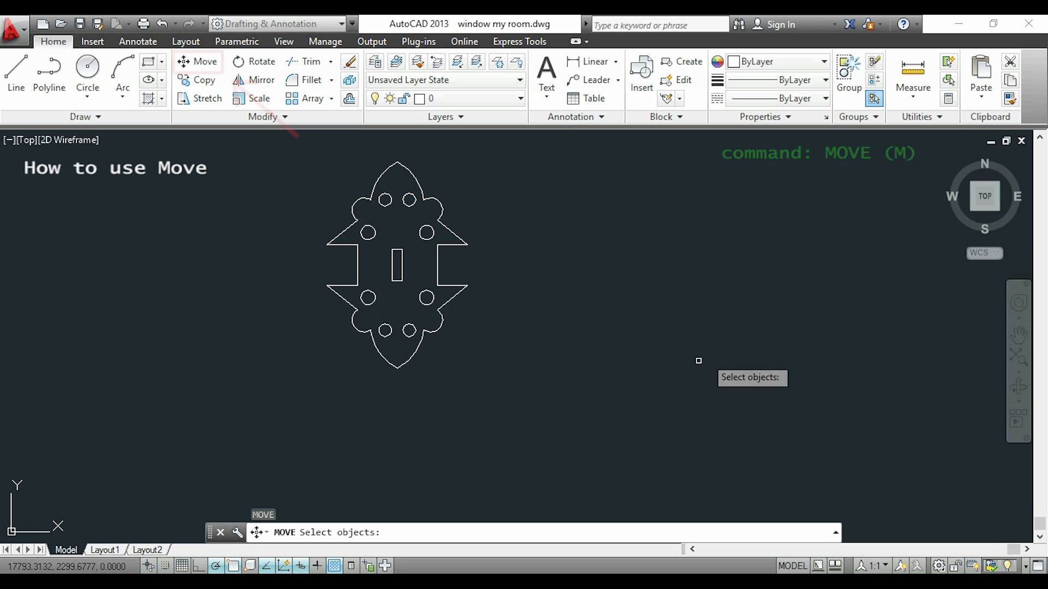
{"action": "left_click", "coordinate": [669, 376]}
{"action": "left_click", "coordinate": [257, 151]}
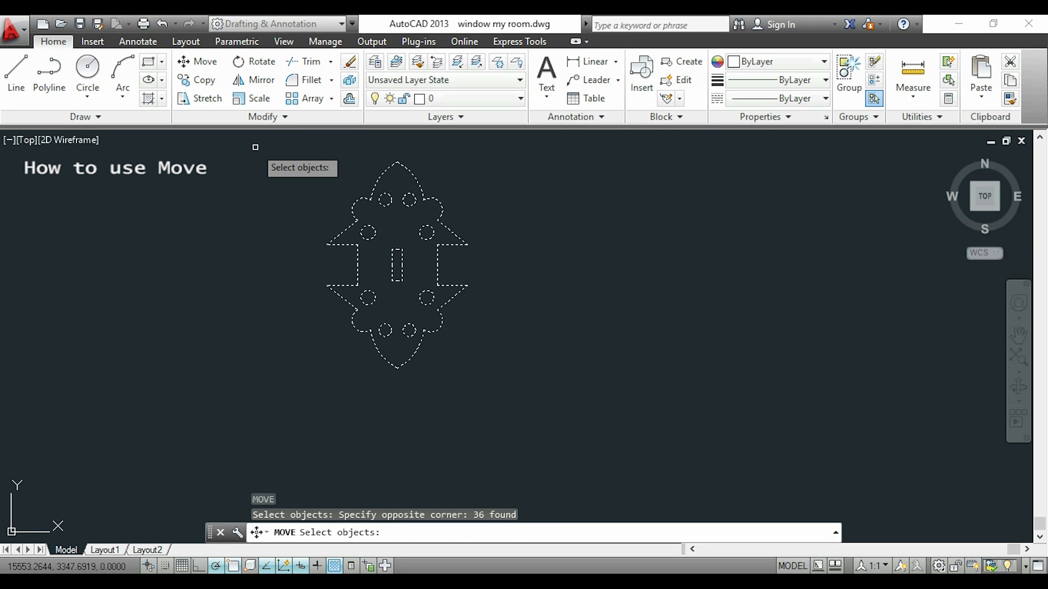
{"action": "key", "text": "Return"}
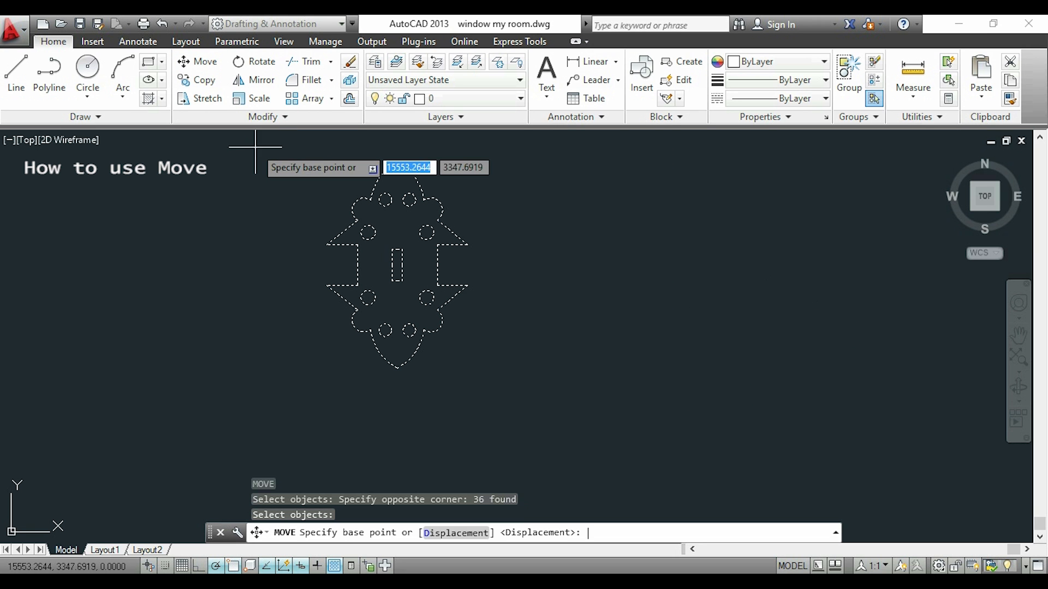
{"action": "left_click", "coordinate": [467, 284]}
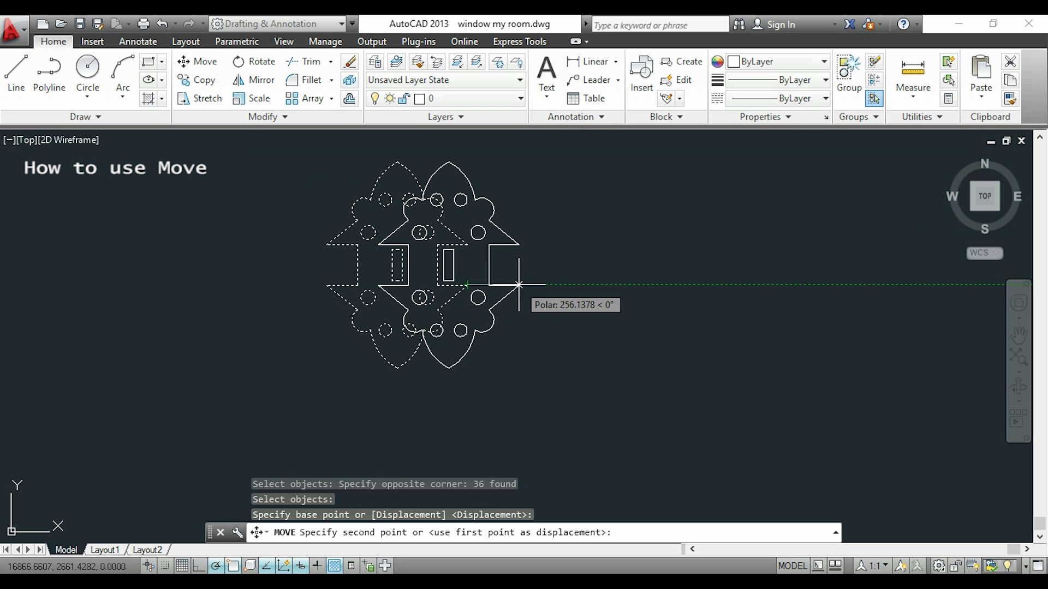
{"action": "type", "text": "500"}
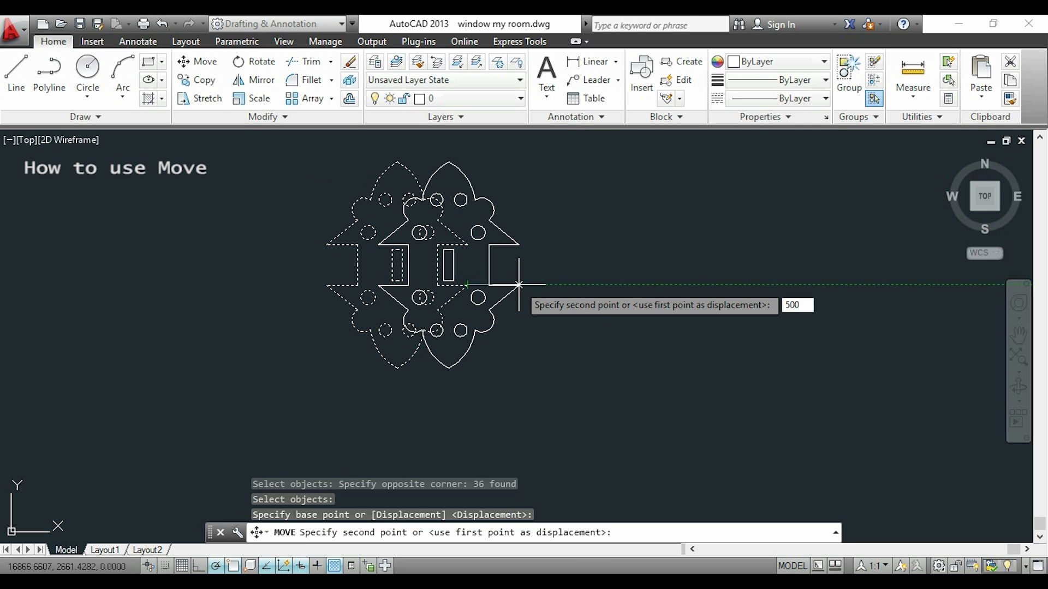
{"action": "key", "text": "Return"}
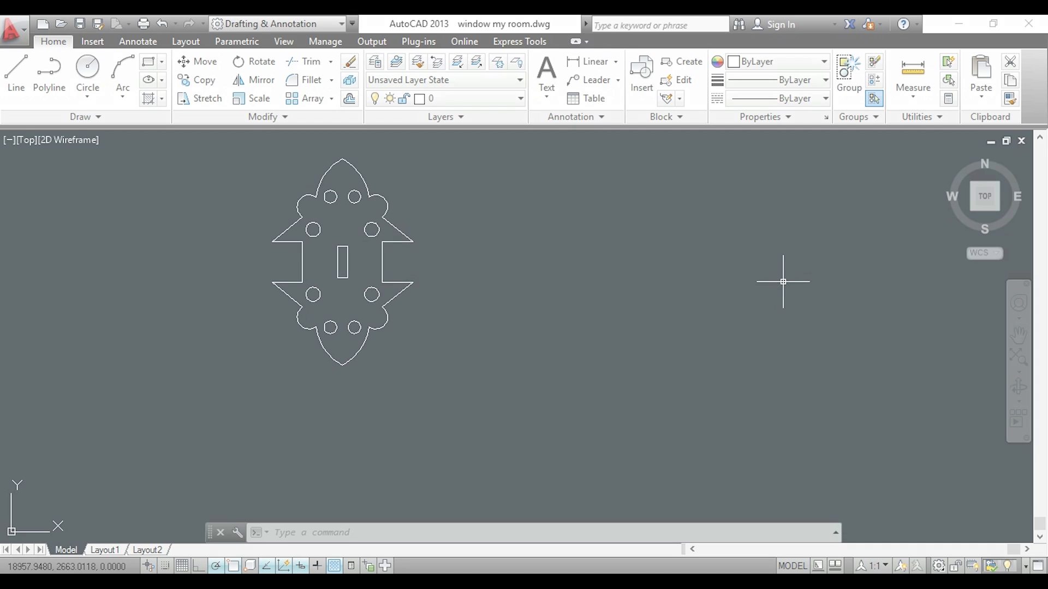
Copy the whole ornament 500 units to the left, using the lower right corner of its central rectangle as the base point.
{"action": "type", "text": "co"}
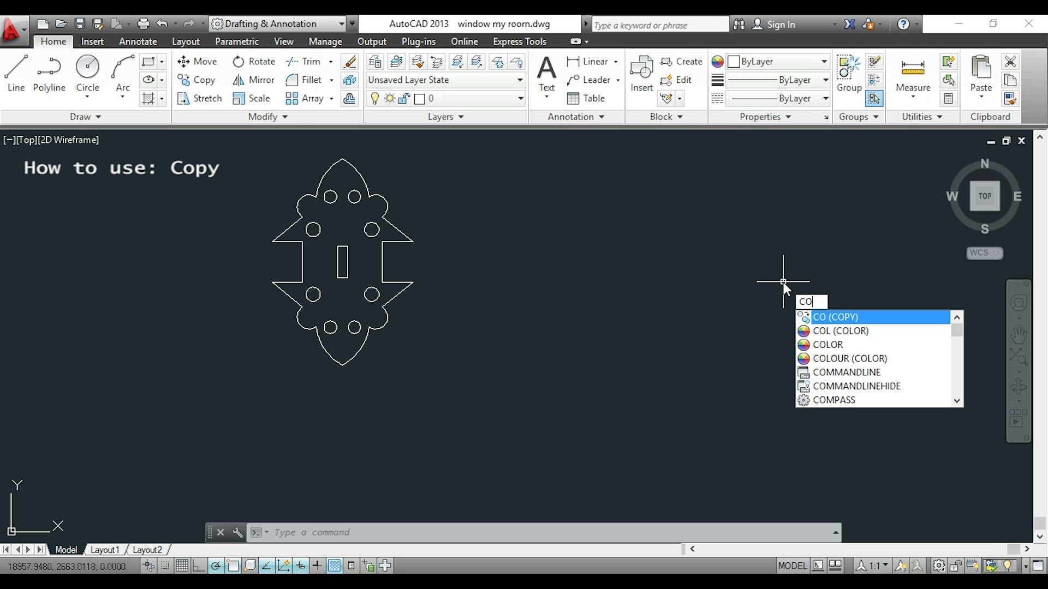
{"action": "key", "text": "Return"}
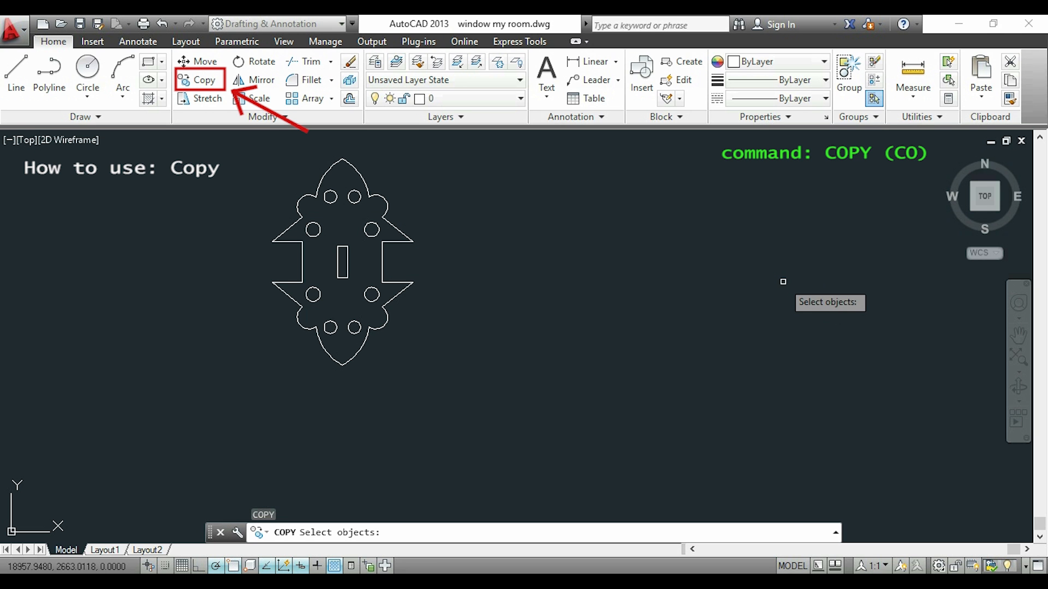
{"action": "left_click", "coordinate": [677, 401]}
{"action": "left_click", "coordinate": [232, 155]}
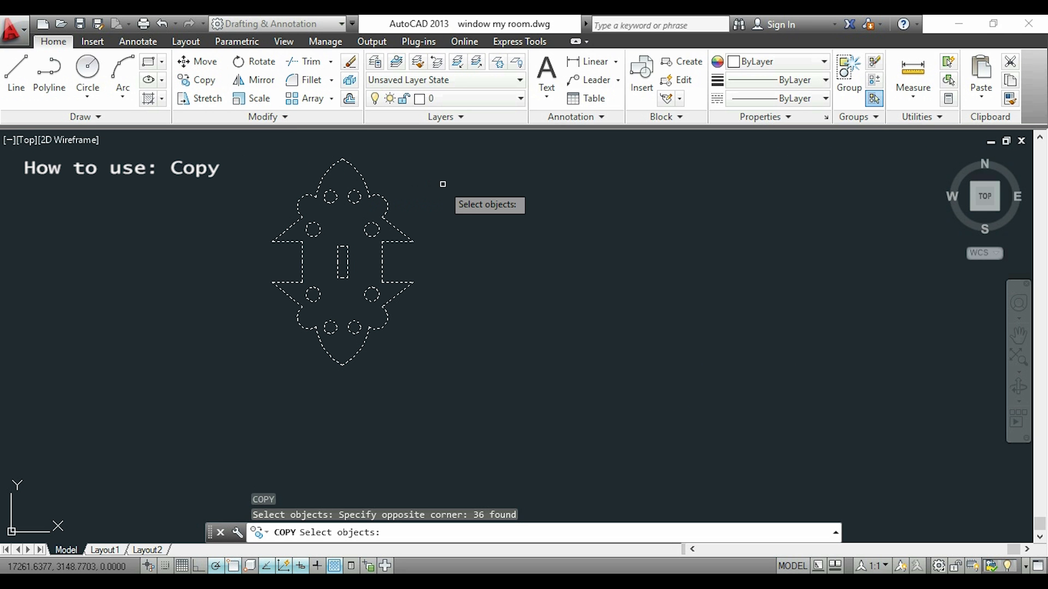
{"action": "key", "text": "Return"}
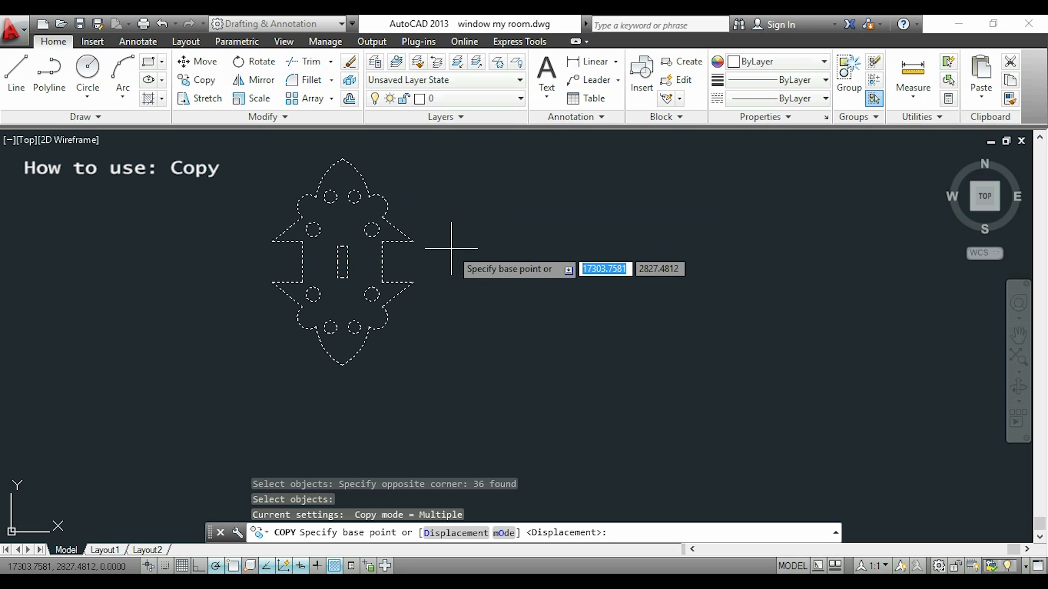
{"action": "left_click", "coordinate": [347, 278]}
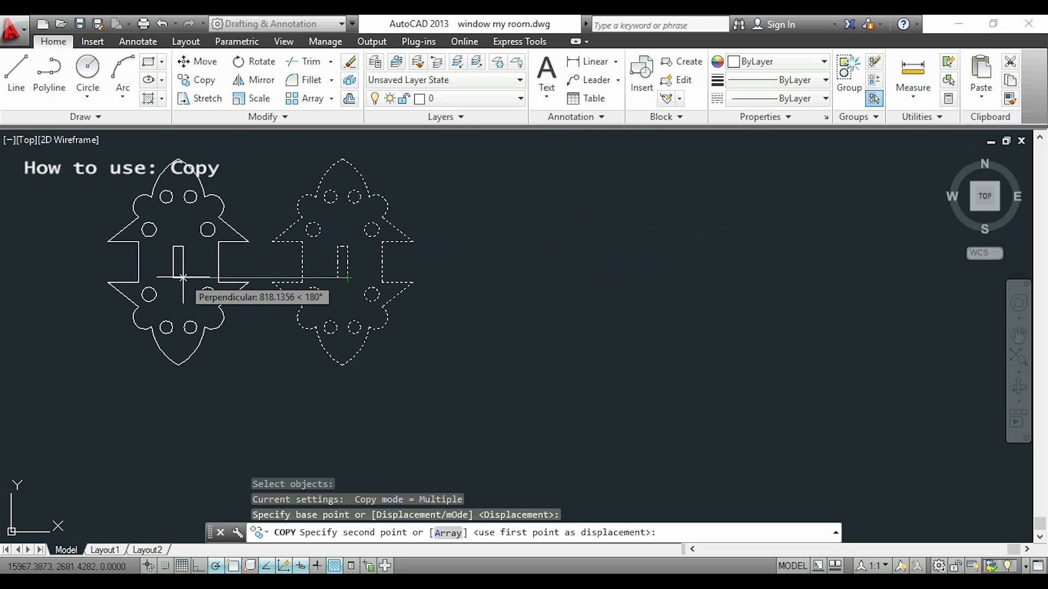
{"action": "type", "text": "500"}
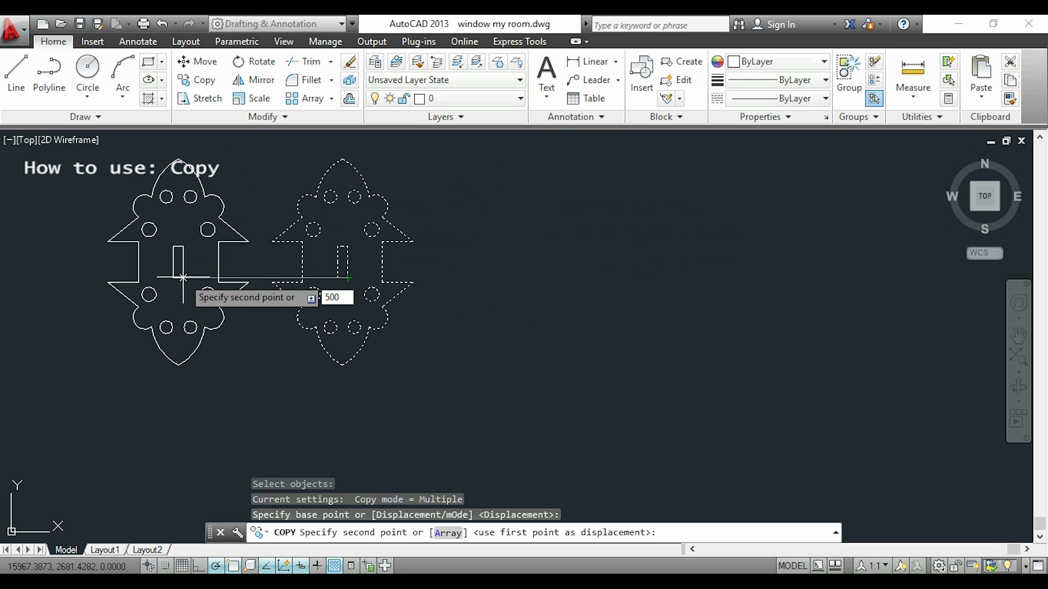
{"action": "key", "text": "Return"}
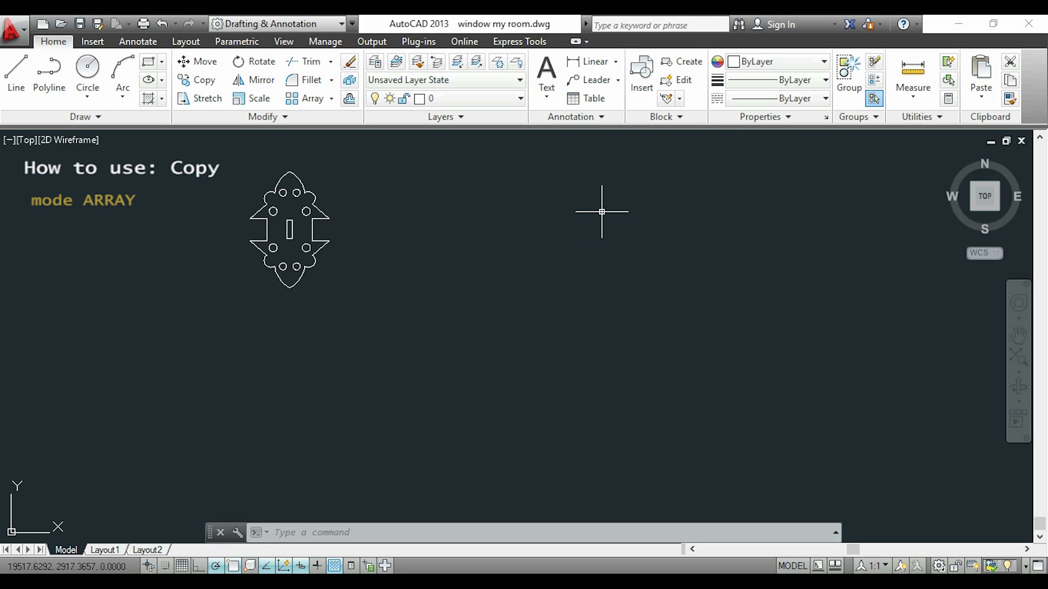
Copy the whole ornament as a linear array of 5 items spaced 2000 units to the right, based on its lower left wing tip.
{"action": "type", "text": "Co"}
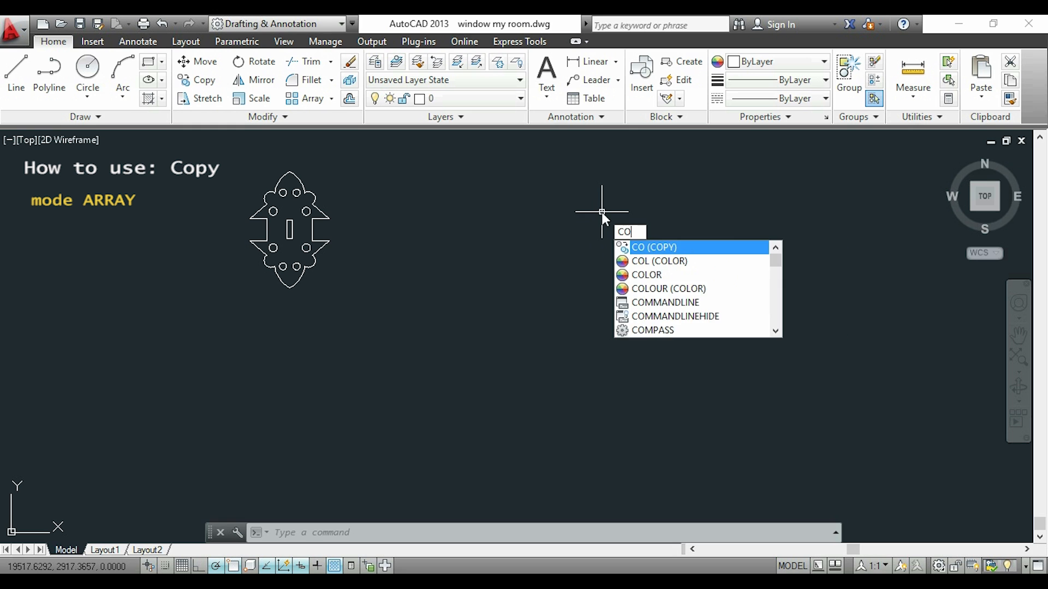
{"action": "key", "text": "Return"}
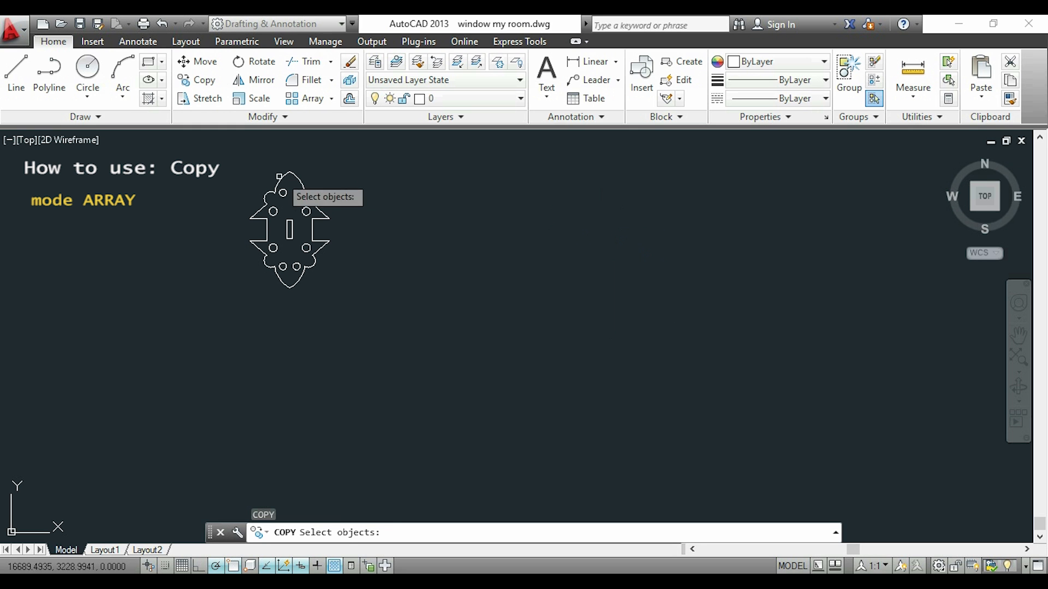
{"action": "left_click", "coordinate": [232, 158]}
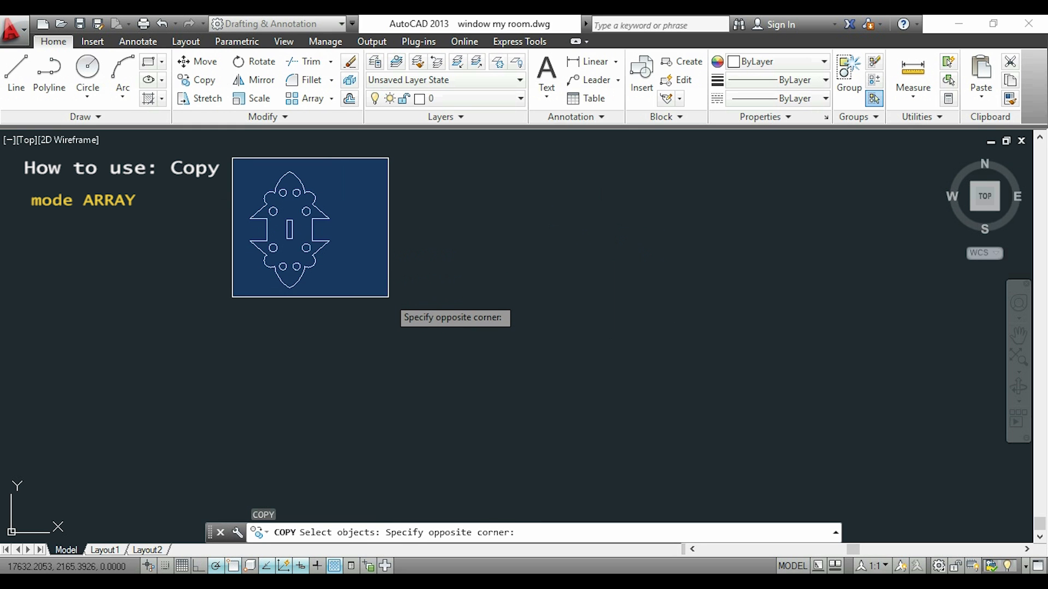
{"action": "left_click", "coordinate": [388, 296]}
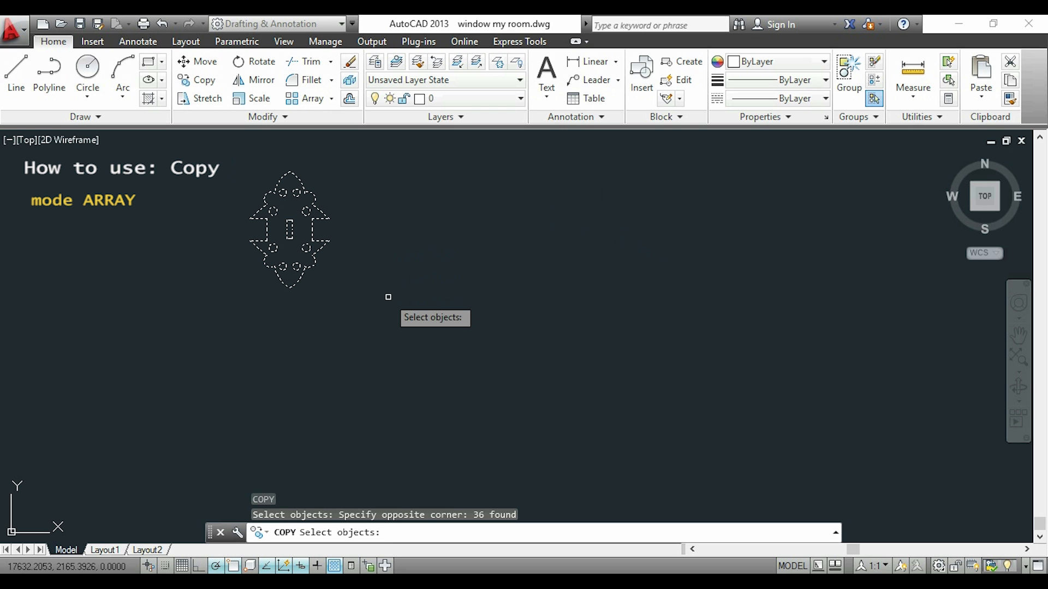
{"action": "key", "text": "Return"}
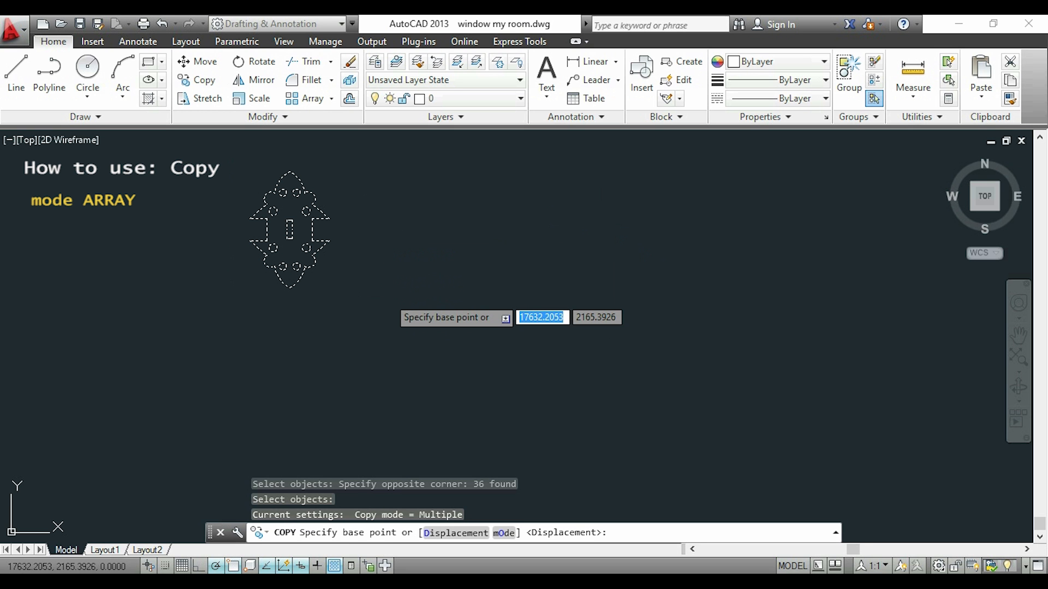
{"action": "scroll", "coordinate": [365, 218], "scroll_direction": "up", "scroll_amount": 2}
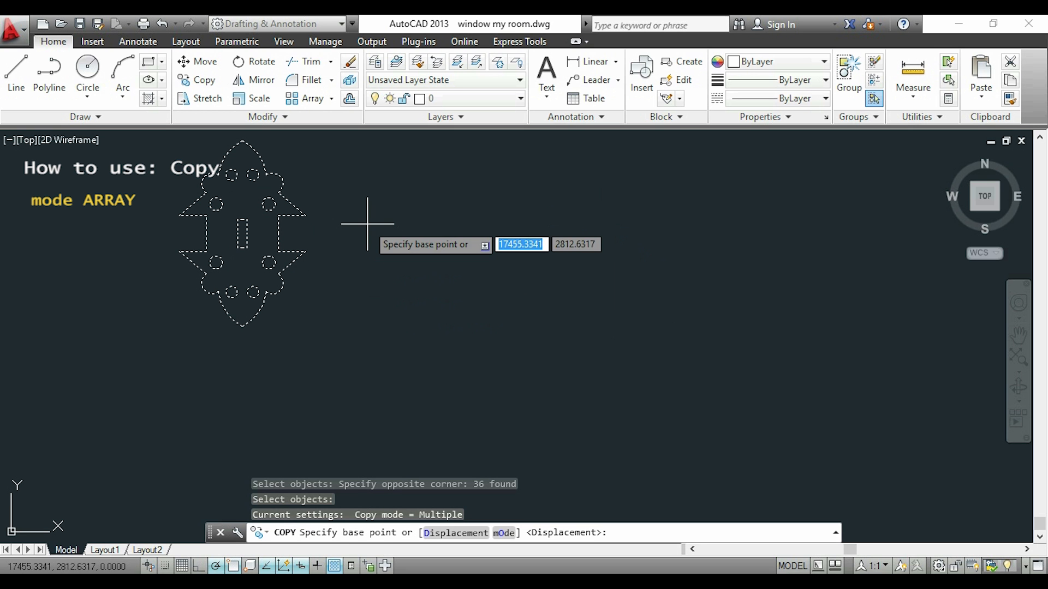
{"action": "left_click", "coordinate": [179, 251]}
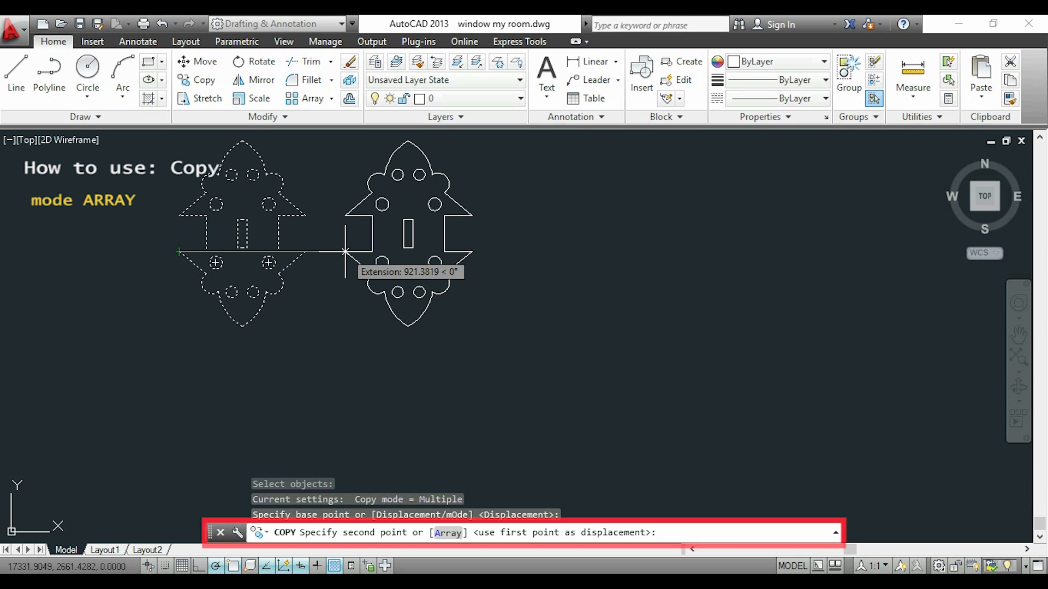
{"action": "type", "text": "a"}
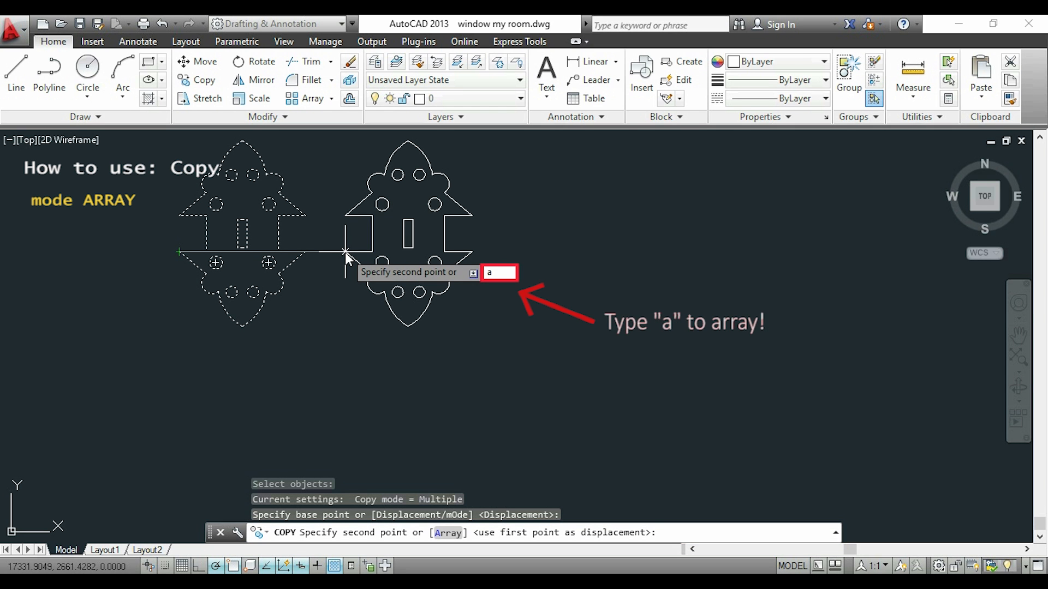
{"action": "key", "text": "Return"}
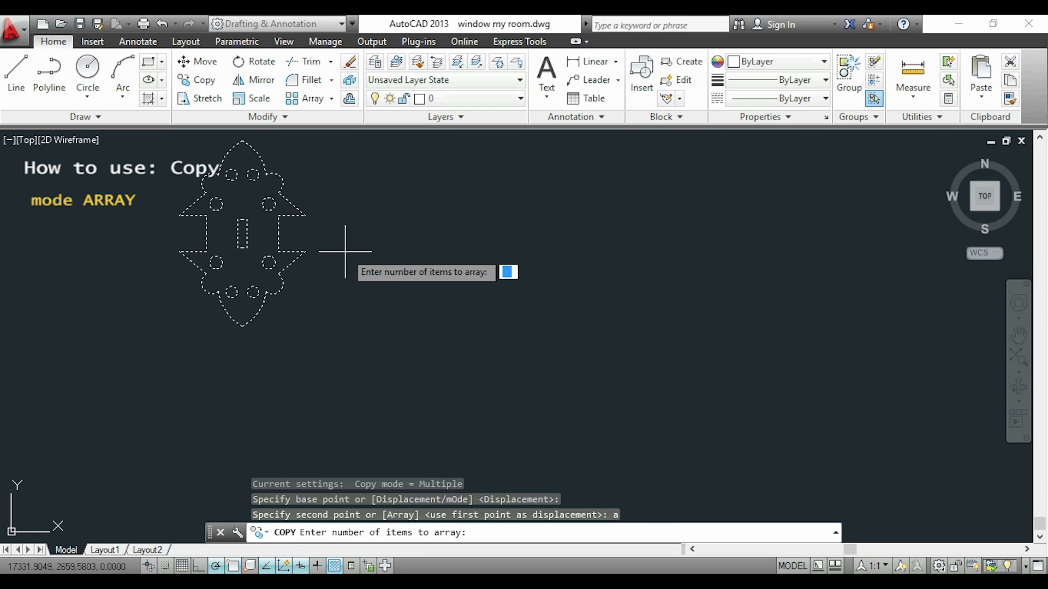
{"action": "type", "text": "5"}
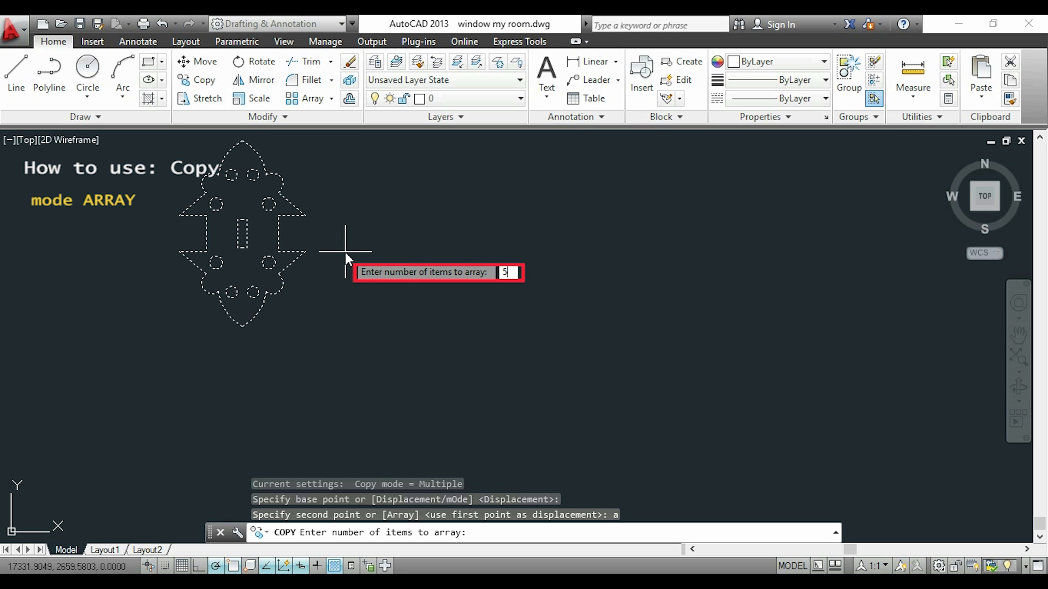
{"action": "key", "text": "Return"}
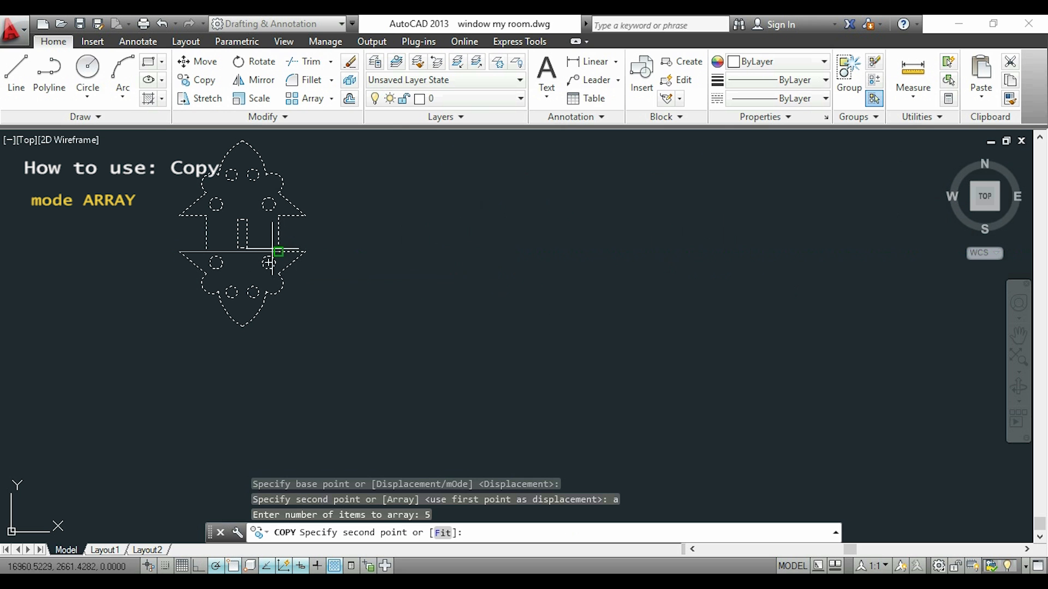
{"action": "scroll", "coordinate": [317, 229], "scroll_direction": "down", "scroll_amount": 4}
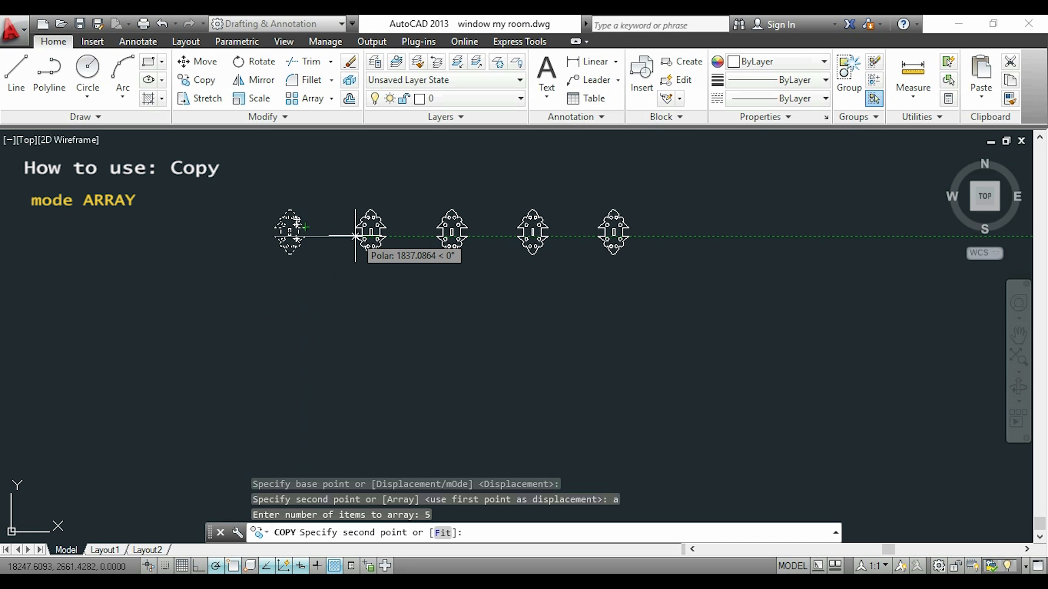
{"action": "type", "text": "2000"}
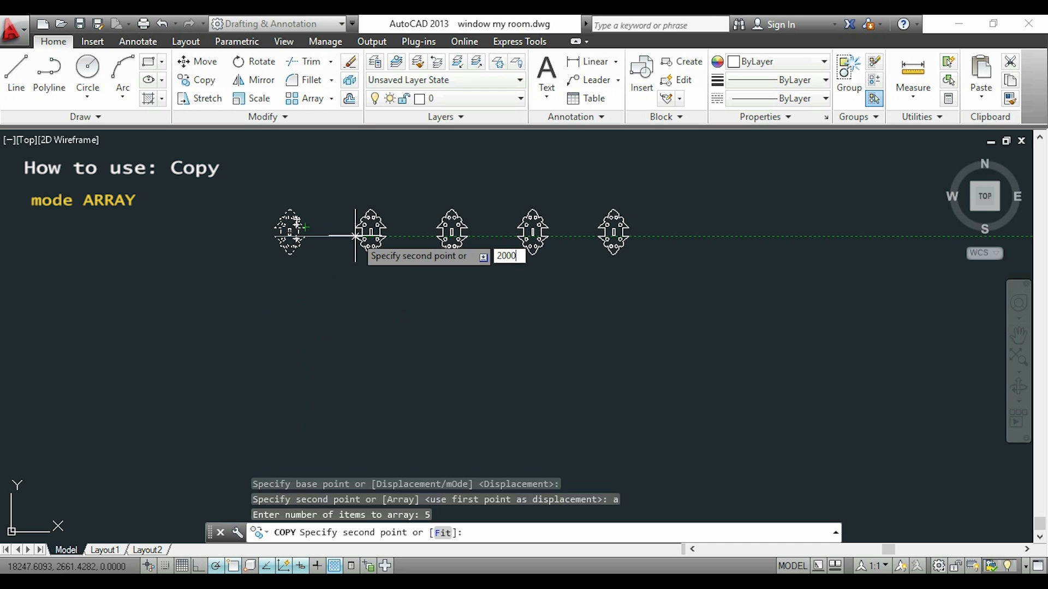
{"action": "key", "text": "Return"}
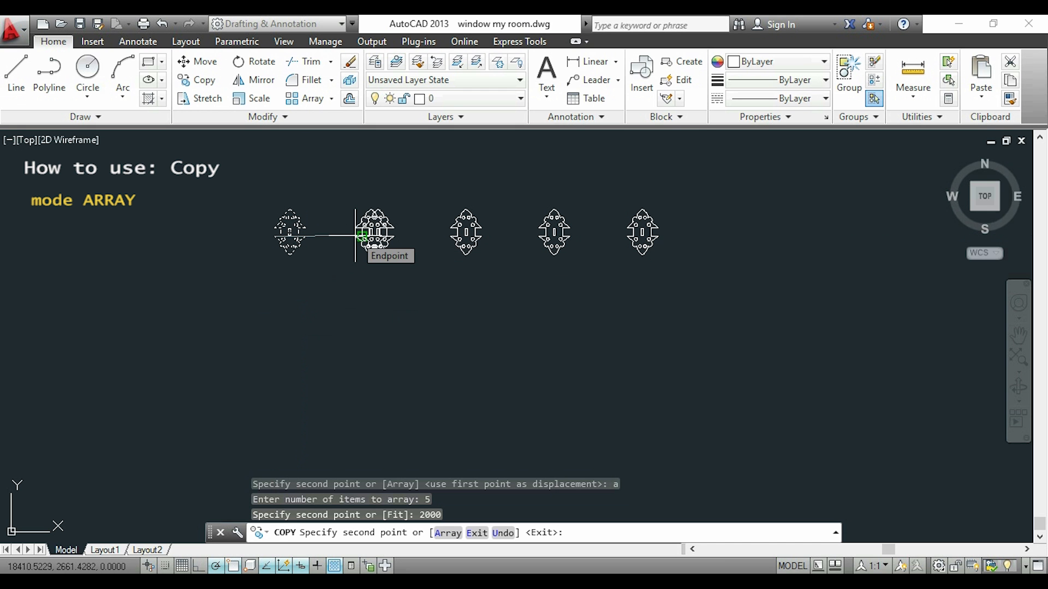
{"action": "key", "text": "Escape"}
{"action": "middle_click_drag", "start_coordinate": [428, 287], "coordinate": [429, 320]}
{"action": "scroll", "coordinate": [431, 305], "scroll_direction": "up", "scroll_amount": 2}
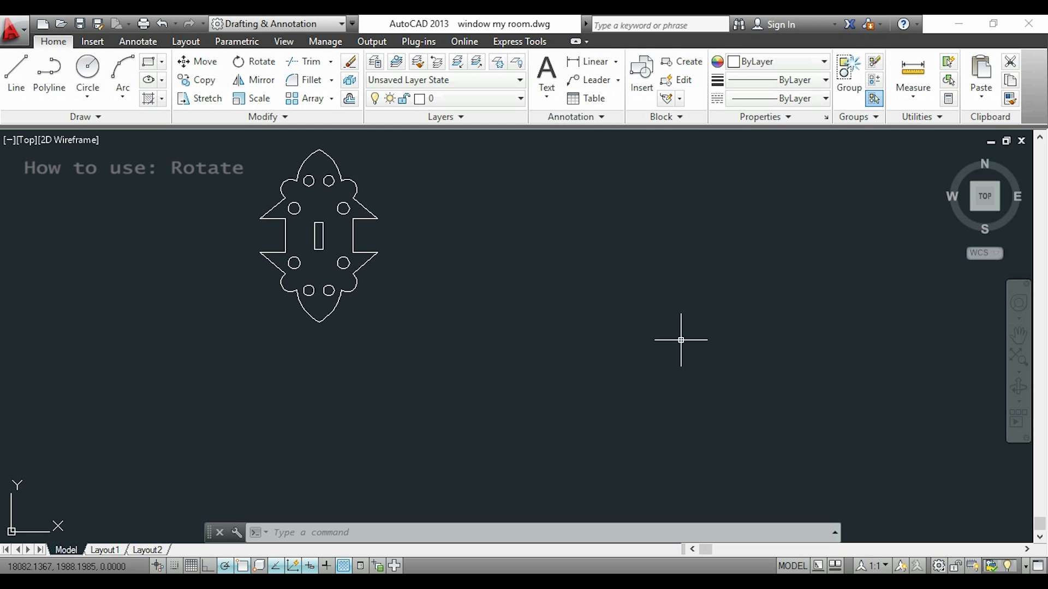
Rotate the whole ornament freehand by about 251 degrees, using its lower right wing tip as the base point.
{"action": "type", "text": "RO"}
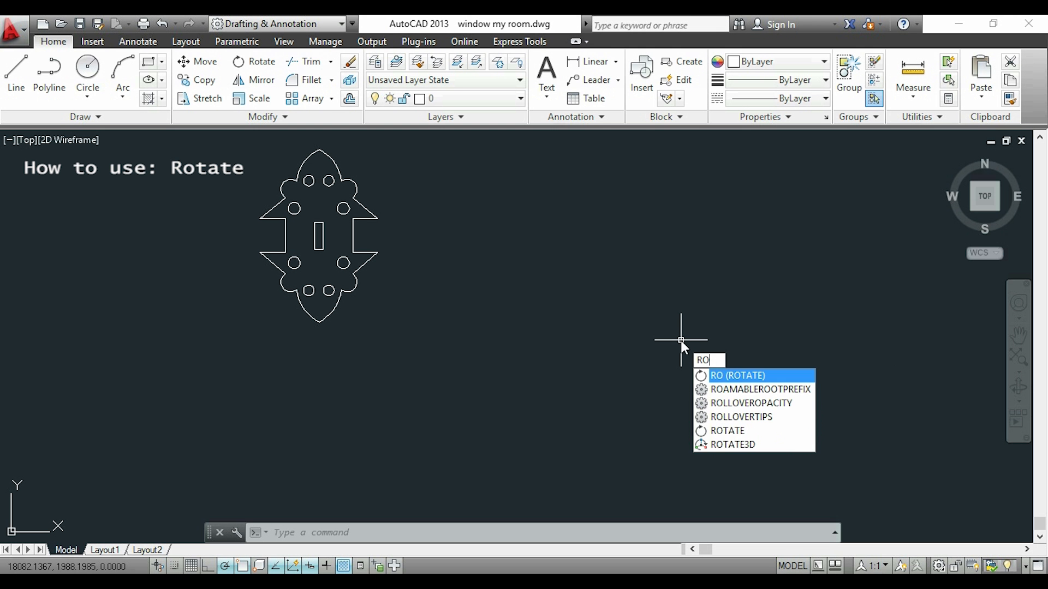
{"action": "key", "text": "Return"}
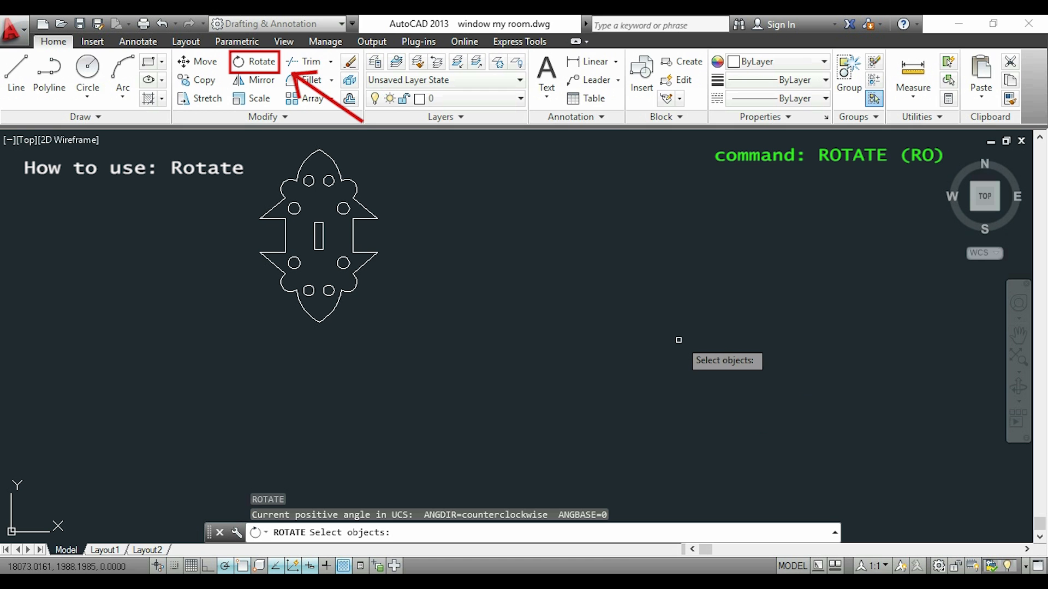
{"action": "left_click", "coordinate": [680, 340]}
{"action": "left_click", "coordinate": [199, 149]}
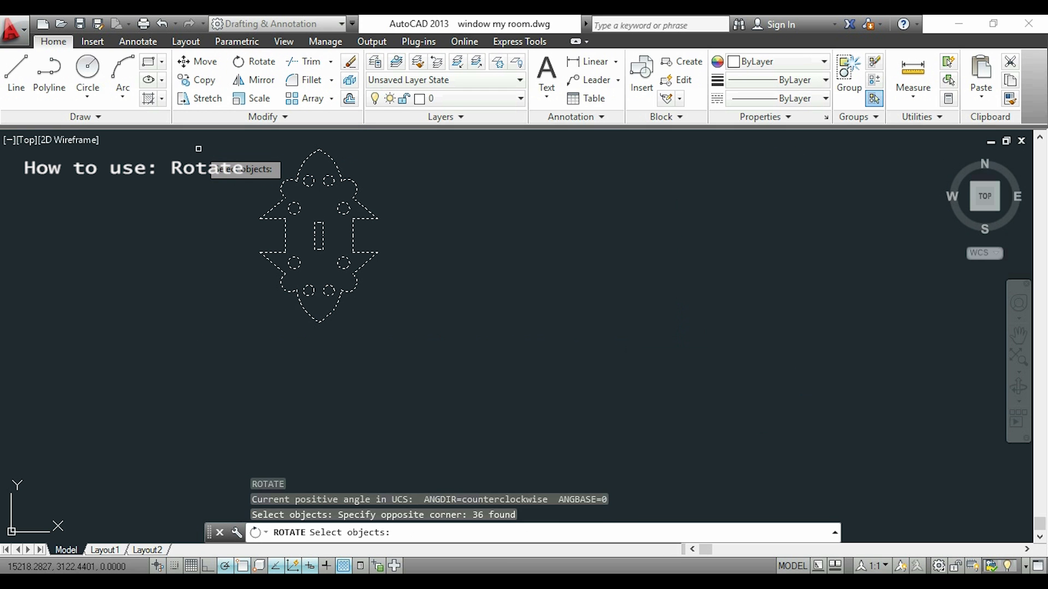
{"action": "key", "text": "Return"}
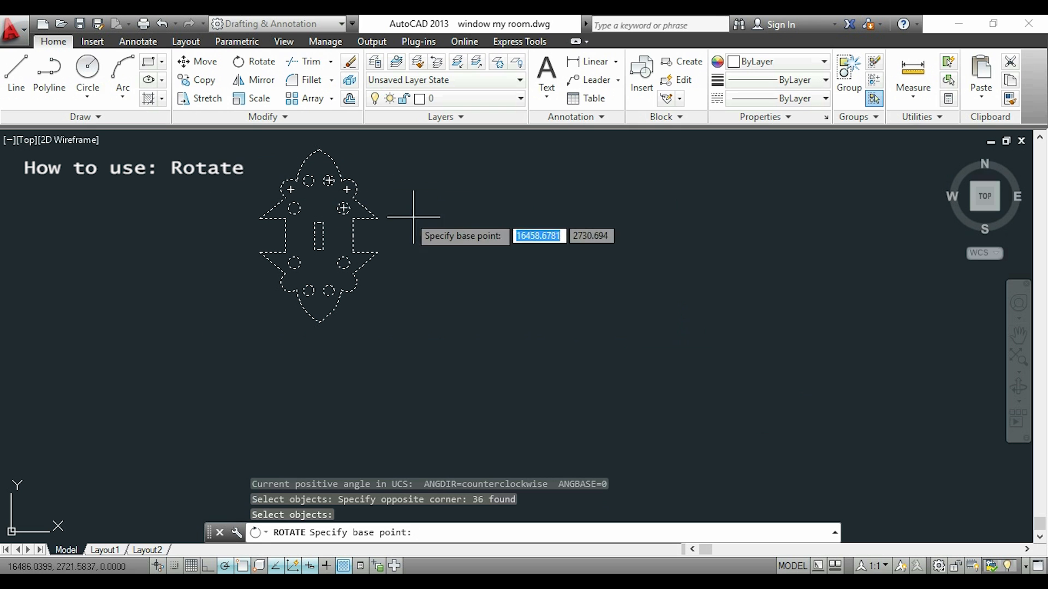
{"action": "left_click", "coordinate": [377, 252]}
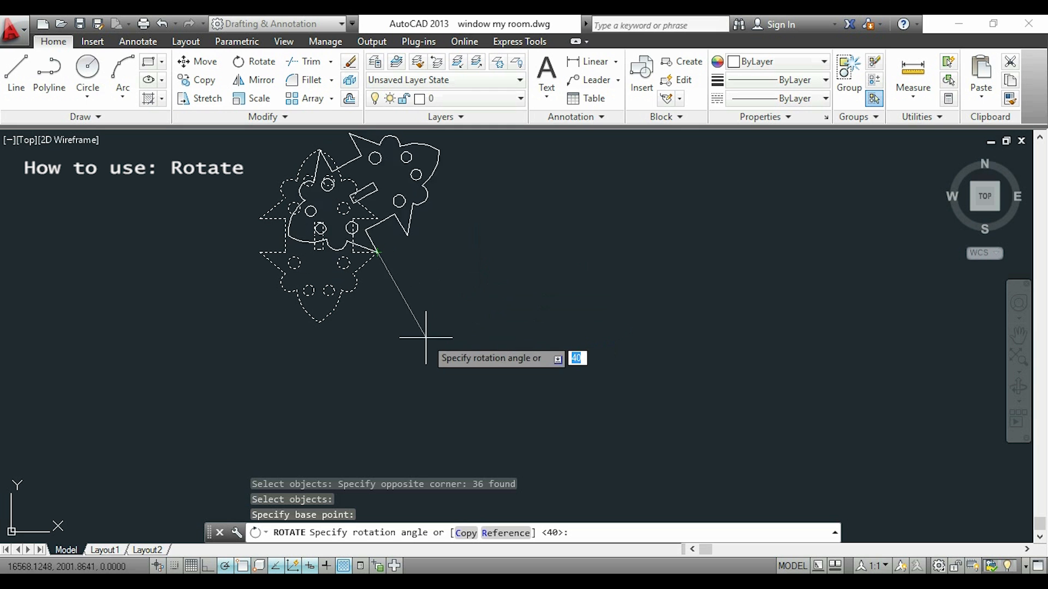
{"action": "left_click", "coordinate": [349, 332]}
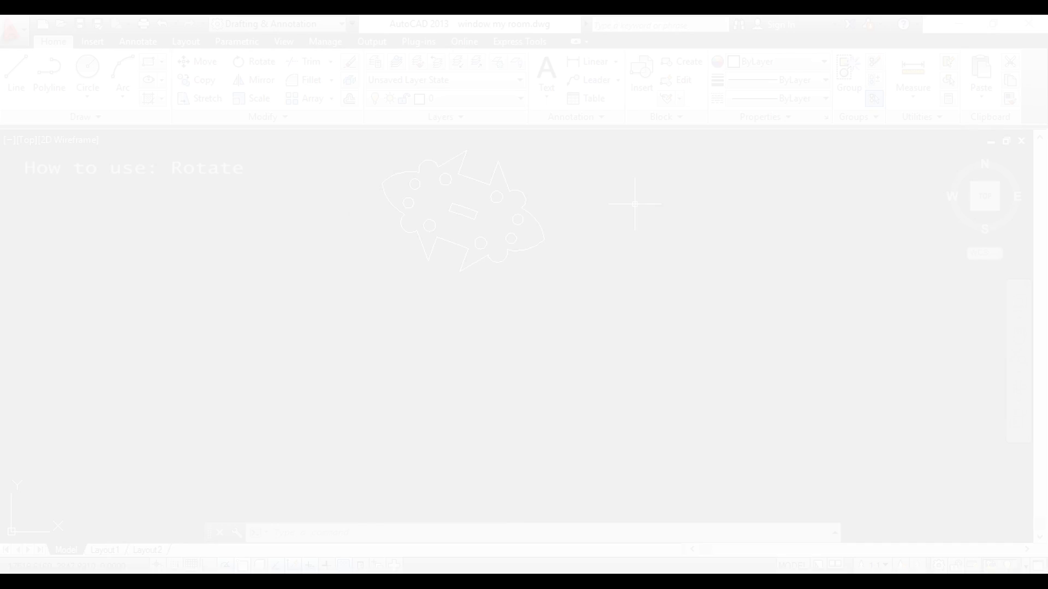
Rotate the tilted ornament freehand by about 290 degrees to stand nearly upright, based on its lowest wing tip.
{"action": "type", "text": "RO"}
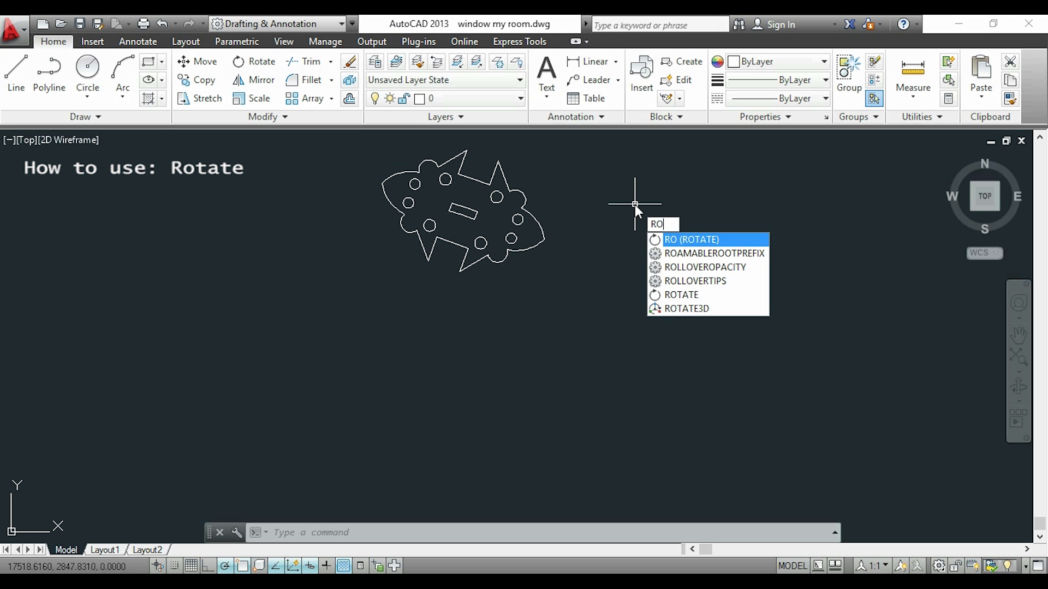
{"action": "key", "text": "Return"}
{"action": "left_click", "coordinate": [636, 288]}
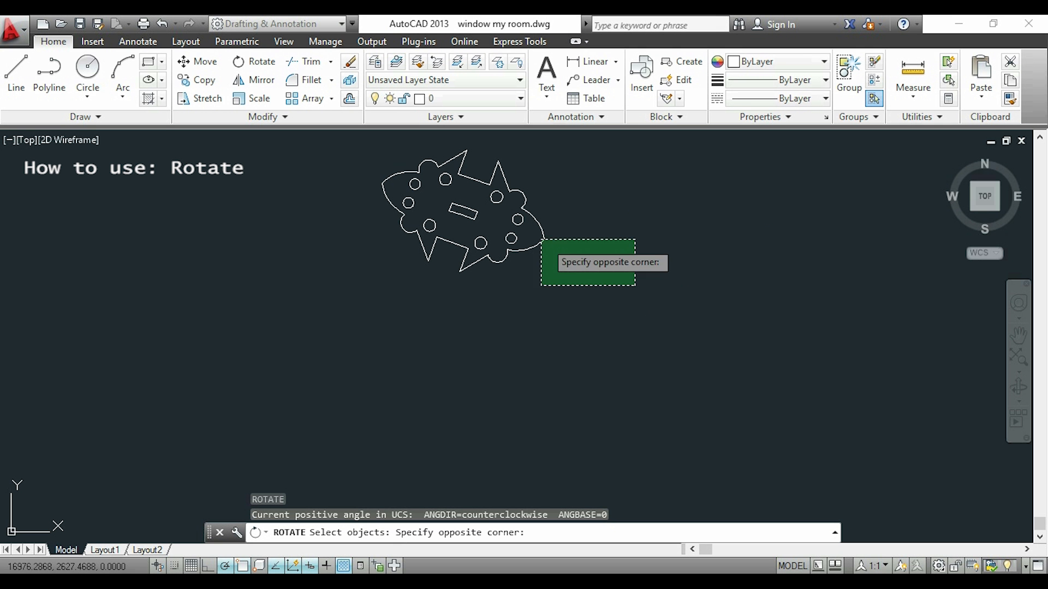
{"action": "left_click", "coordinate": [336, 141]}
{"action": "key", "text": "Return"}
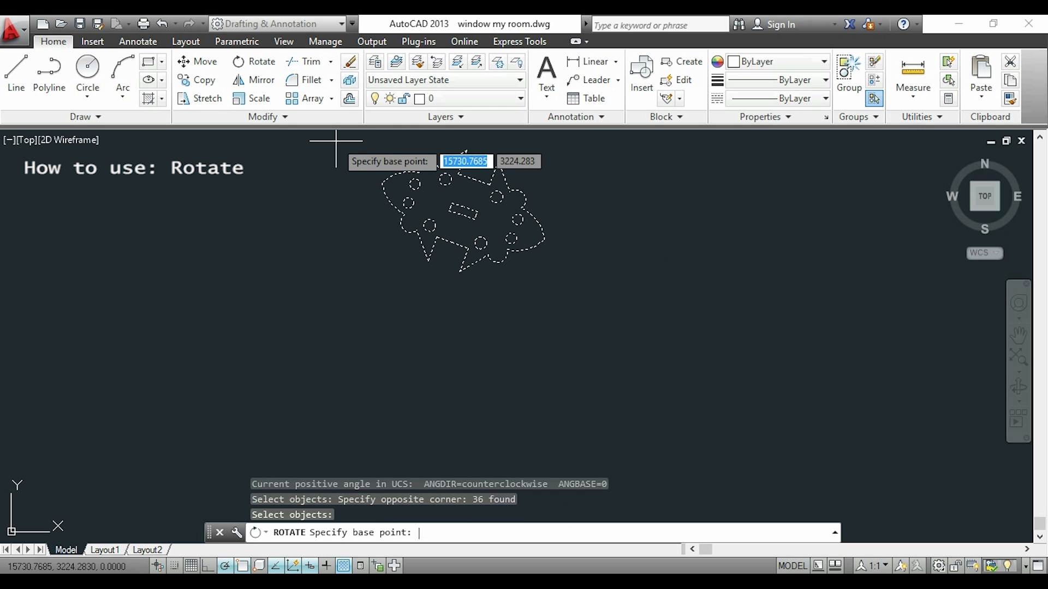
{"action": "left_click", "coordinate": [462, 271]}
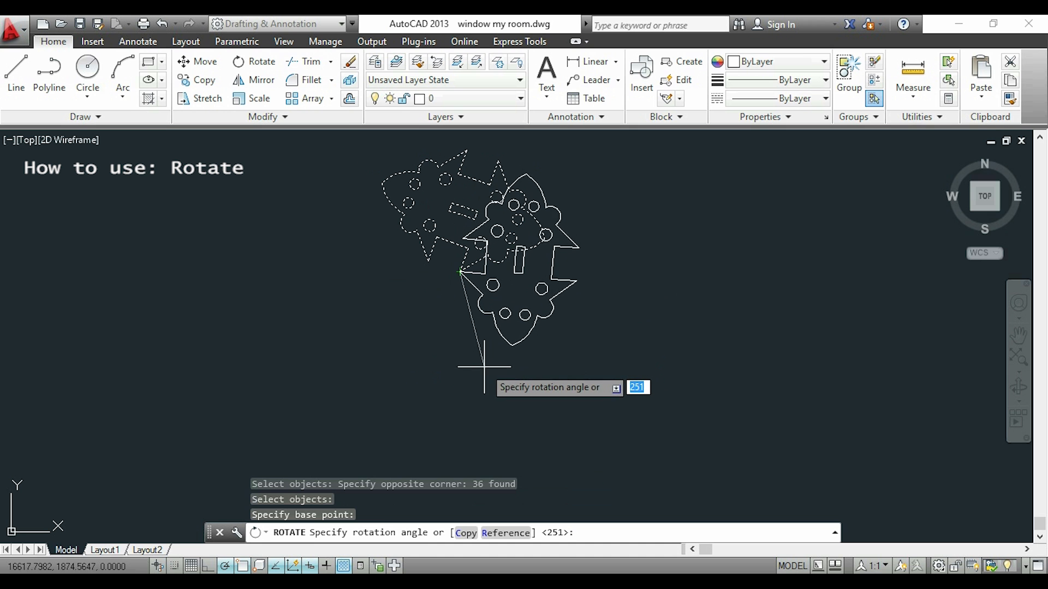
{"action": "scroll", "coordinate": [491, 361], "scroll_direction": "up", "scroll_amount": 2}
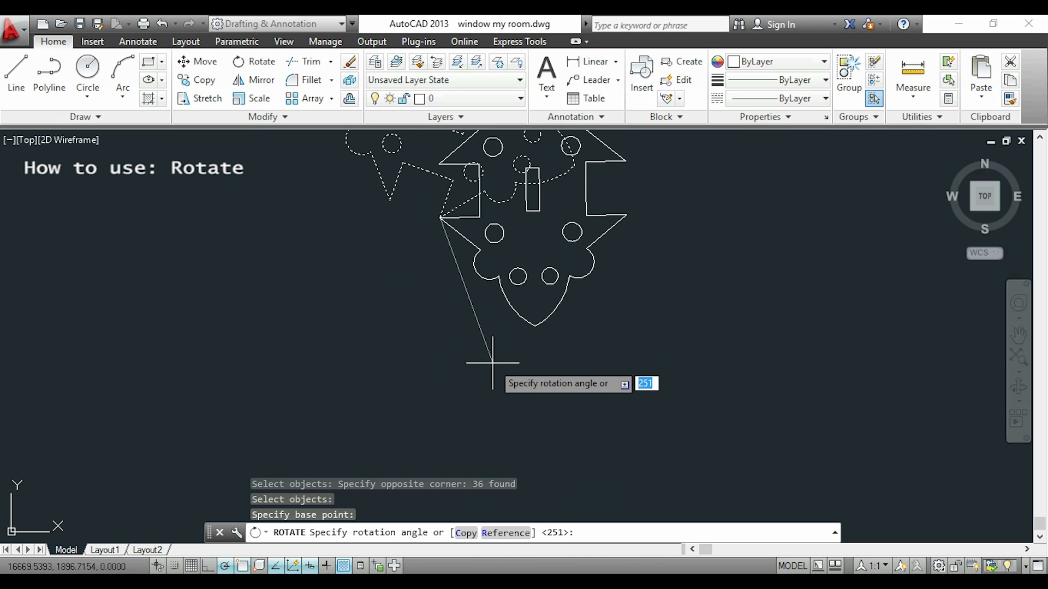
{"action": "left_click", "coordinate": [476, 323]}
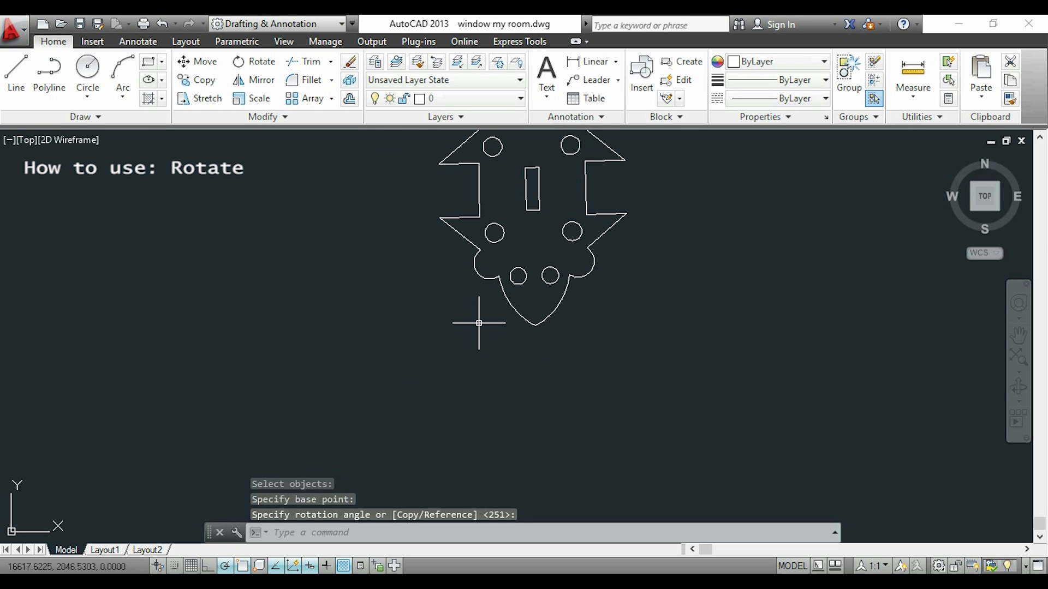
{"action": "scroll", "coordinate": [706, 267], "scroll_direction": "down", "scroll_amount": 2}
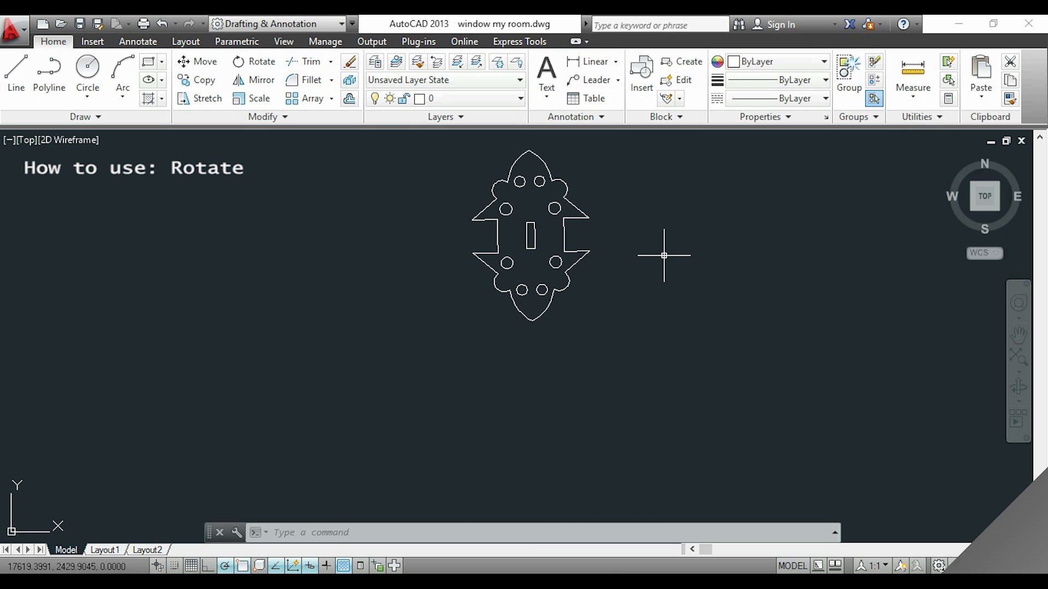
Rotate the ornament by Reference about its lower right wing tip, aligning the line to the lower left wing tip with the 180° polar direction.
{"action": "type", "text": "ro"}
{"action": "key", "text": "Return"}
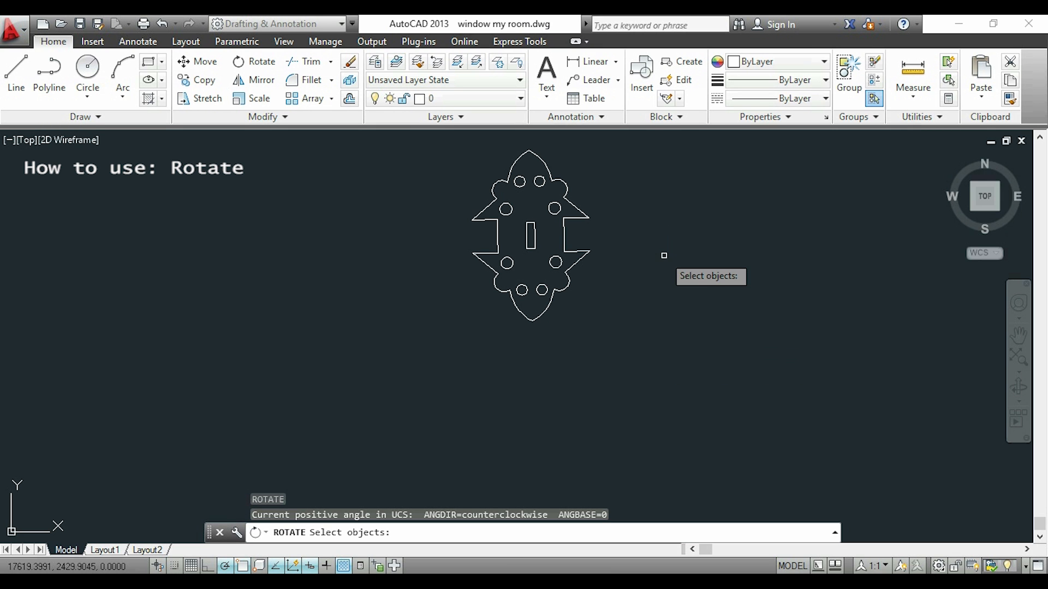
{"action": "left_click", "coordinate": [670, 306]}
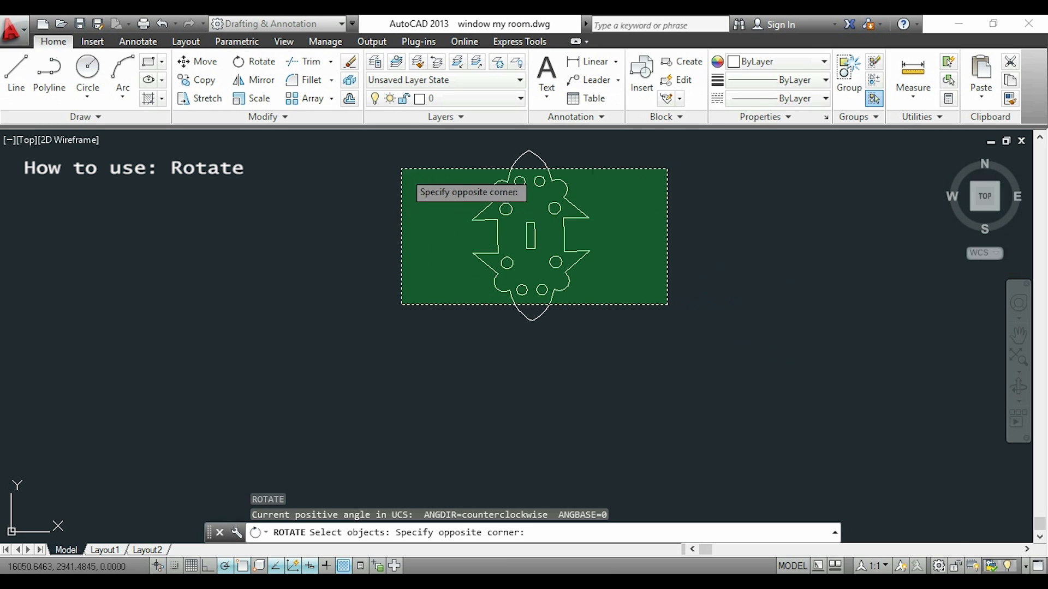
{"action": "left_click", "coordinate": [400, 167]}
{"action": "key", "text": "Return"}
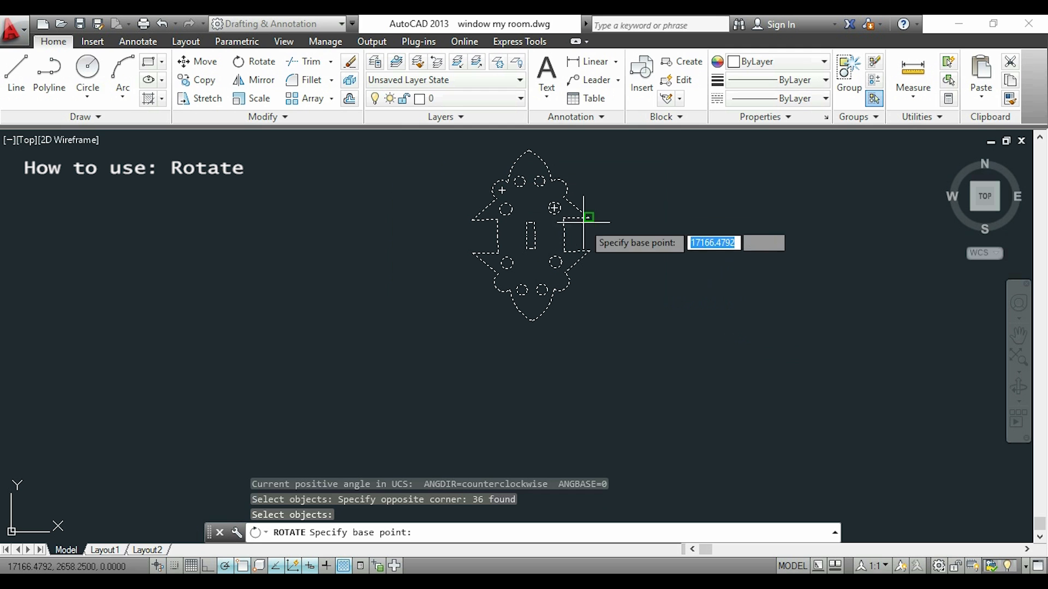
{"action": "left_click", "coordinate": [590, 251]}
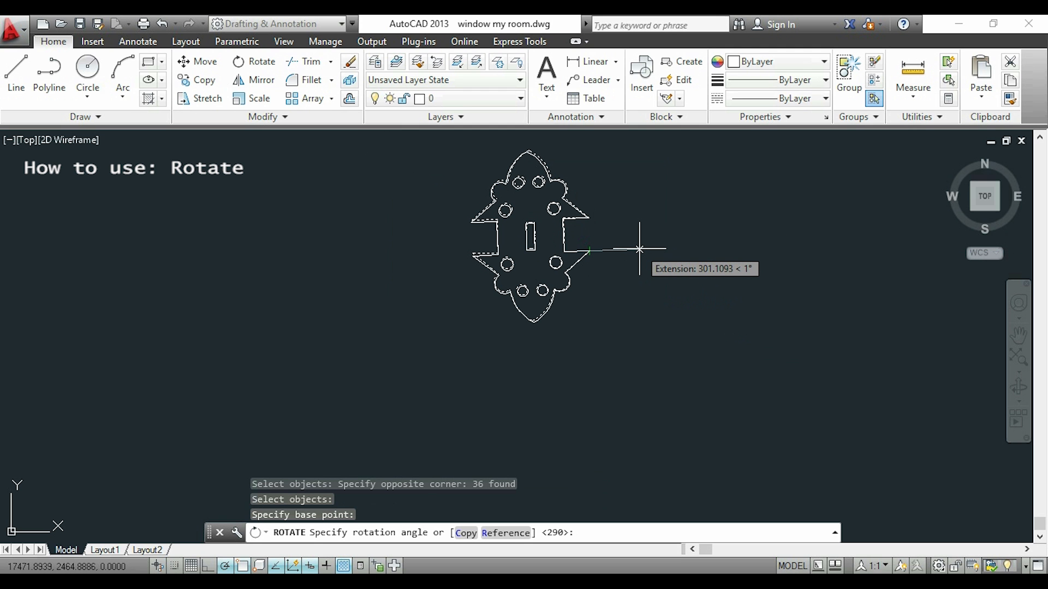
{"action": "type", "text": "r"}
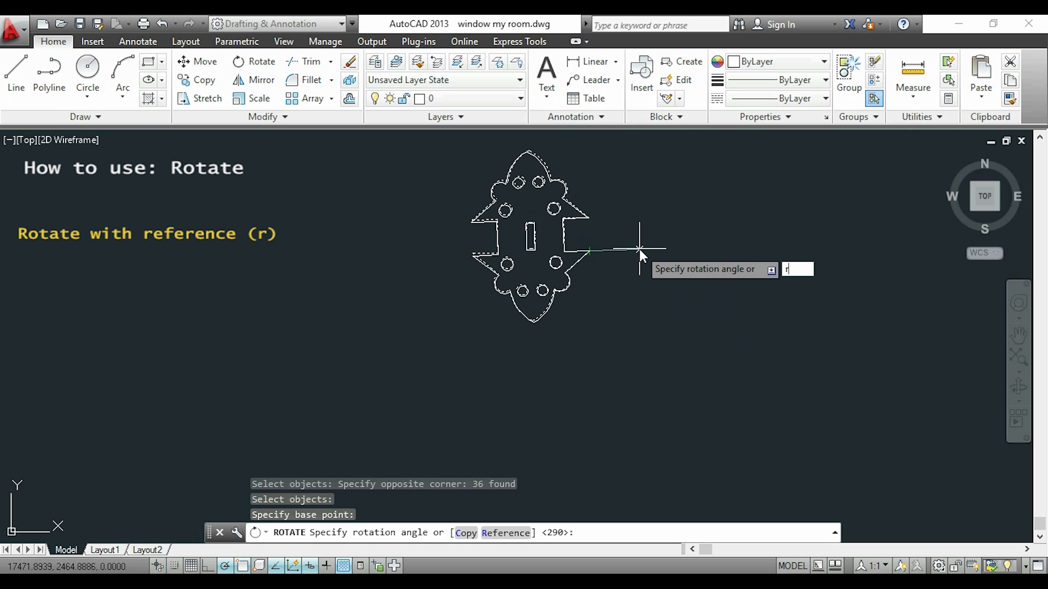
{"action": "key", "text": "Return"}
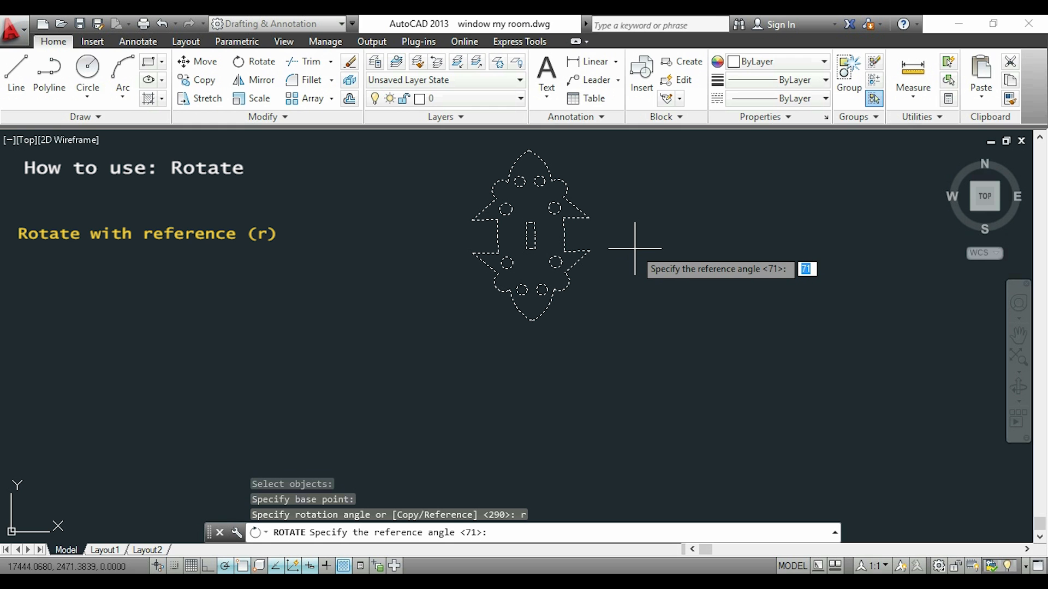
{"action": "left_click", "coordinate": [590, 251]}
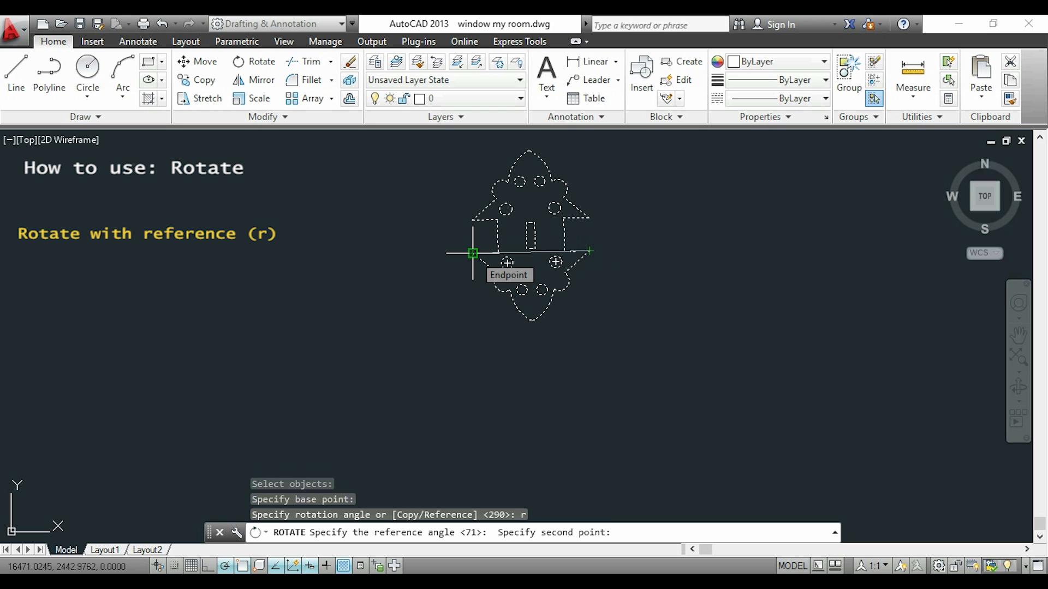
{"action": "left_click", "coordinate": [472, 253]}
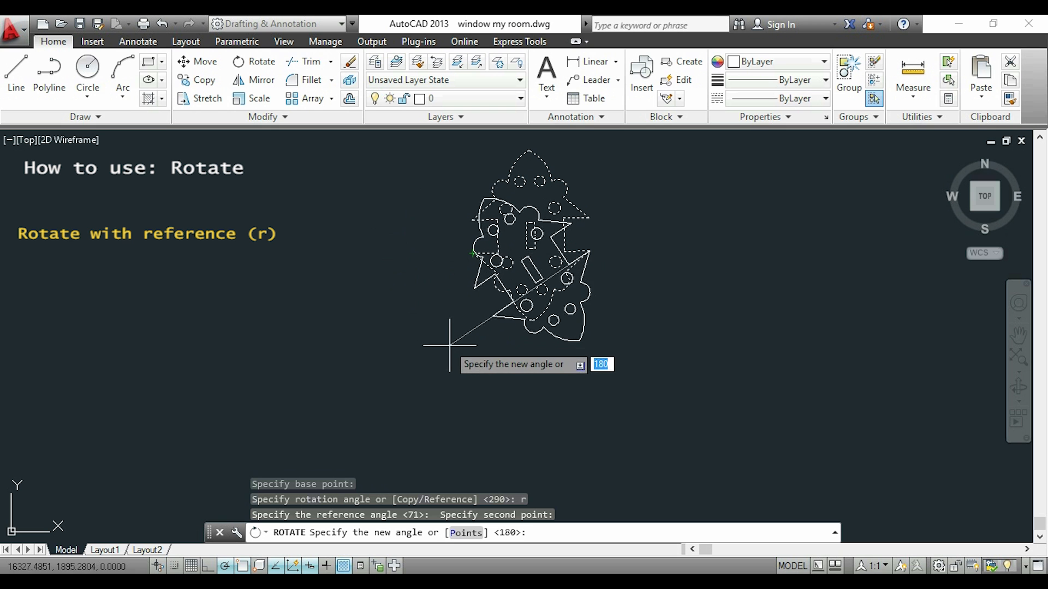
{"action": "left_click", "coordinate": [376, 250]}
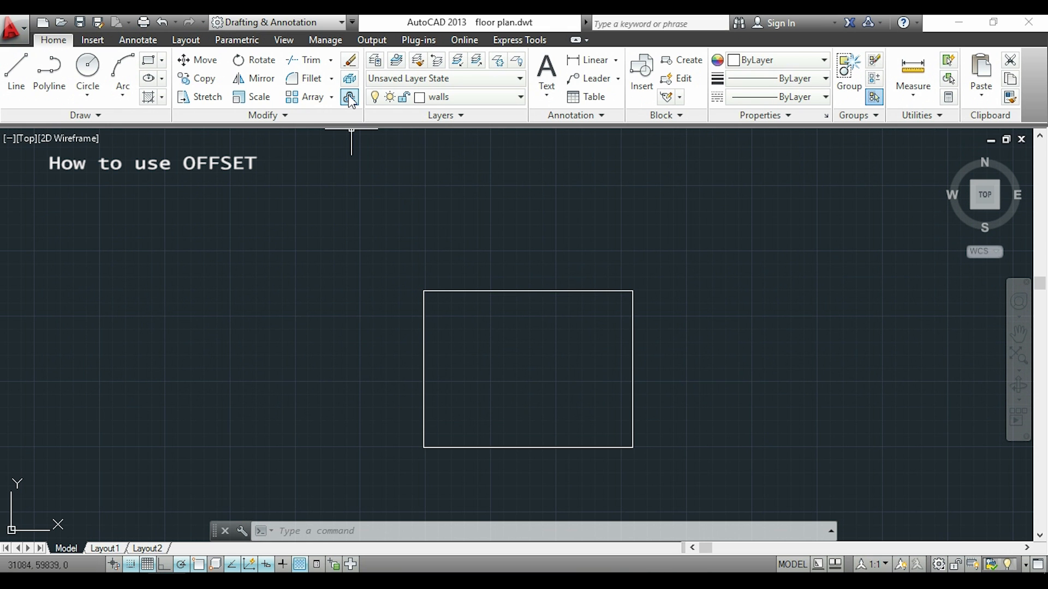
Offset the rectangle inward by a distance of 150.
{"action": "left_click", "coordinate": [350, 99]}
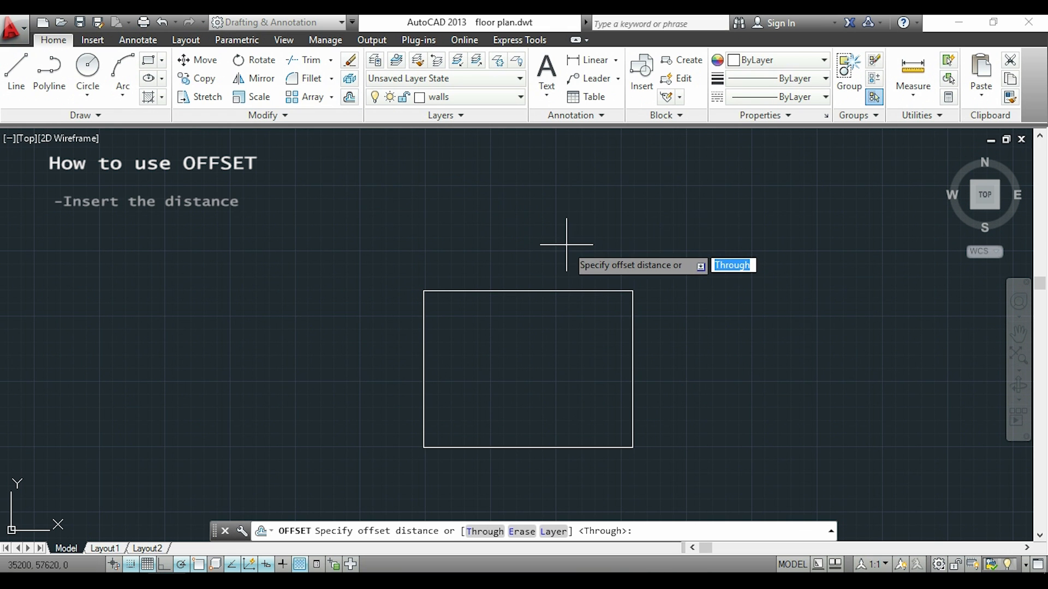
{"action": "type", "text": "150"}
{"action": "key", "text": "Return"}
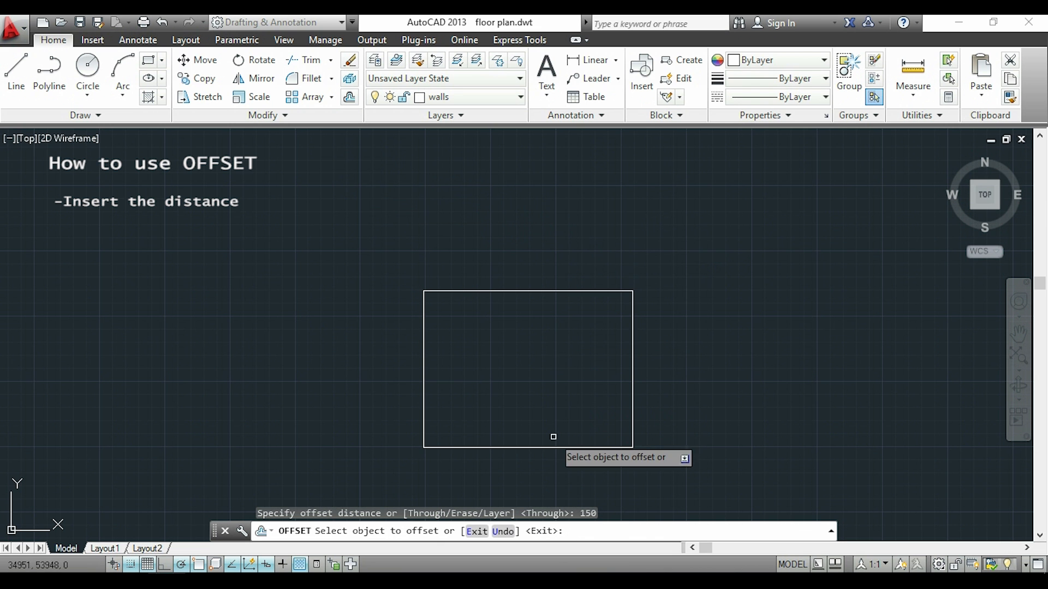
{"action": "left_click", "coordinate": [592, 447]}
{"action": "left_click", "coordinate": [592, 446]}
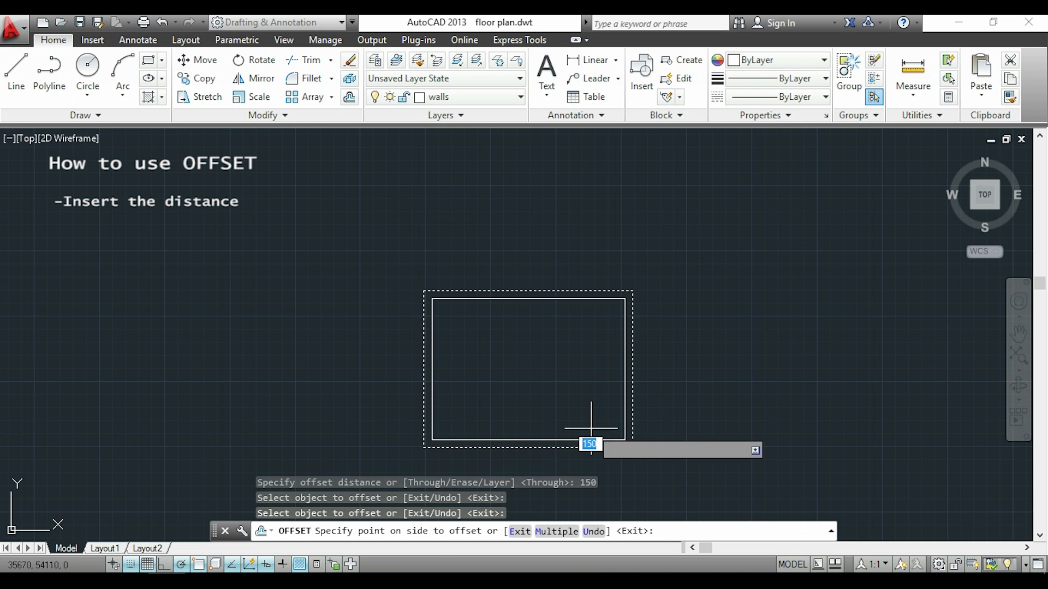
{"action": "left_click", "coordinate": [592, 397]}
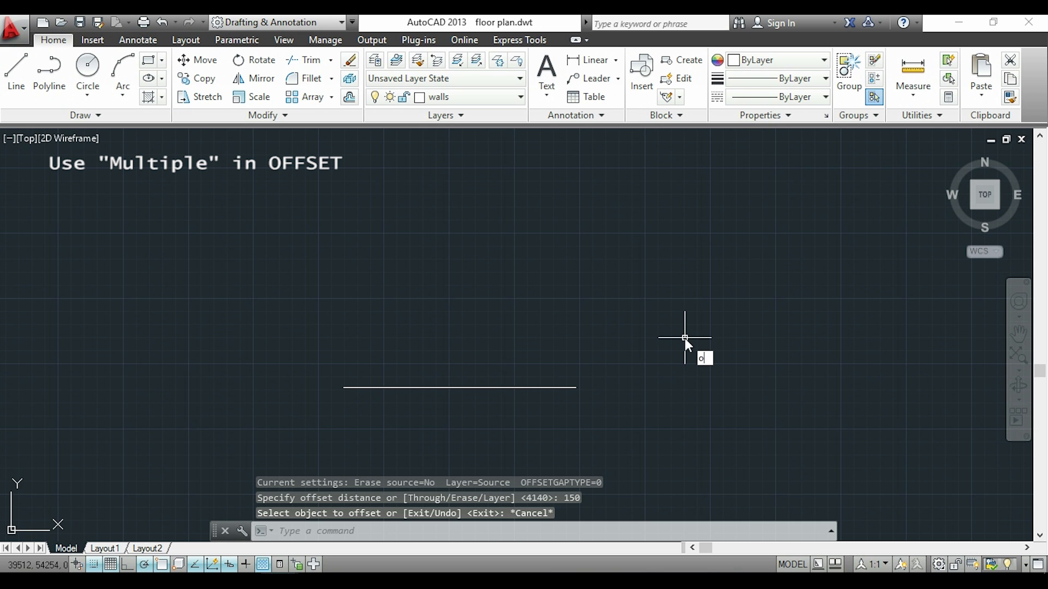
Offset the horizontal line upward six times at a distance of 200 using the Multiple option.
{"action": "key", "text": "Return"}
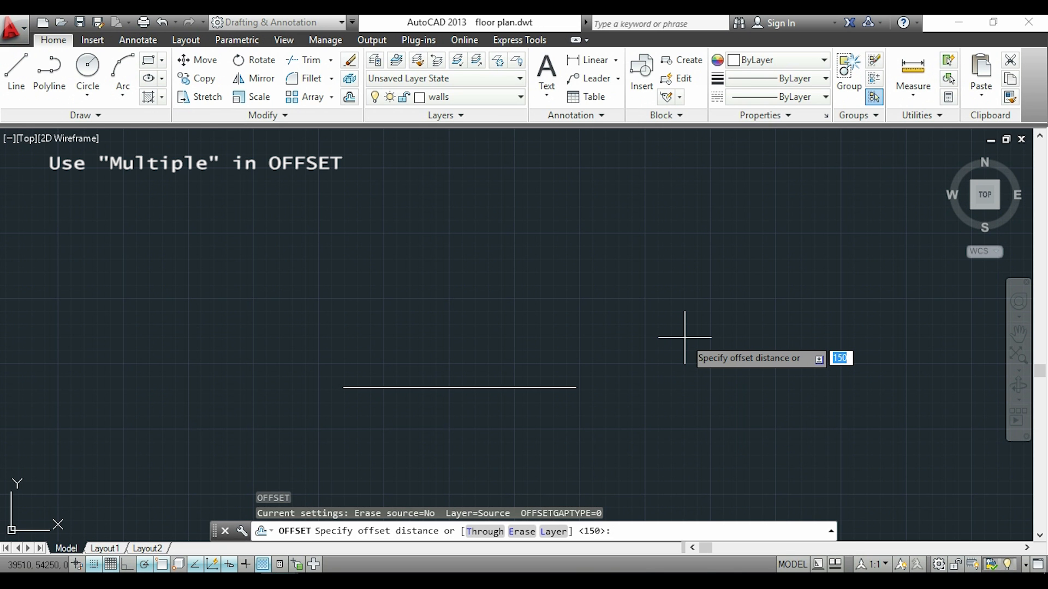
{"action": "type", "text": "200"}
{"action": "key", "text": "Return"}
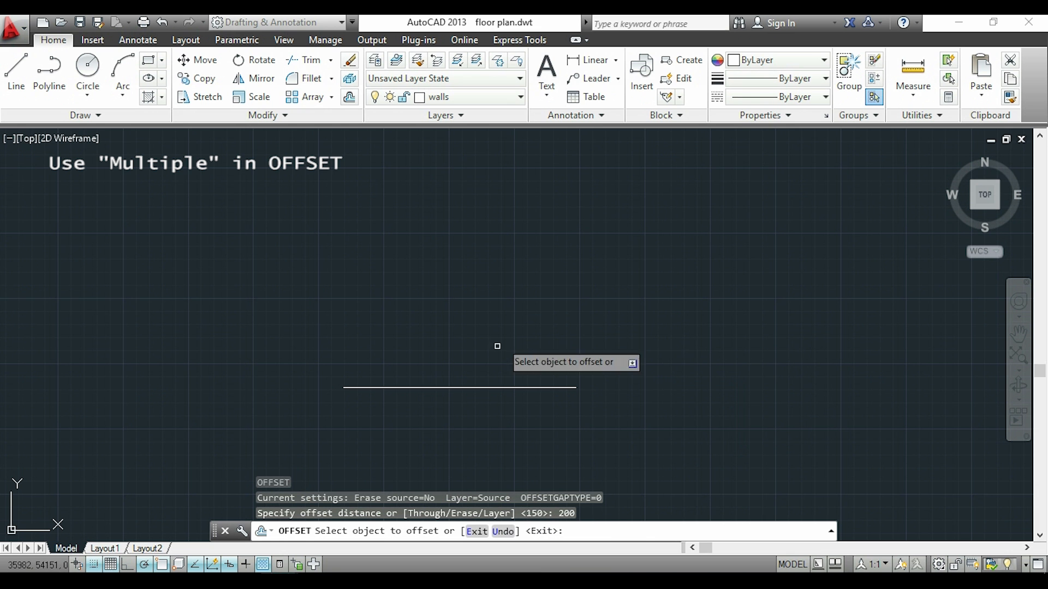
{"action": "left_click", "coordinate": [478, 387]}
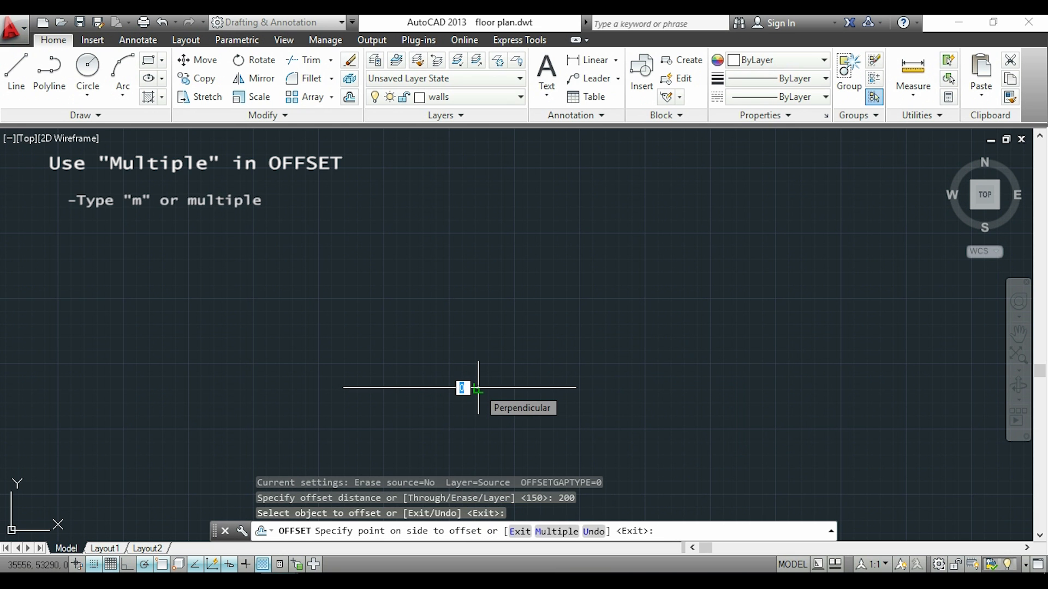
{"action": "type", "text": "m"}
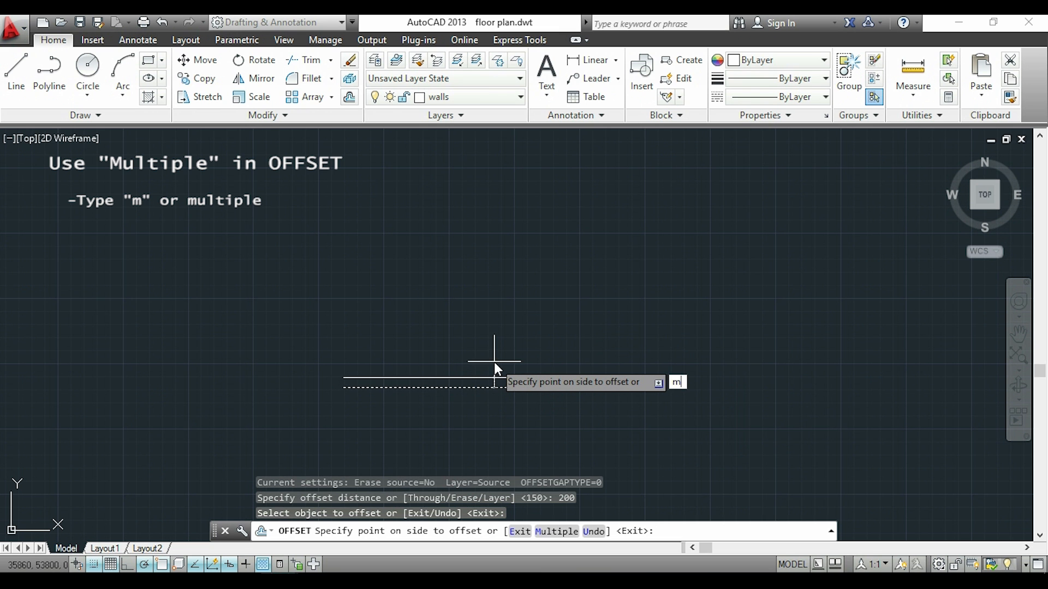
{"action": "key", "text": "Return"}
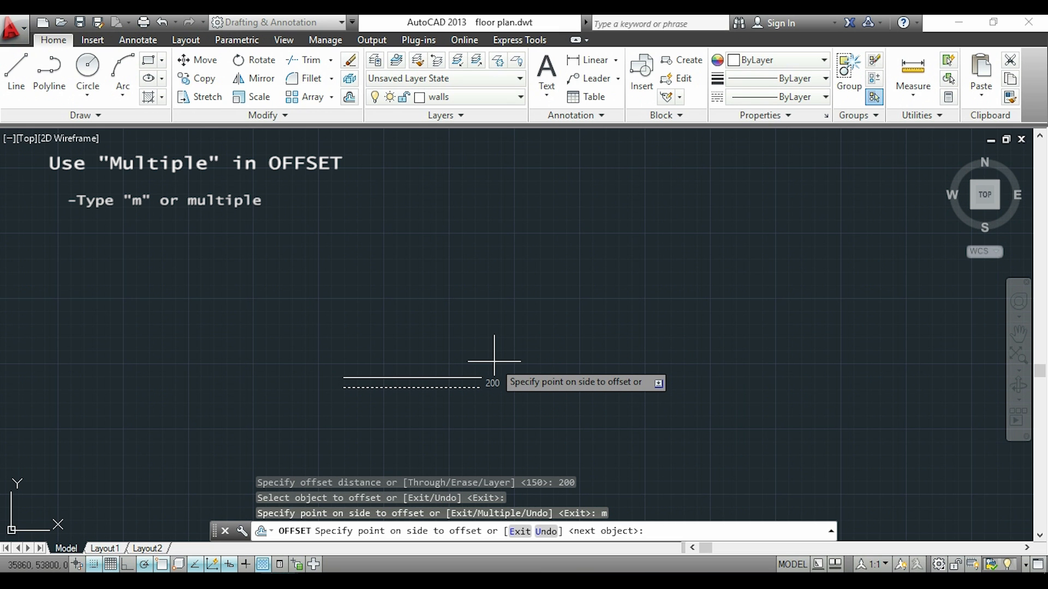
{"action": "left_click", "coordinate": [494, 361]}
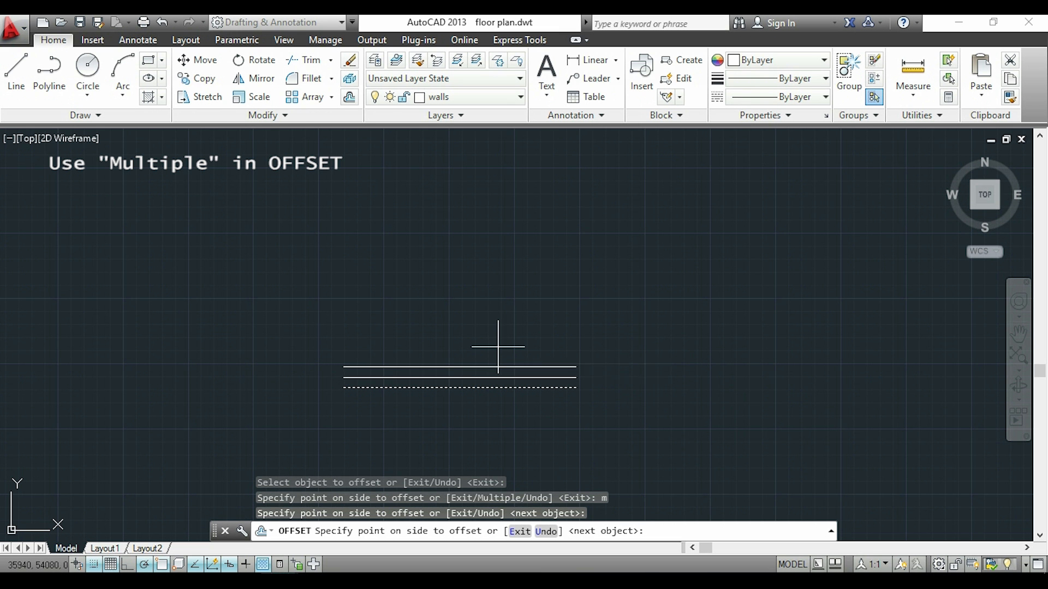
{"action": "left_click", "coordinate": [499, 344]}
{"action": "left_click", "coordinate": [513, 332]}
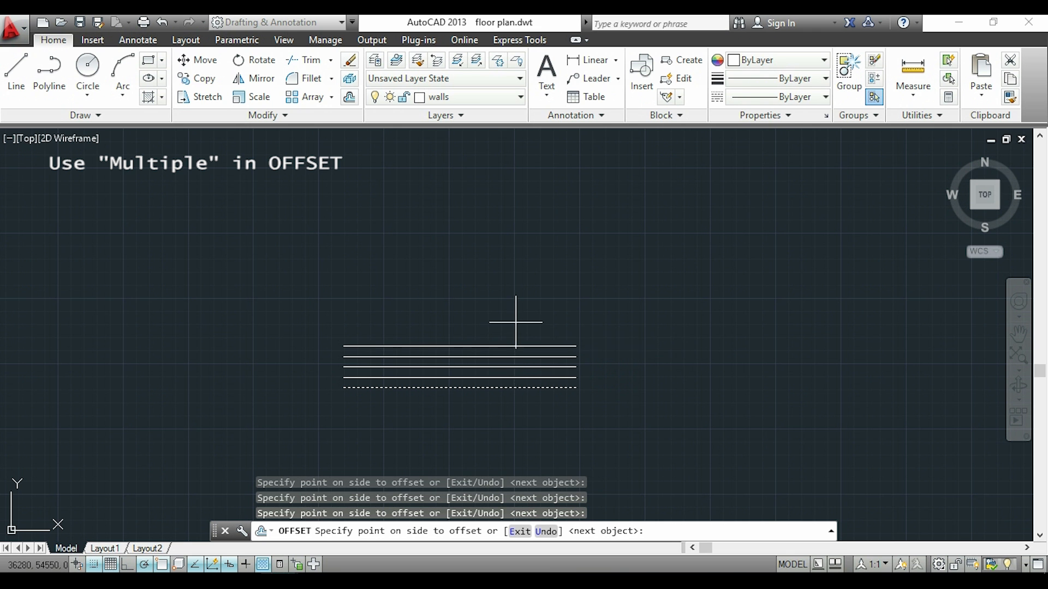
{"action": "left_click", "coordinate": [515, 322]}
{"action": "left_click", "coordinate": [516, 309]}
{"action": "left_click", "coordinate": [519, 298]}
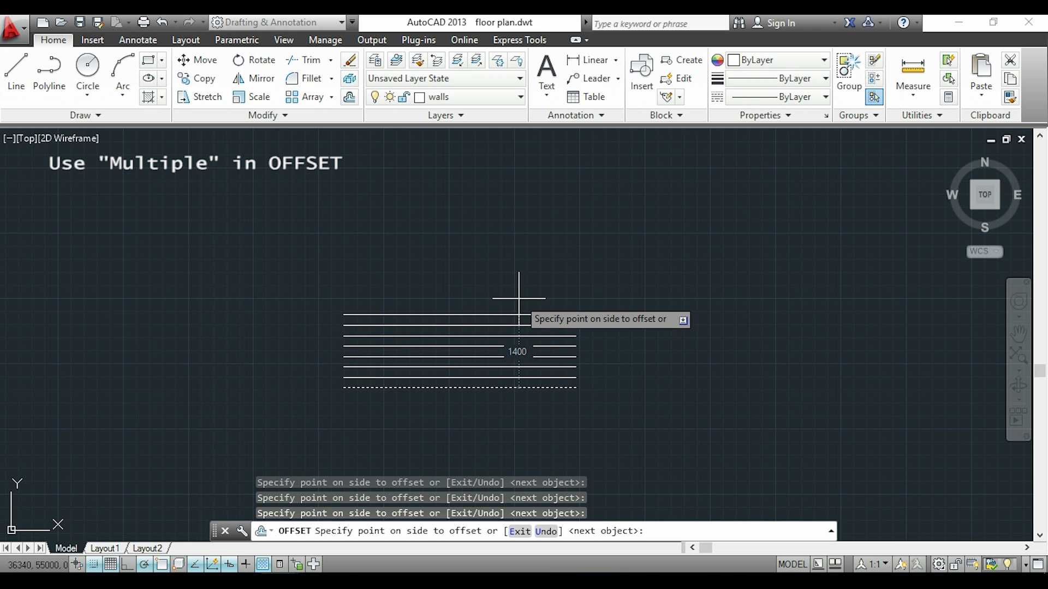
{"action": "key", "text": "Escape"}
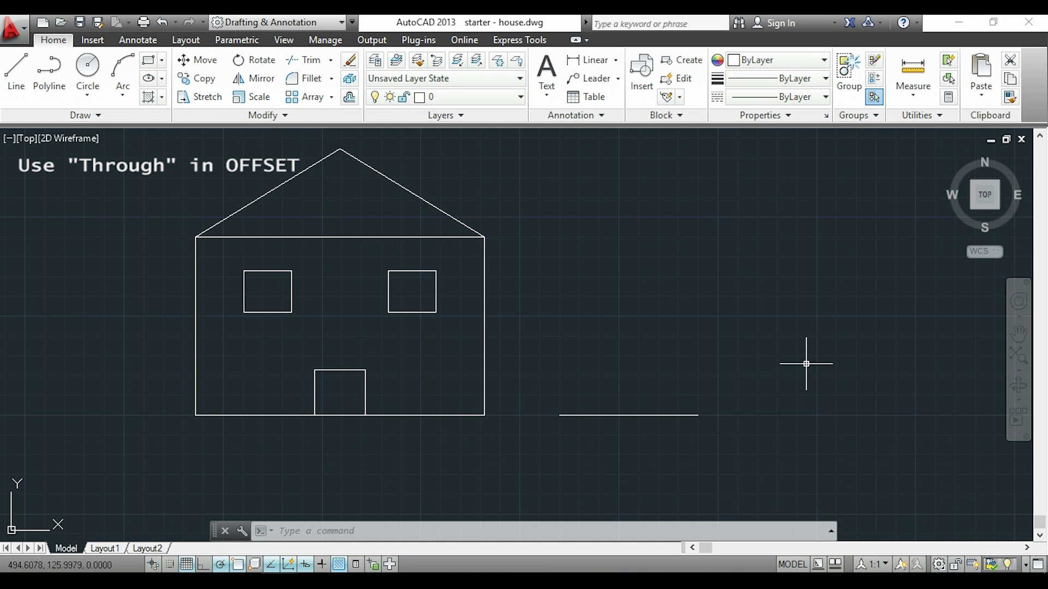
Offset the short horizontal line with the Through option through the right window's lower and upper right corners and the house wall's upper right corner.
{"action": "type", "text": "o"}
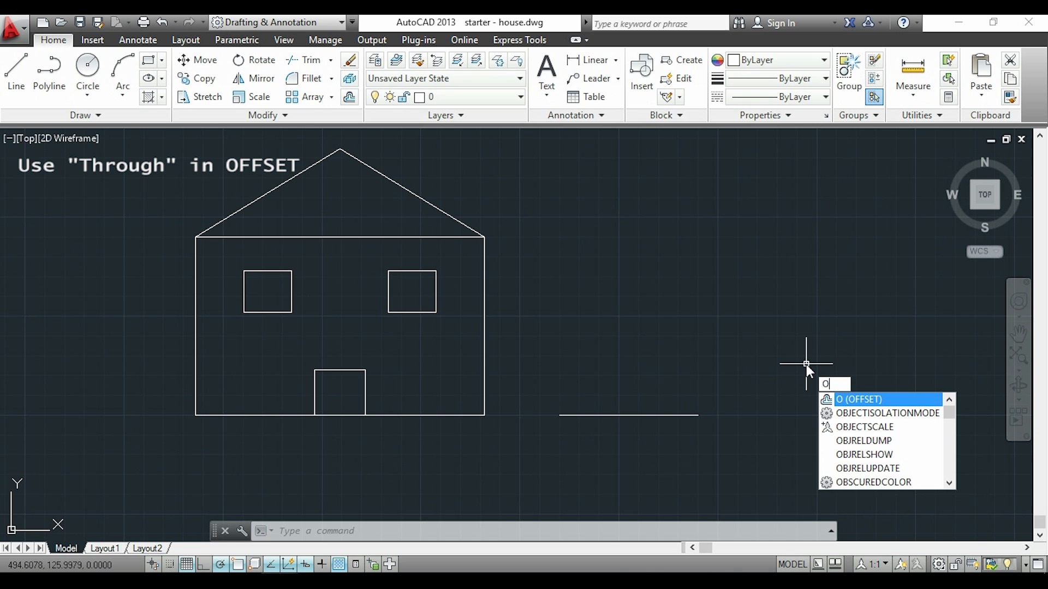
{"action": "key", "text": "Return"}
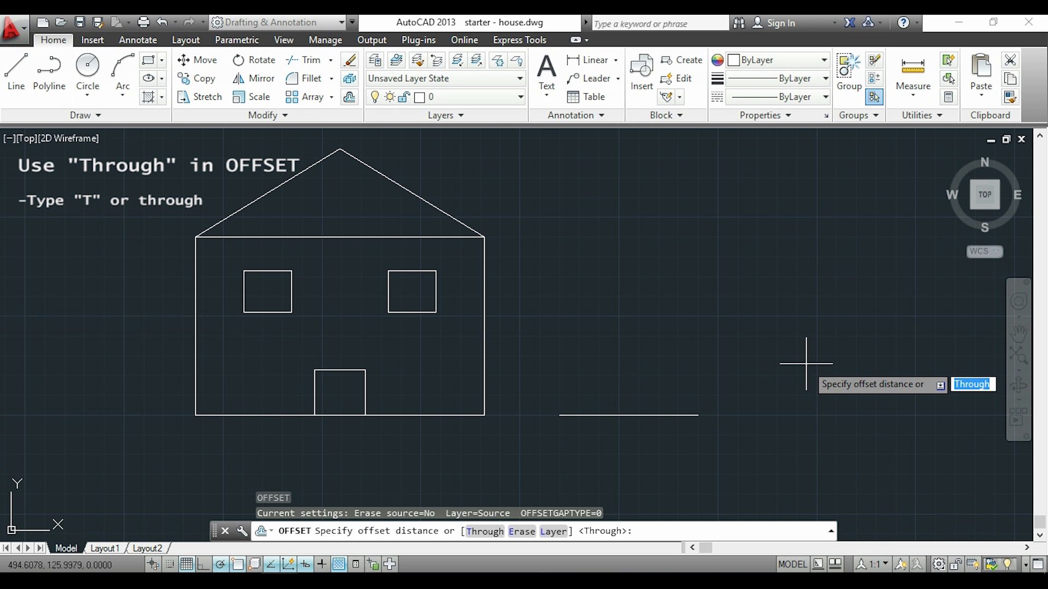
{"action": "key", "text": "Return"}
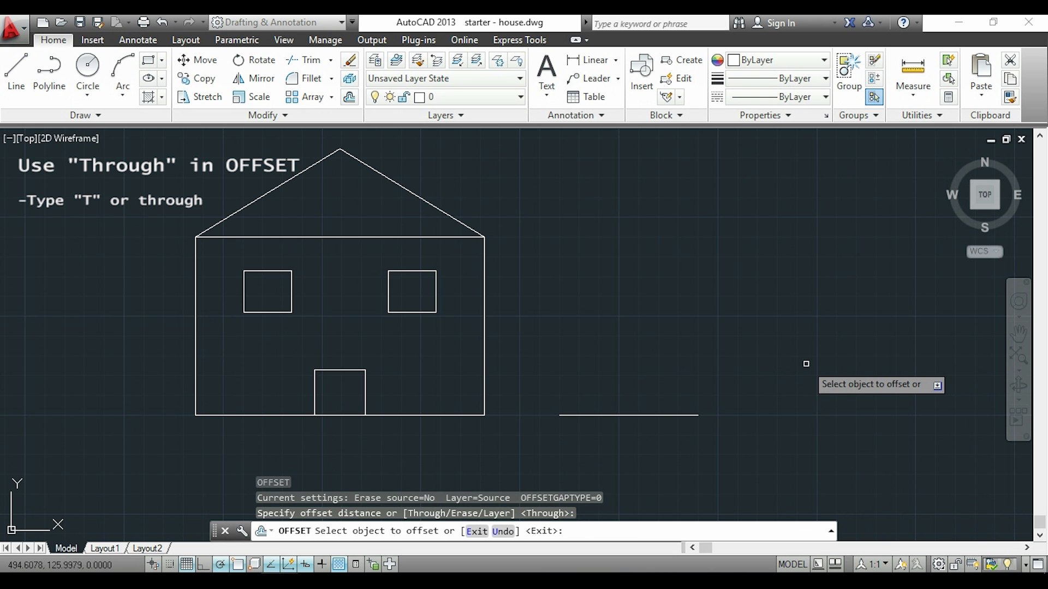
{"action": "left_click", "coordinate": [650, 416]}
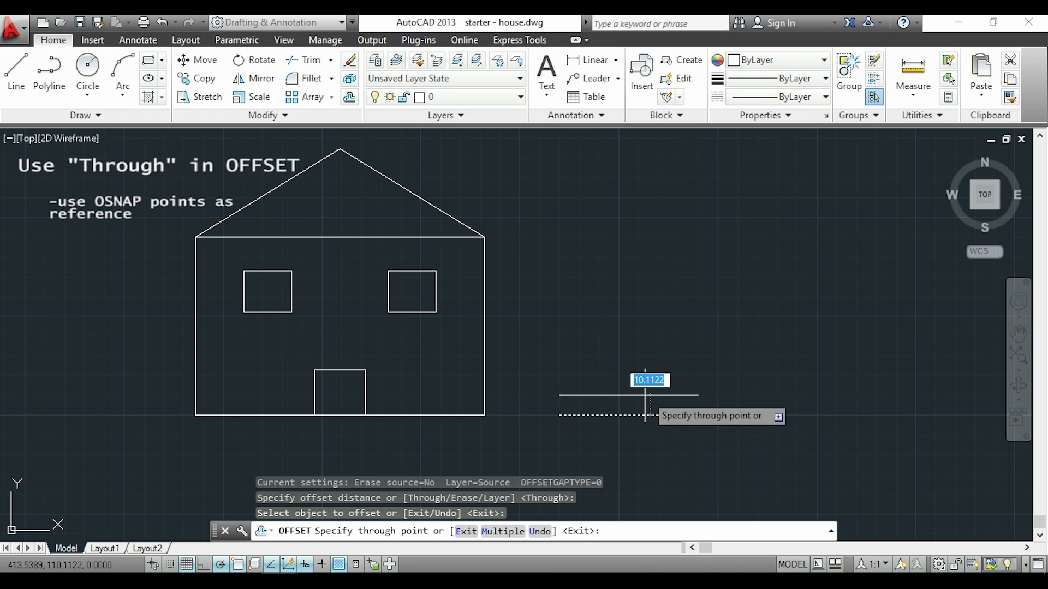
{"action": "left_click", "coordinate": [435, 312]}
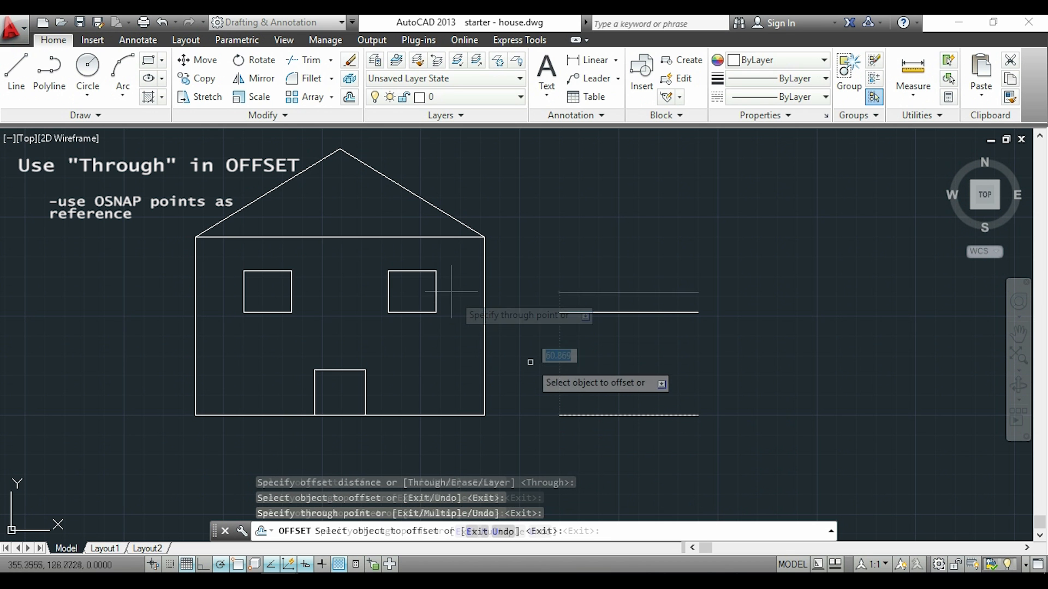
{"action": "left_click", "coordinate": [578, 414]}
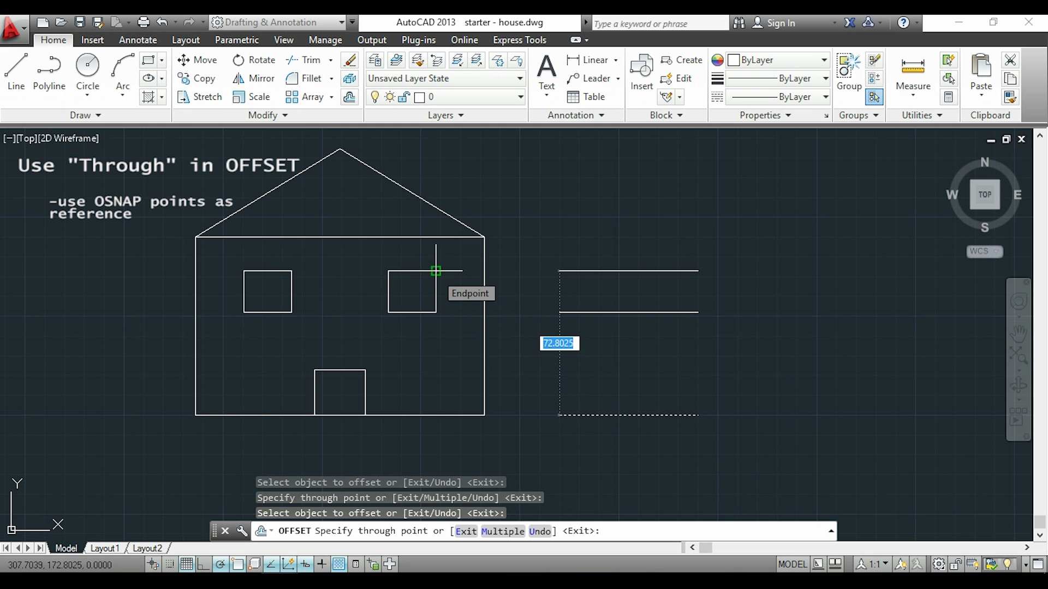
{"action": "left_click", "coordinate": [436, 271]}
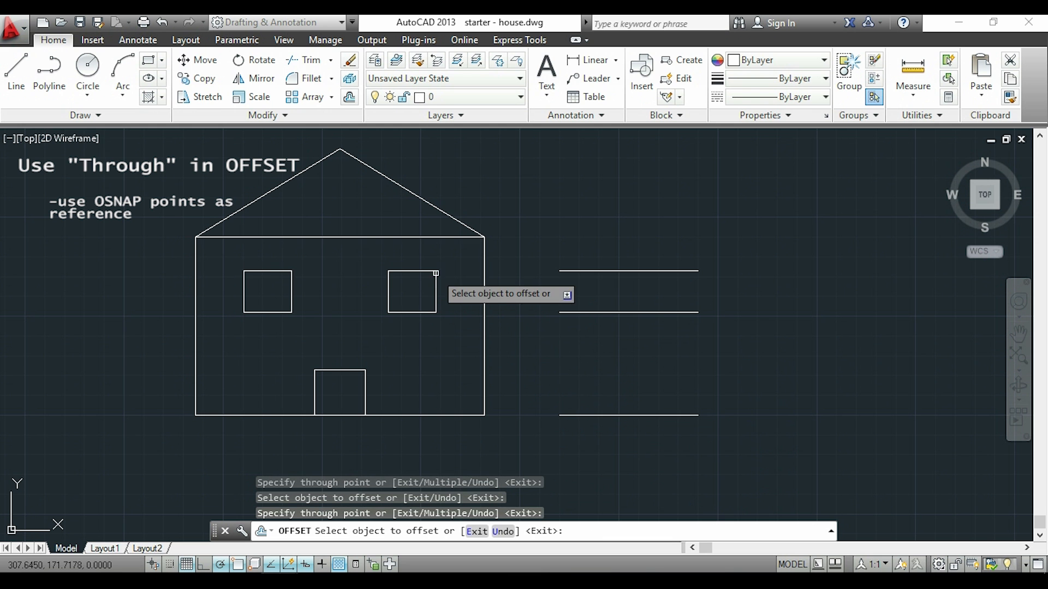
{"action": "left_click", "coordinate": [614, 415]}
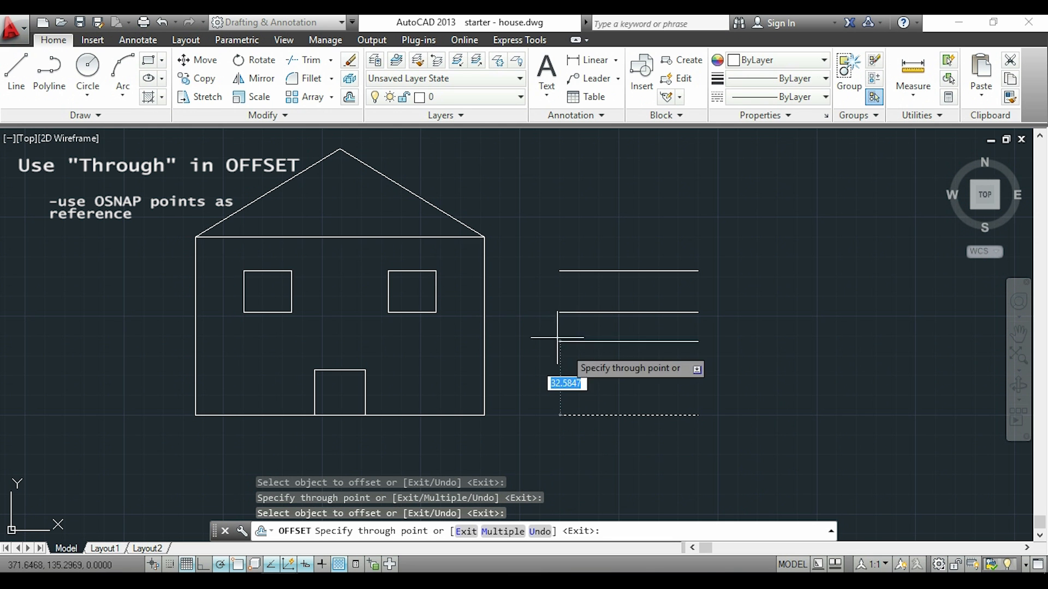
{"action": "left_click", "coordinate": [484, 236]}
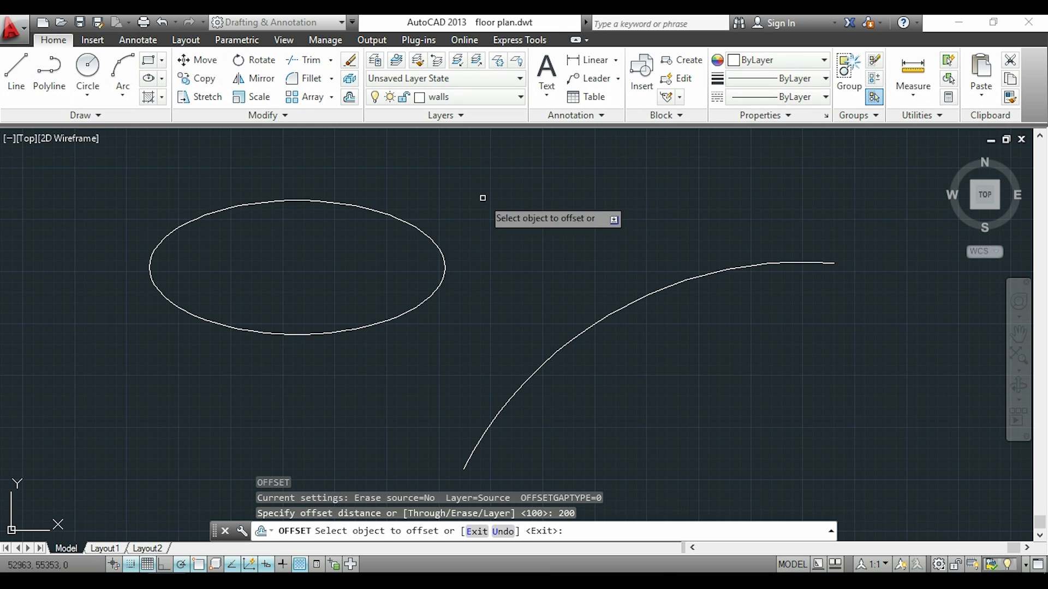
Select the ellipse for offsetting at a distance of 200, and offset the polyline with arcs by 200 toward its inner side.
{"action": "left_click", "coordinate": [429, 236]}
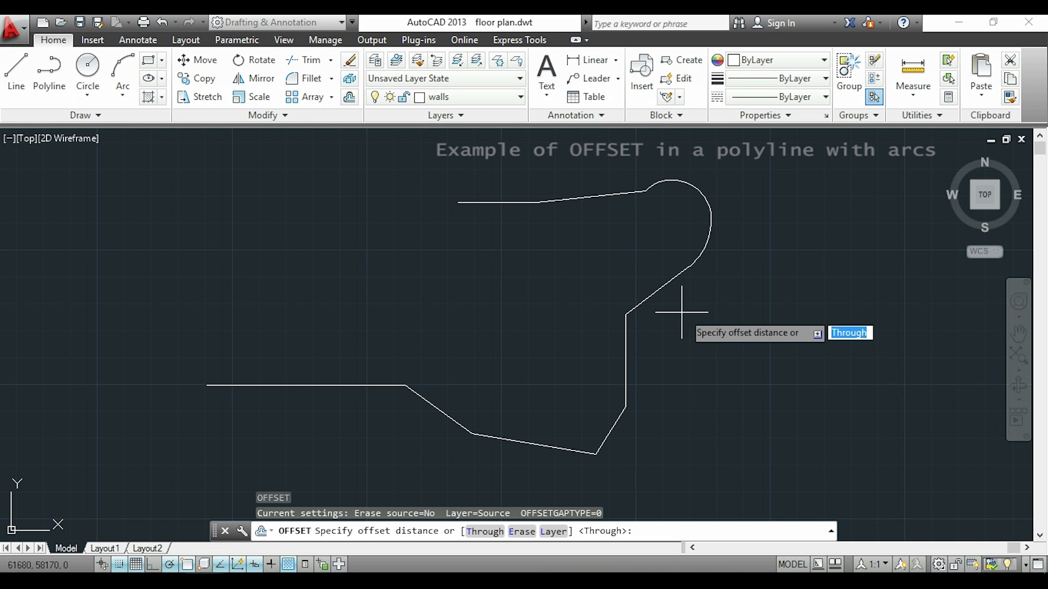
{"action": "type", "text": "200"}
{"action": "key", "text": "Return"}
{"action": "left_click", "coordinate": [651, 295]}
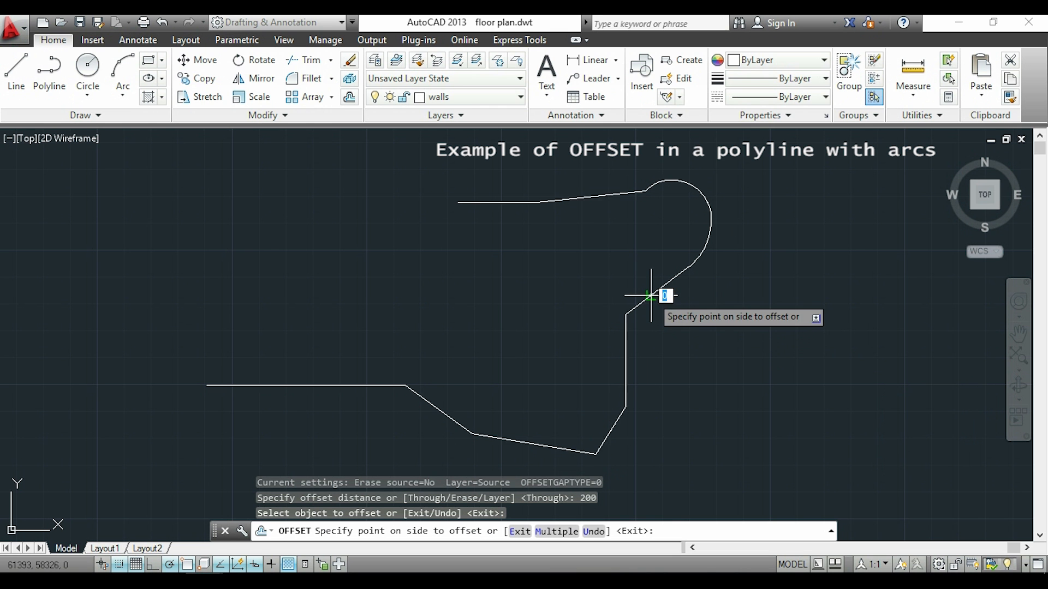
{"action": "left_click", "coordinate": [597, 283]}
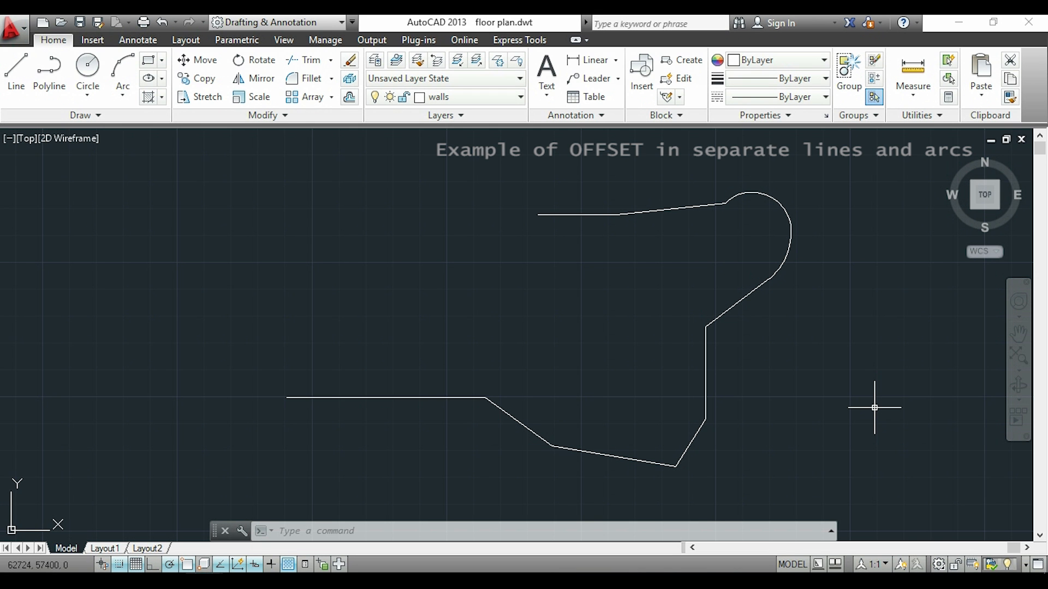
Offset the long horizontal line, the adjoining descending line and the gently sloped lower line inward by 200 as separate objects.
{"action": "type", "text": "o"}
{"action": "key", "text": "Return"}
{"action": "key", "text": "Return"}
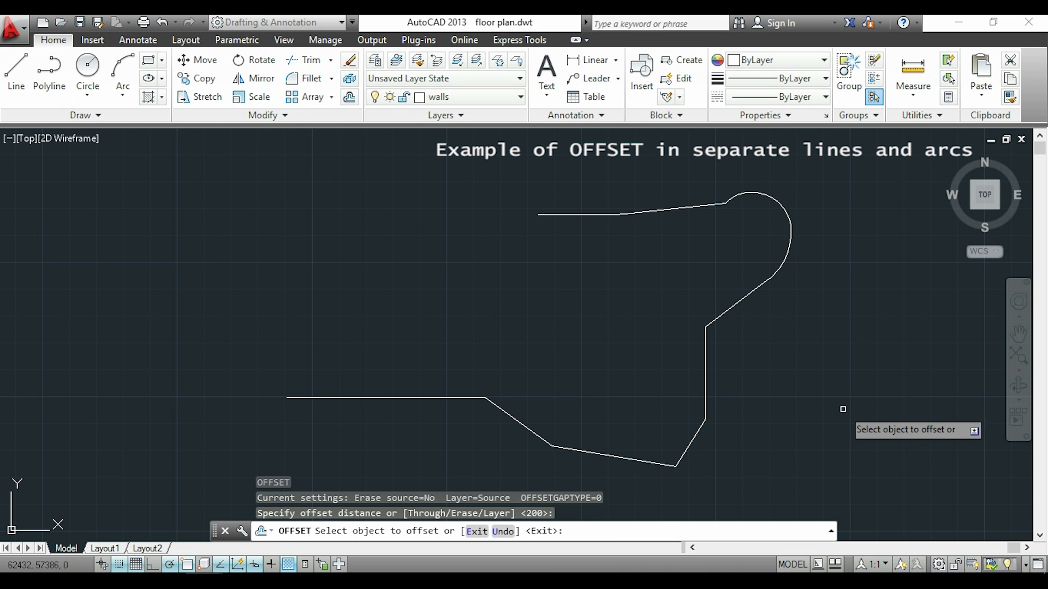
{"action": "left_click", "coordinate": [432, 399]}
{"action": "left_click", "coordinate": [452, 348]}
{"action": "left_click", "coordinate": [525, 429]}
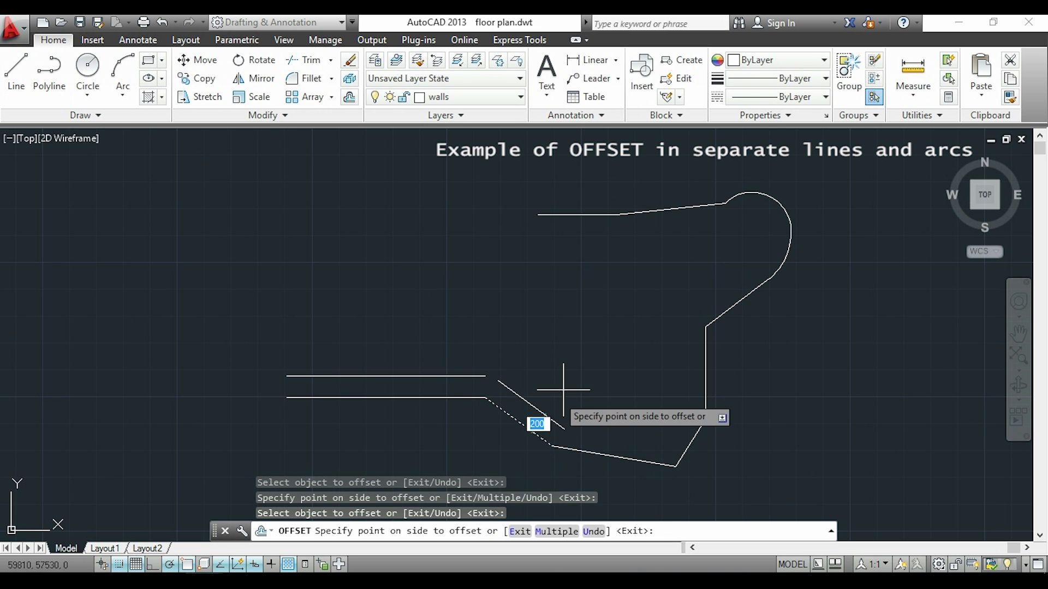
{"action": "left_click", "coordinate": [546, 404]}
{"action": "left_click", "coordinate": [616, 457]}
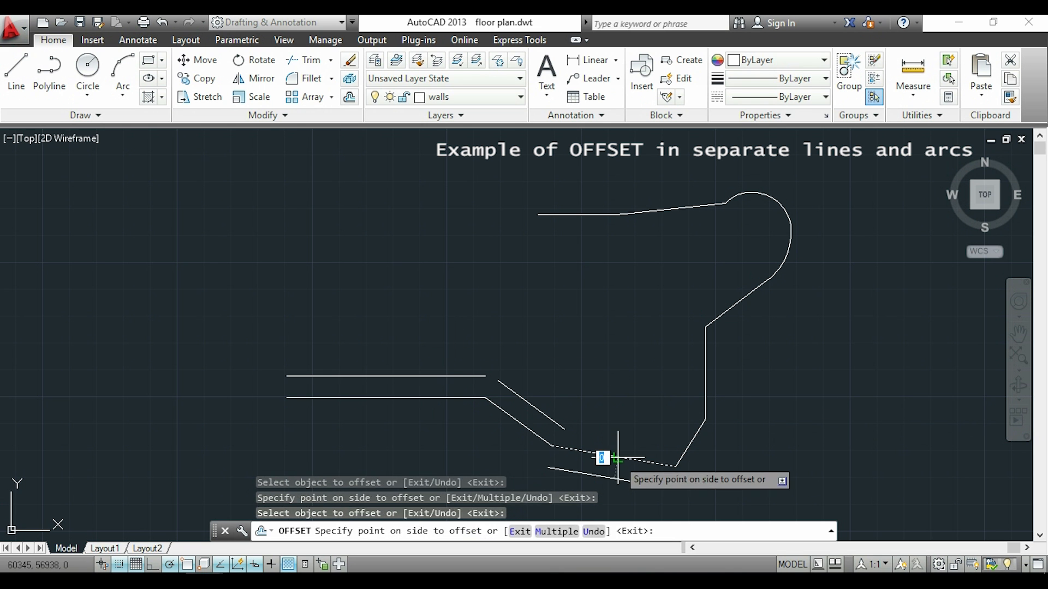
{"action": "left_click", "coordinate": [612, 382]}
Offset the short slanted line, the vertical line and the diagonal line below the arc inward by 200.
{"action": "left_click", "coordinate": [698, 432]}
{"action": "left_click", "coordinate": [633, 390]}
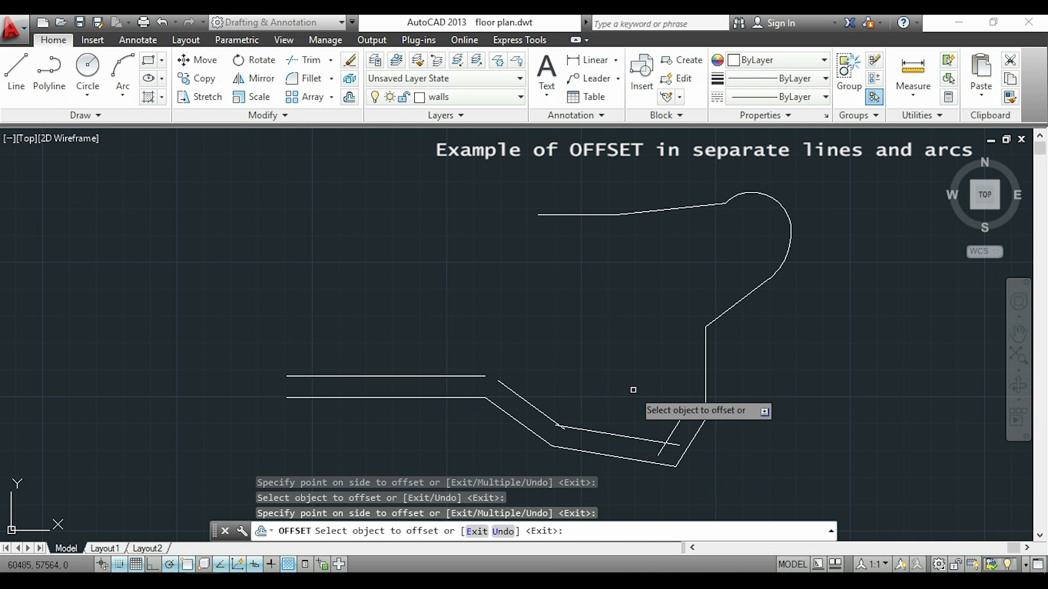
{"action": "left_click", "coordinate": [706, 391]}
{"action": "left_click", "coordinate": [688, 336]}
{"action": "left_click", "coordinate": [725, 313]}
{"action": "left_click", "coordinate": [723, 293]}
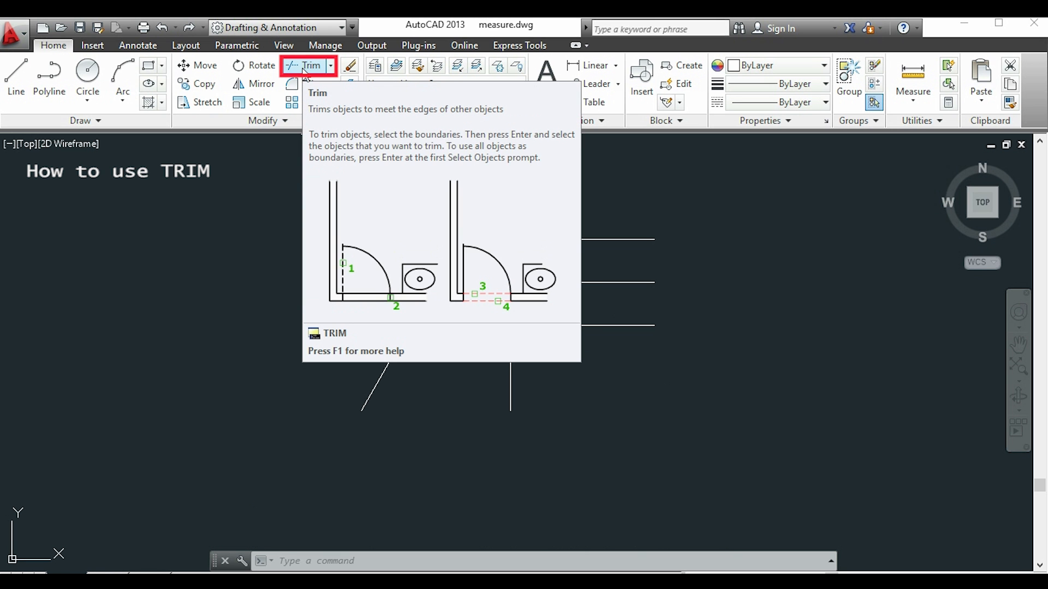
Trim the two lower horizontal lines left of the slanted line and the upper one between the slanted and vertical lines, using all lines as cutting edges.
{"action": "left_click", "coordinate": [304, 67]}
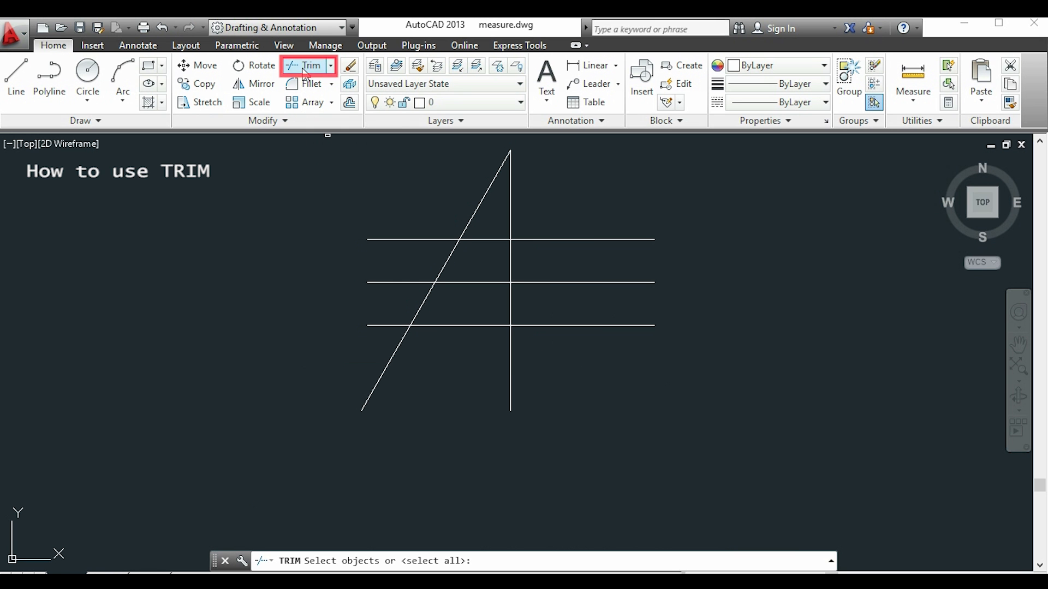
{"action": "left_click", "coordinate": [299, 144]}
{"action": "left_click", "coordinate": [714, 453]}
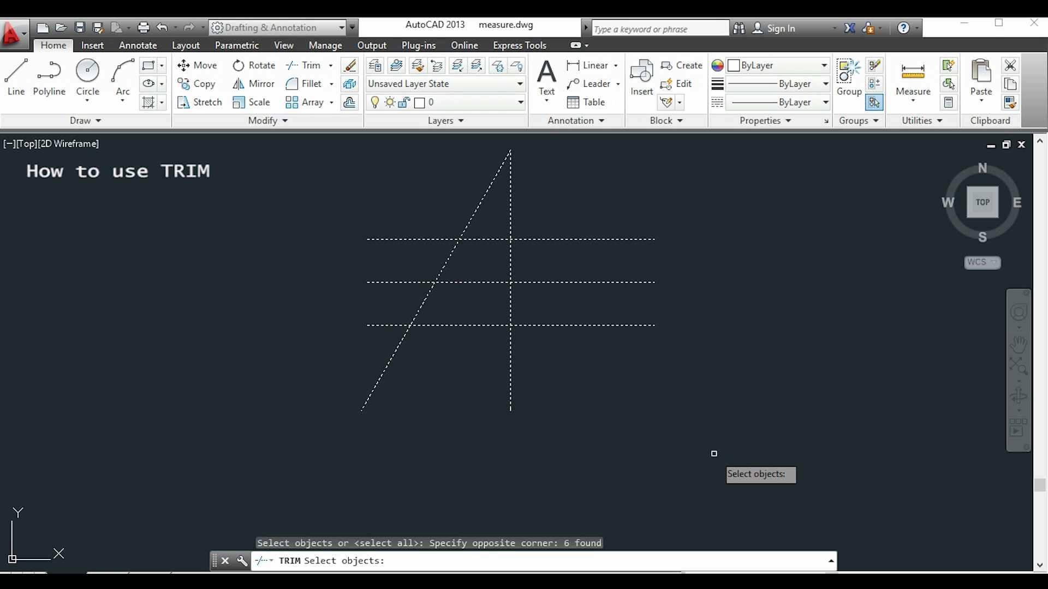
{"action": "key", "text": "Return"}
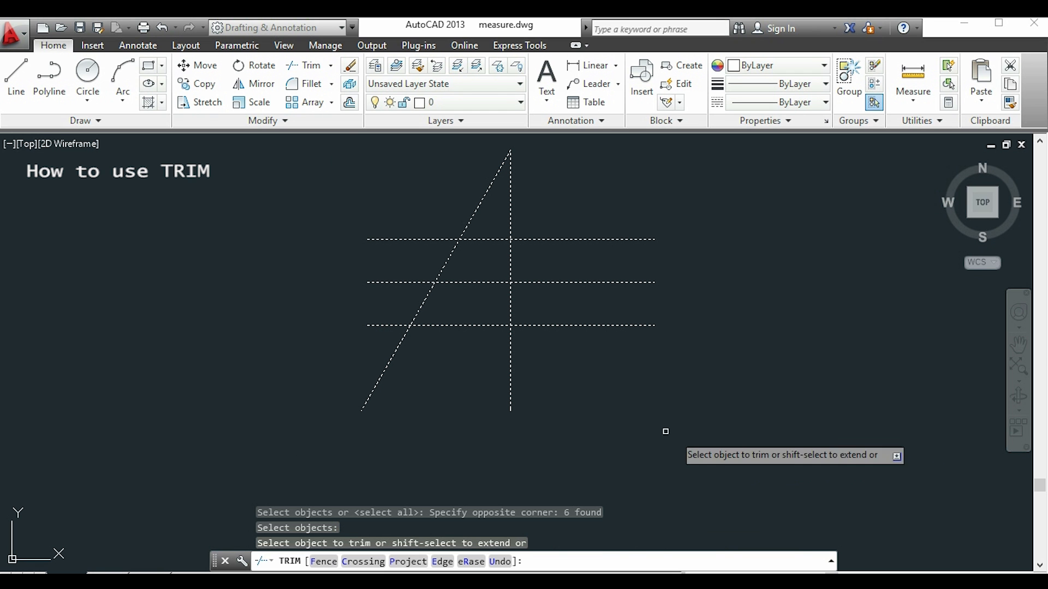
{"action": "left_click", "coordinate": [390, 326]}
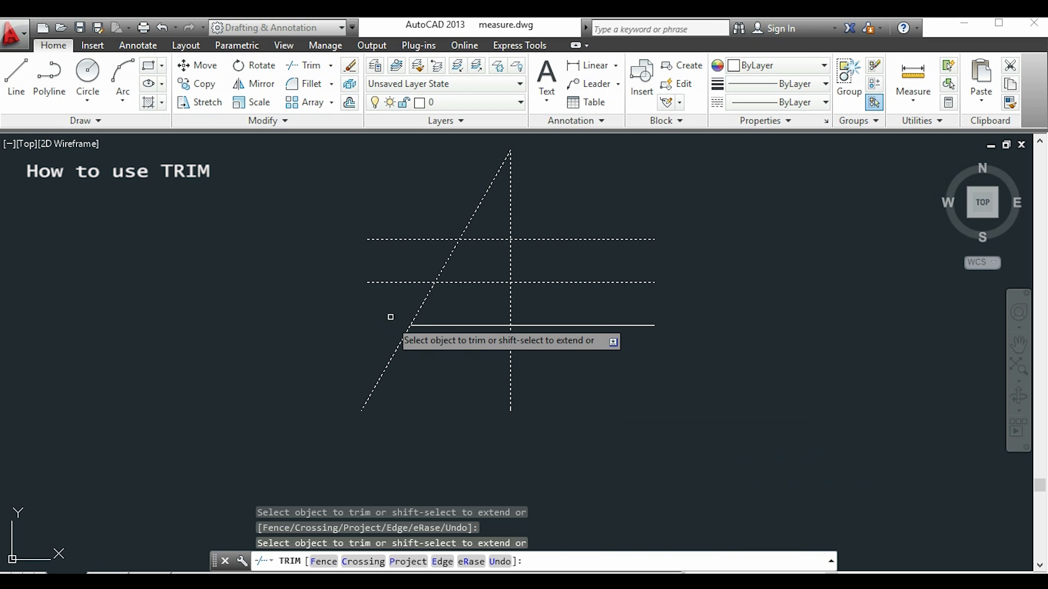
{"action": "left_click", "coordinate": [402, 282]}
{"action": "left_click", "coordinate": [488, 239]}
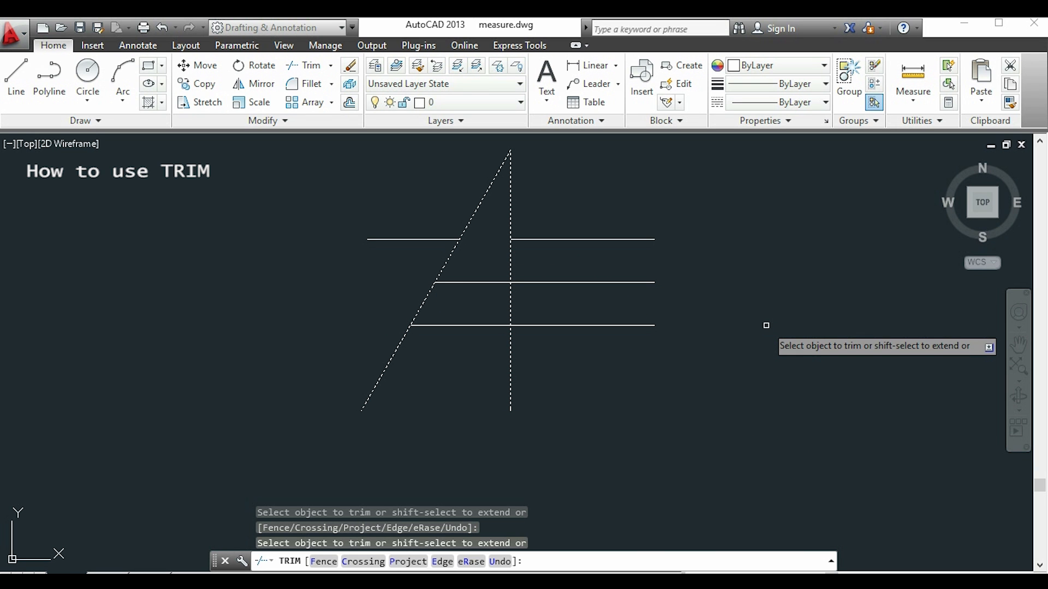
{"action": "key", "text": "Return"}
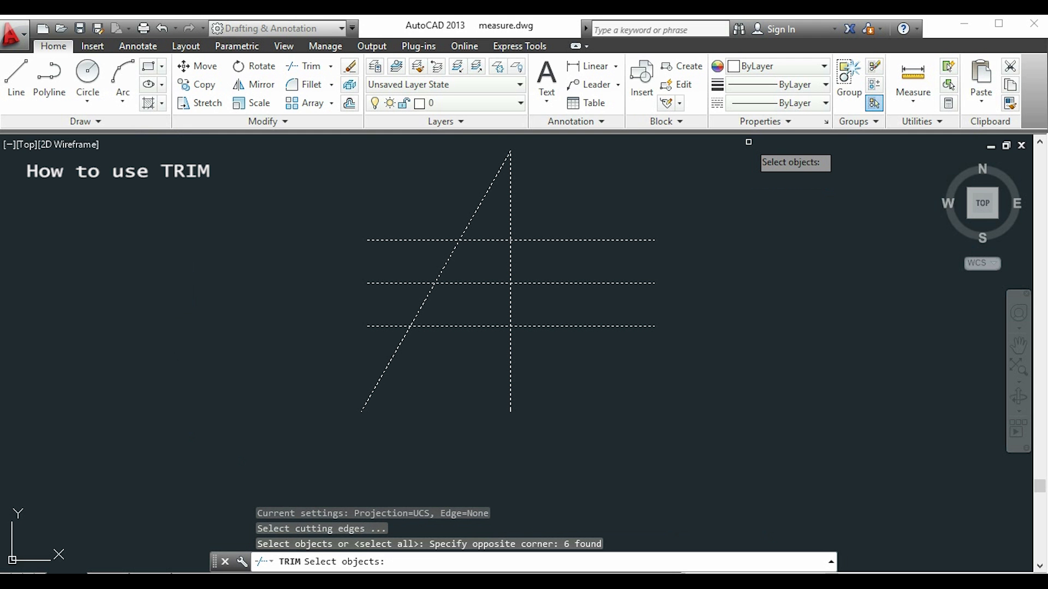
{"action": "key", "text": "Escape"}
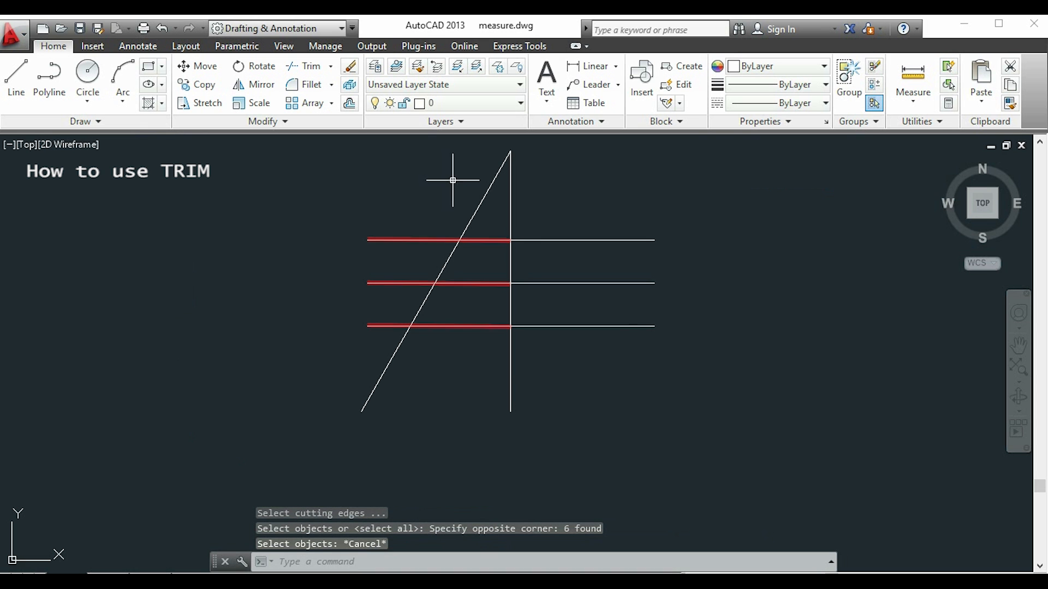
Trim the three horizontal lines on the left side of the vertical line, using the vertical and horizontal lines as cutting edges.
{"action": "type", "text": "tr"}
{"action": "key", "text": "Return"}
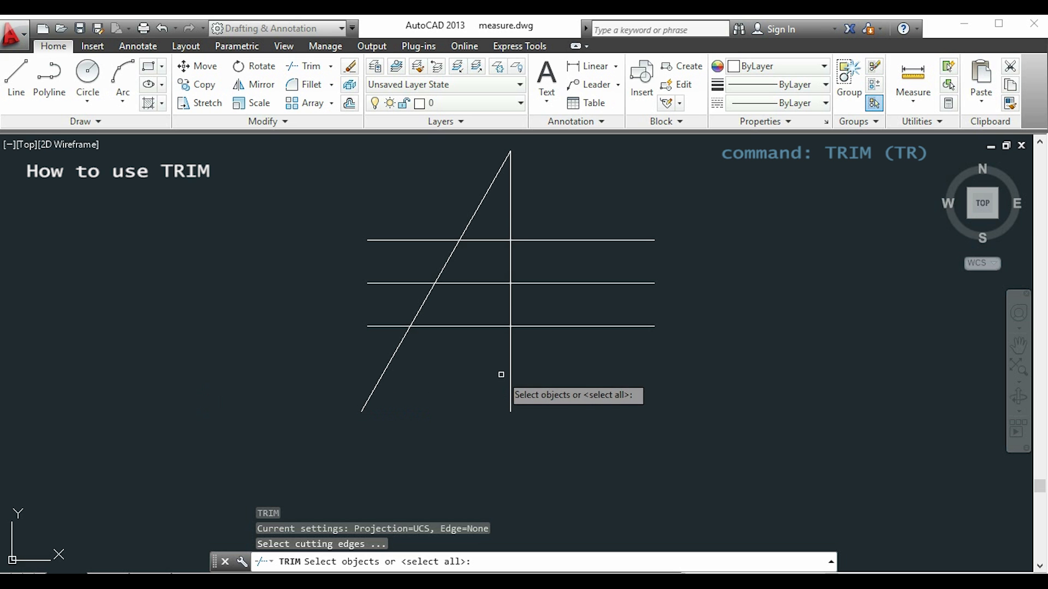
{"action": "left_click", "coordinate": [510, 368]}
{"action": "left_click", "coordinate": [622, 357]}
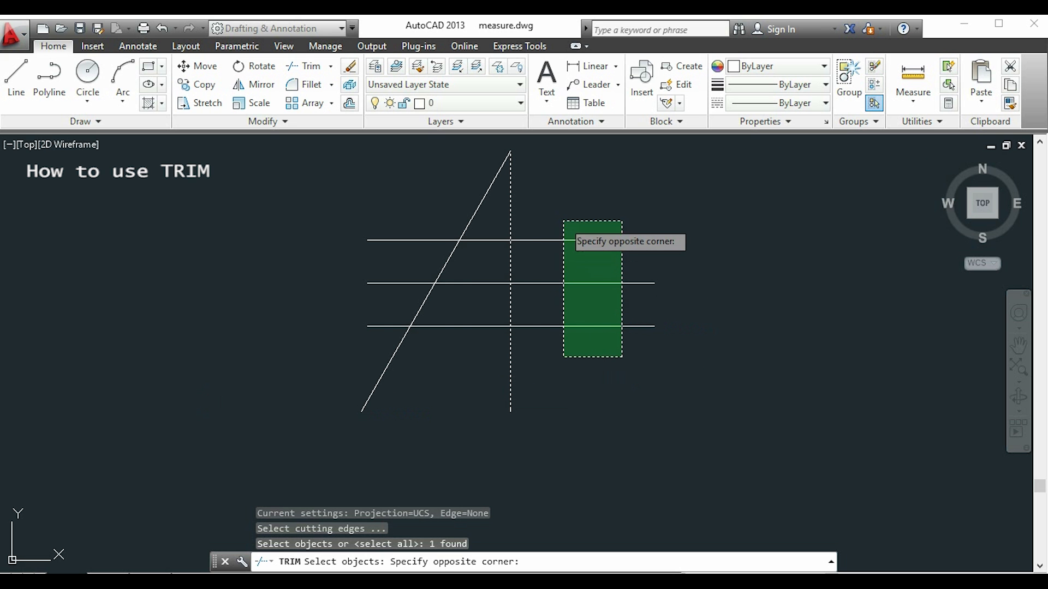
{"action": "left_click", "coordinate": [564, 226]}
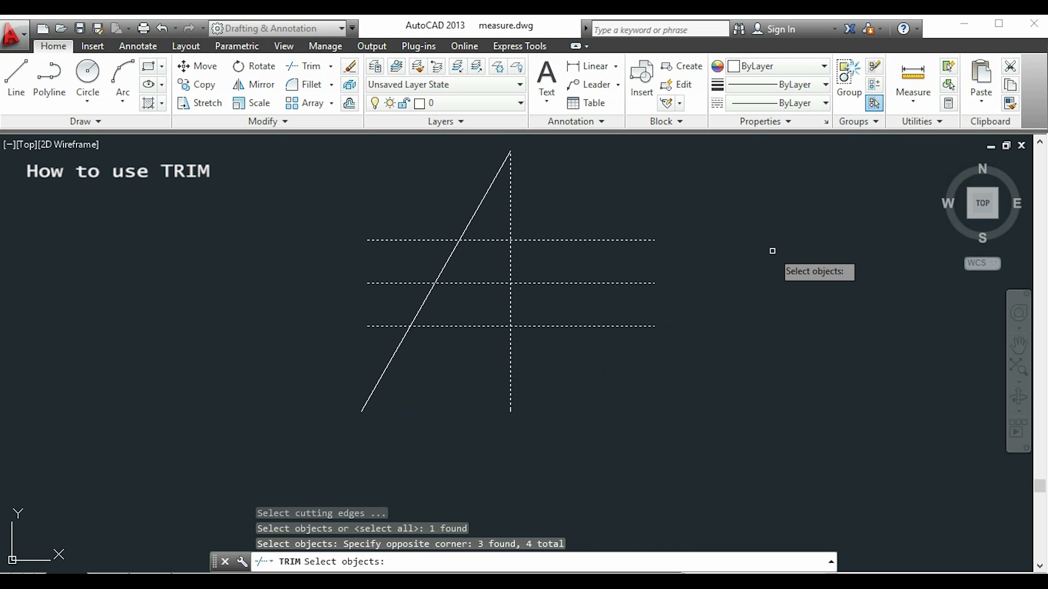
{"action": "key", "text": "Return"}
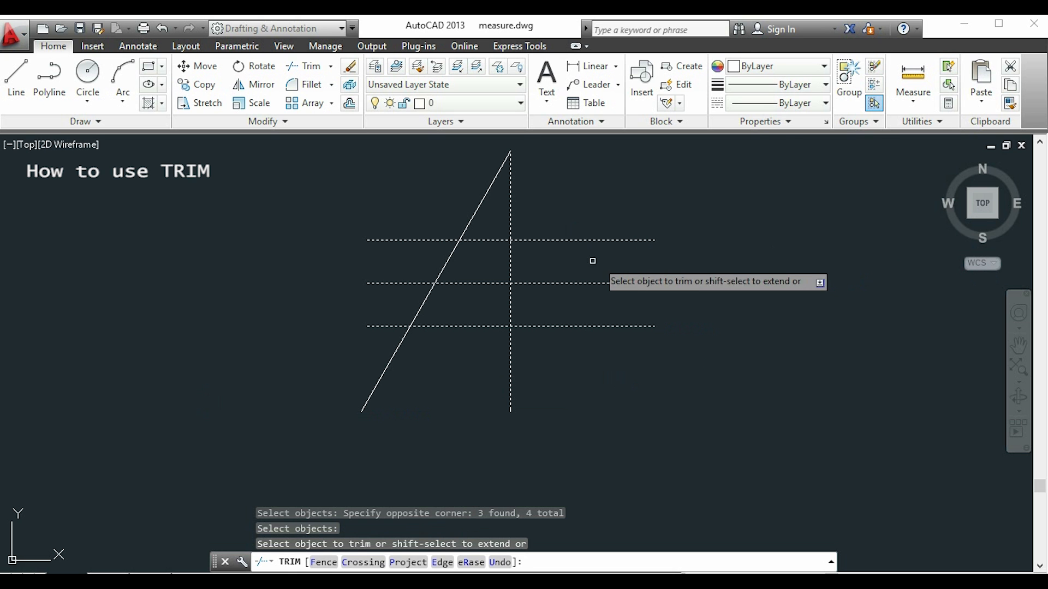
{"action": "left_click", "coordinate": [493, 240]}
{"action": "left_click", "coordinate": [489, 283]}
{"action": "left_click", "coordinate": [489, 326]}
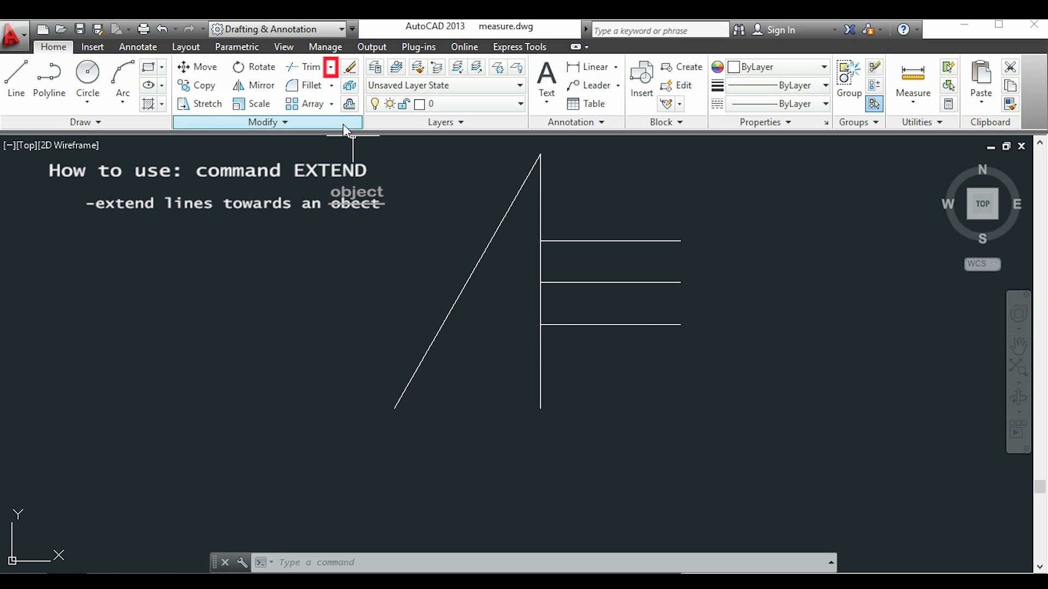
Extend the three horizontal lines to the slanted line, using the horizontal lines and the slanted line as boundary edges.
{"action": "left_click", "coordinate": [332, 68]}
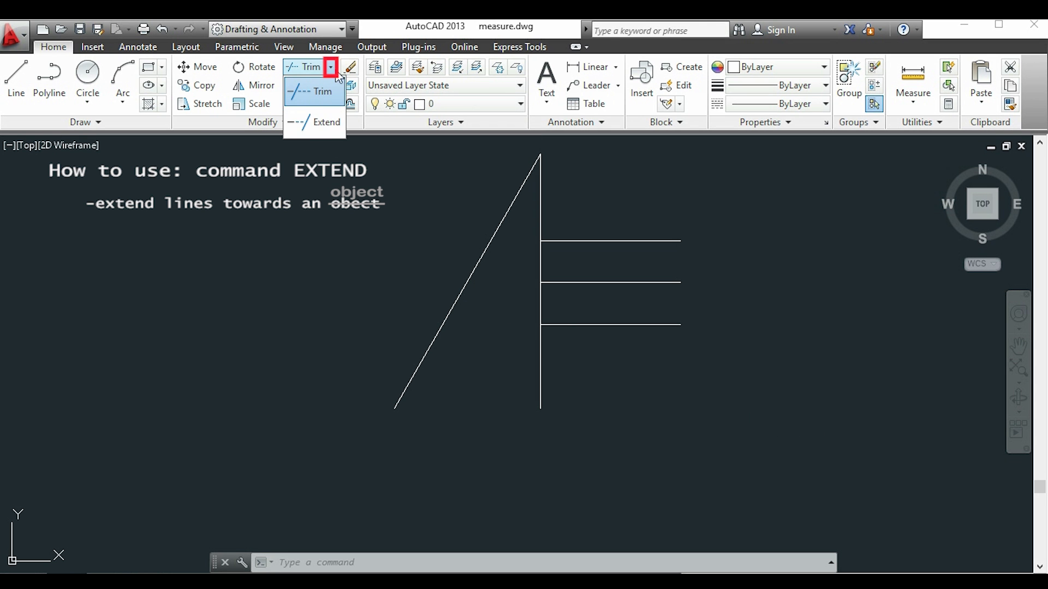
{"action": "left_click", "coordinate": [326, 122]}
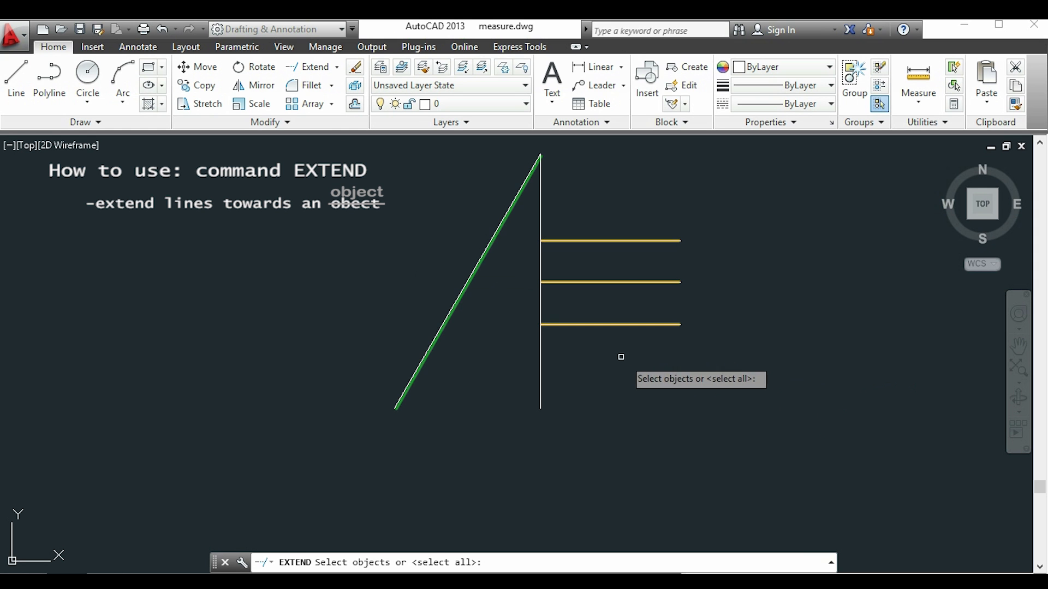
{"action": "left_click_drag", "start_coordinate": [629, 360], "coordinate": [579, 217]}
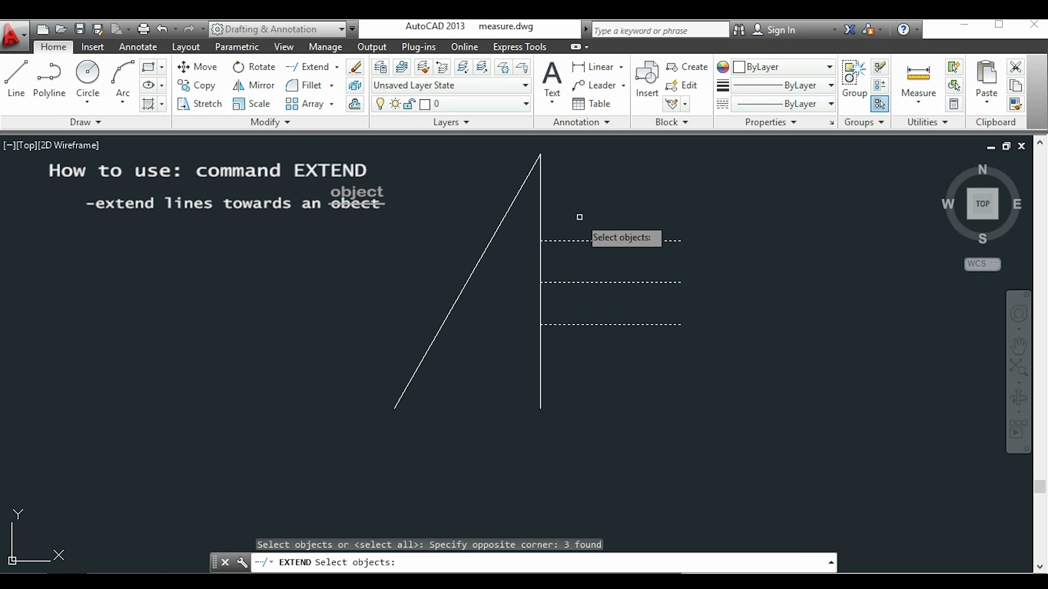
{"action": "left_click", "coordinate": [484, 247]}
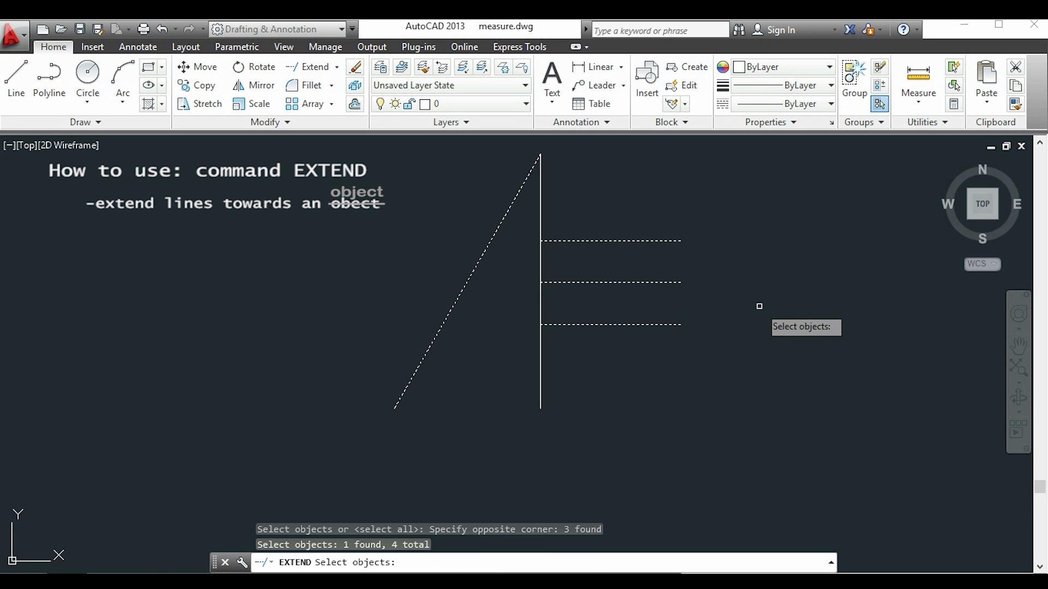
{"action": "key", "text": "Return"}
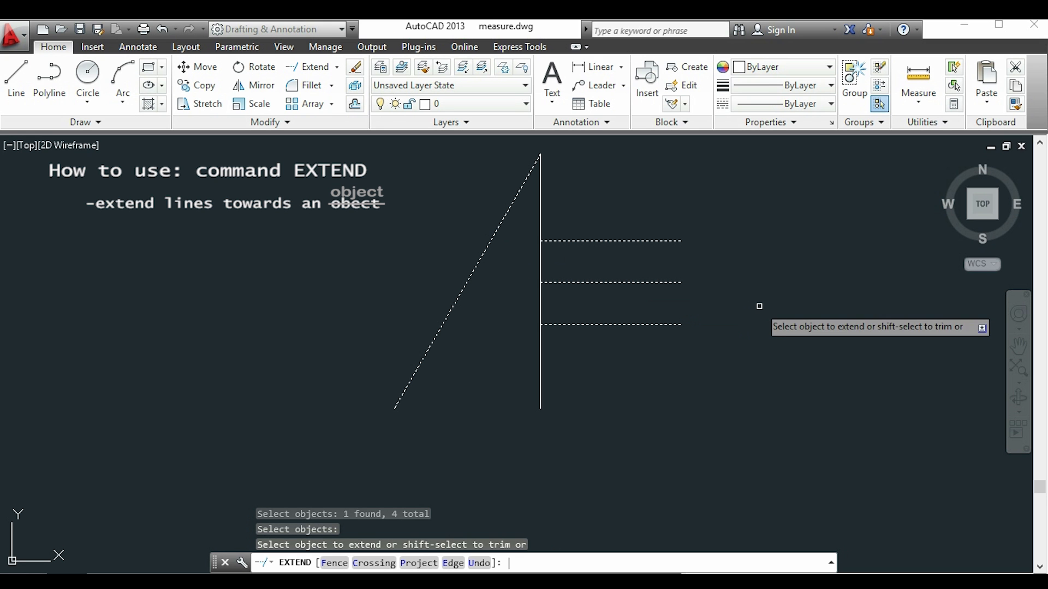
{"action": "left_click", "coordinate": [652, 342]}
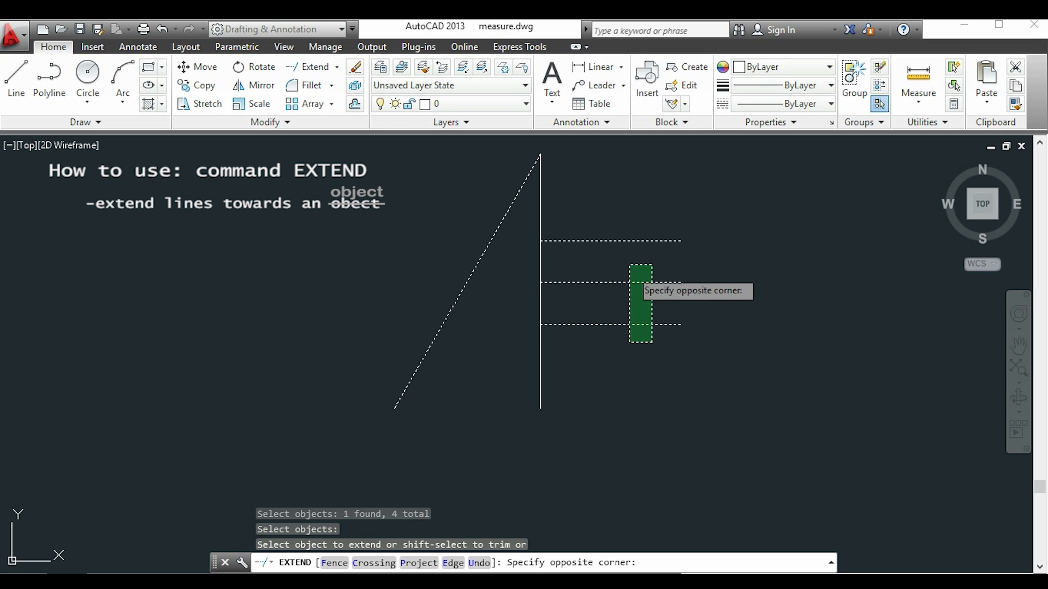
{"action": "left_click", "coordinate": [610, 208]}
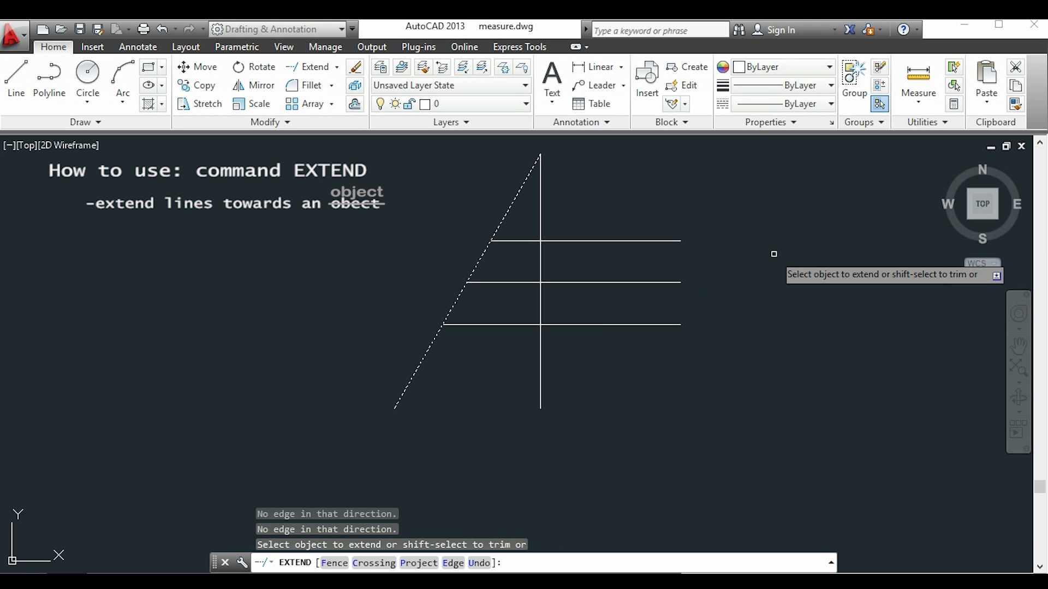
{"action": "key", "text": "Escape"}
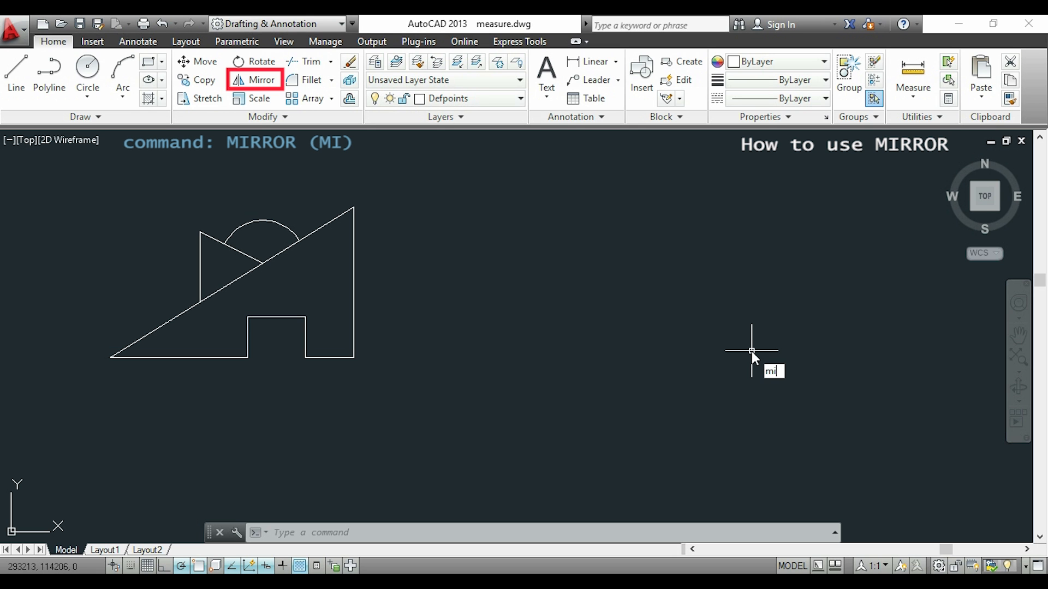
Mirror the whole figure about a vertical line 50 to the right of its lower-right corner, keeping the source objects.
{"action": "key", "text": "Return"}
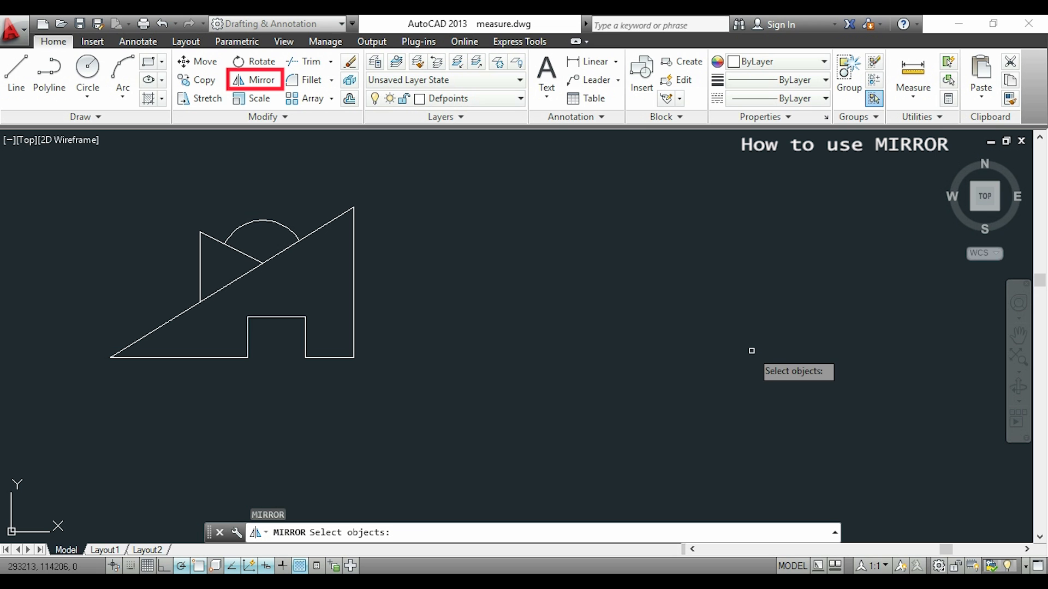
{"action": "left_click", "coordinate": [619, 380]}
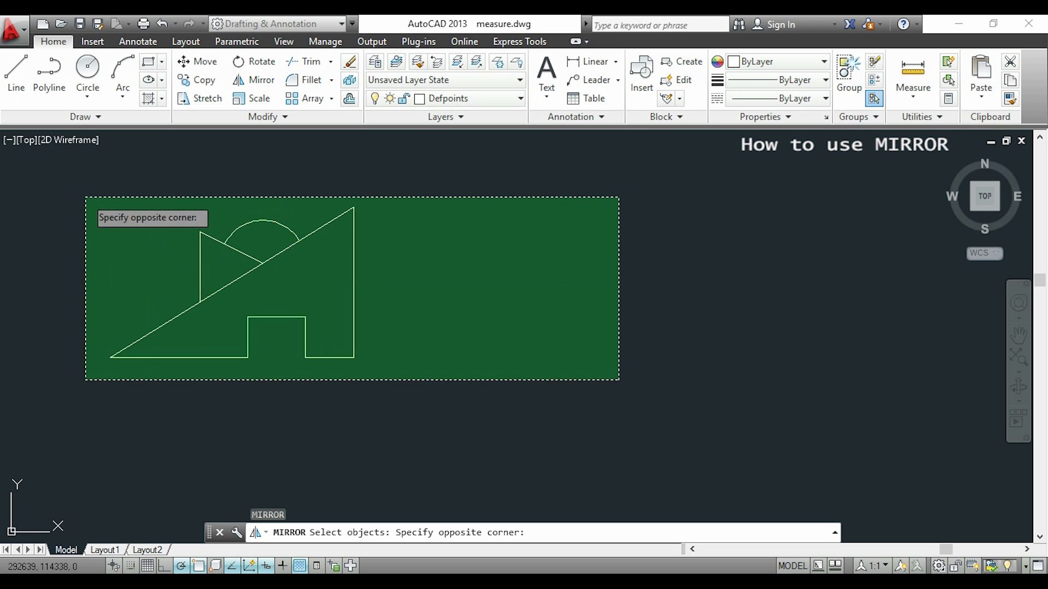
{"action": "left_click", "coordinate": [80, 191]}
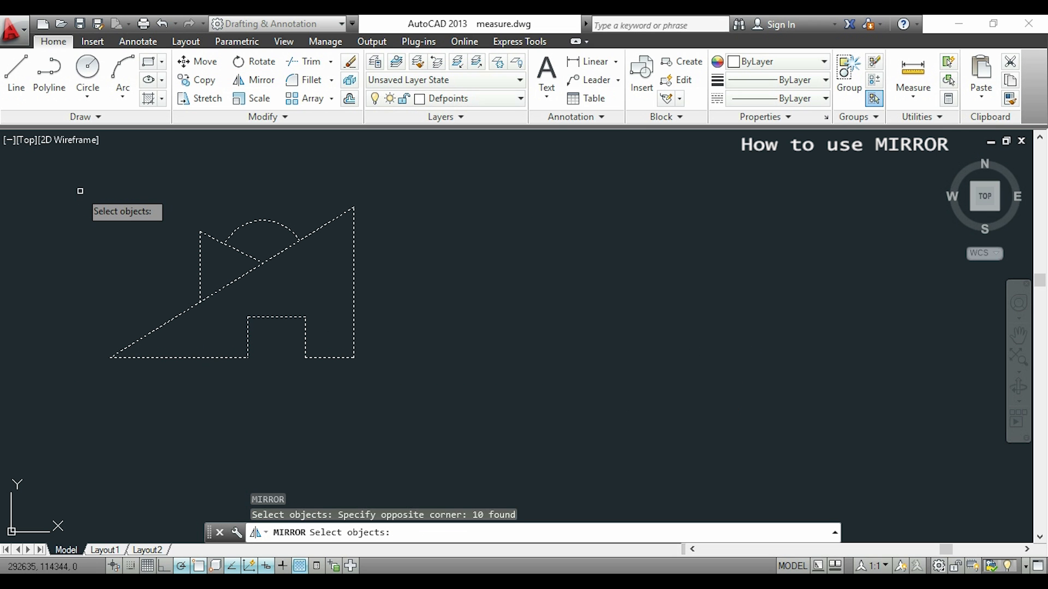
{"action": "key", "text": "Return"}
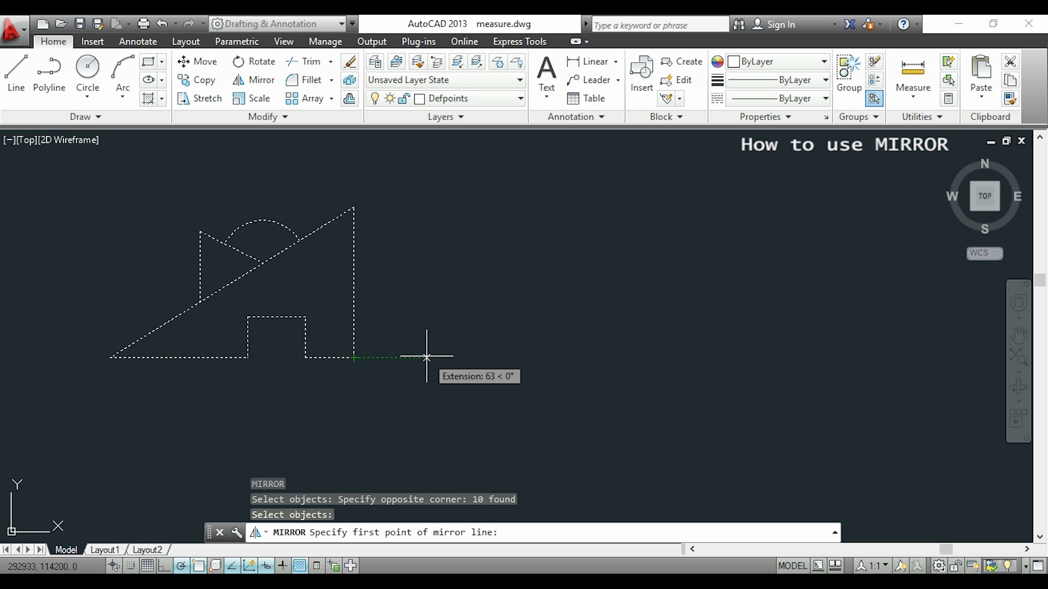
{"action": "type", "text": "50"}
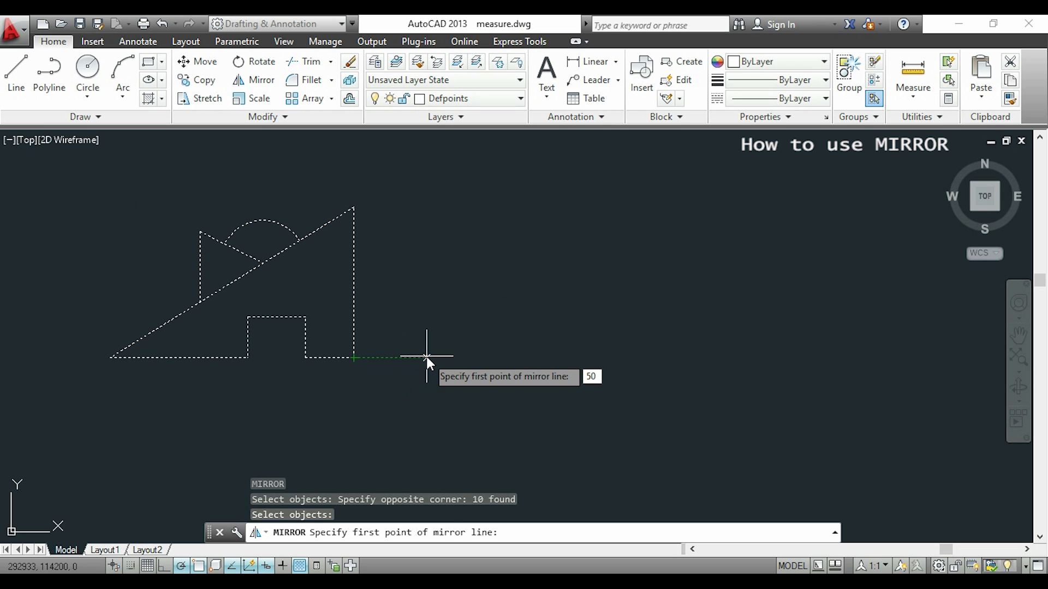
{"action": "key", "text": "Return"}
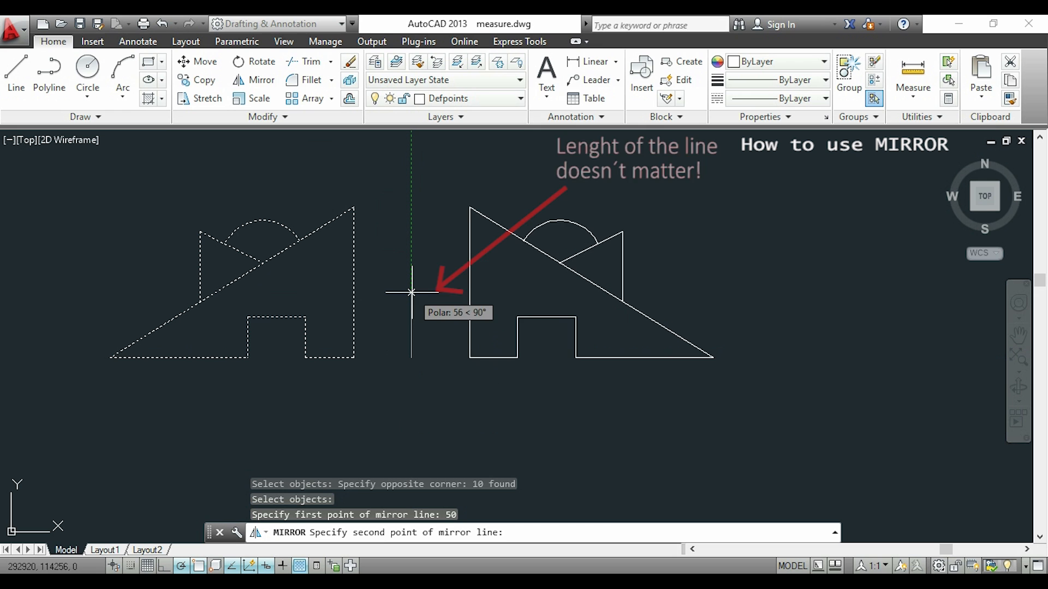
{"action": "left_click", "coordinate": [411, 292]}
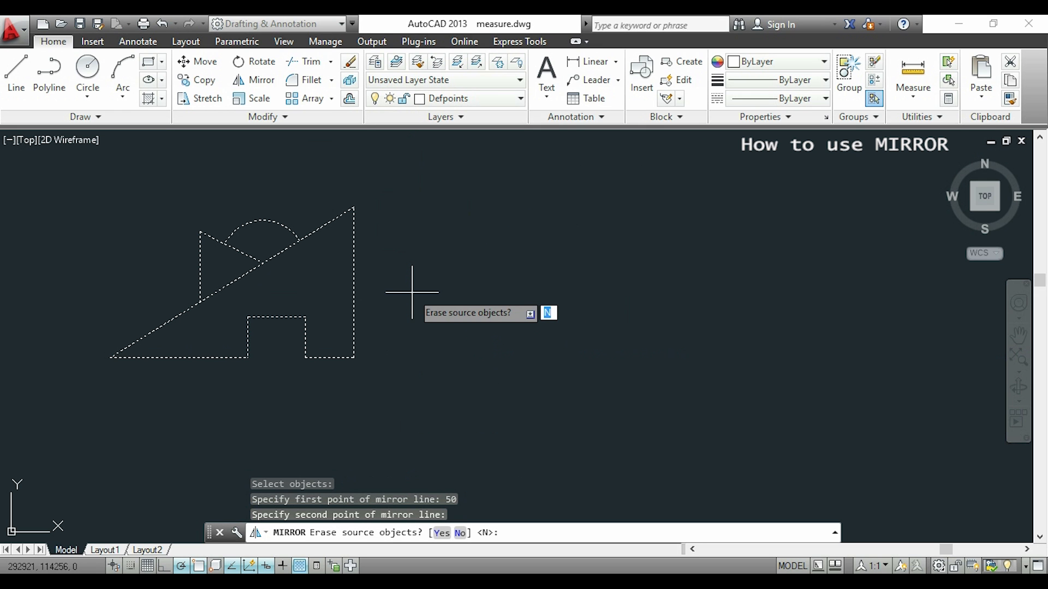
{"action": "key", "text": "Return"}
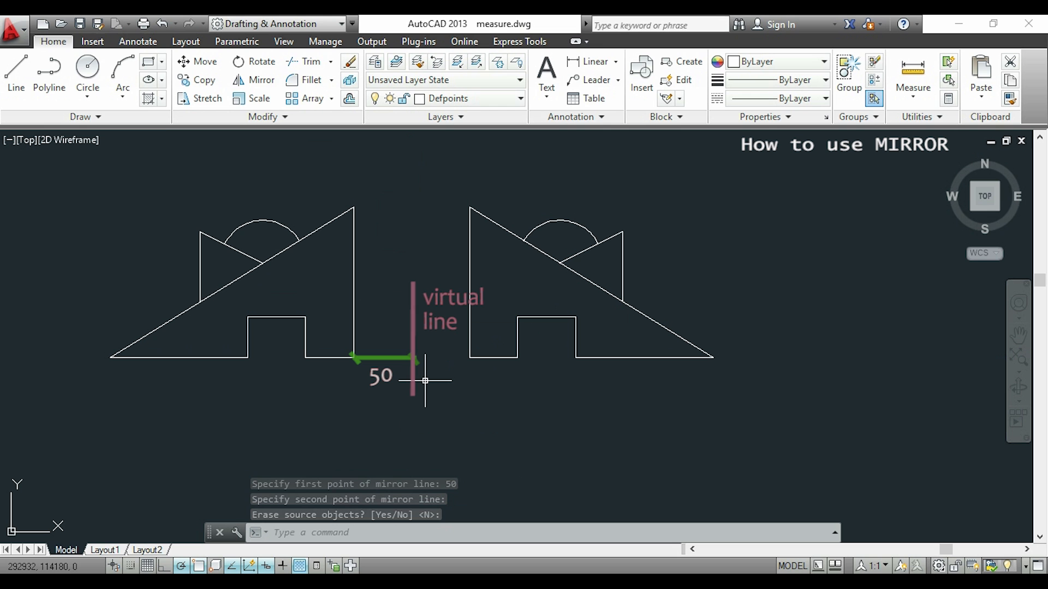
Measure the gap between the facing lower corners of the two figures with a temporary line.
{"action": "type", "text": "l"}
{"action": "key", "text": "Return"}
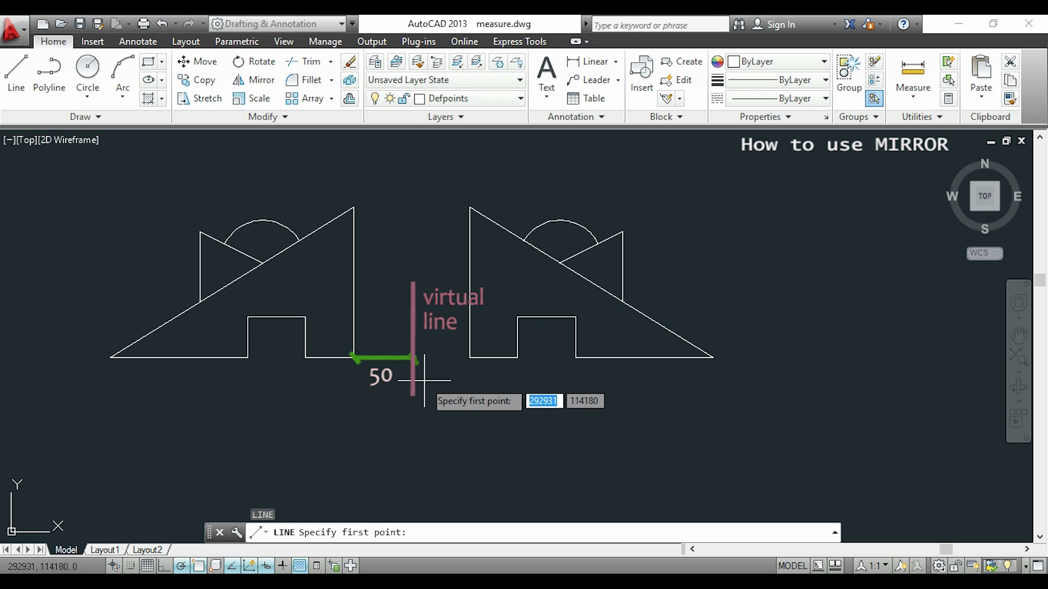
{"action": "left_click", "coordinate": [354, 358]}
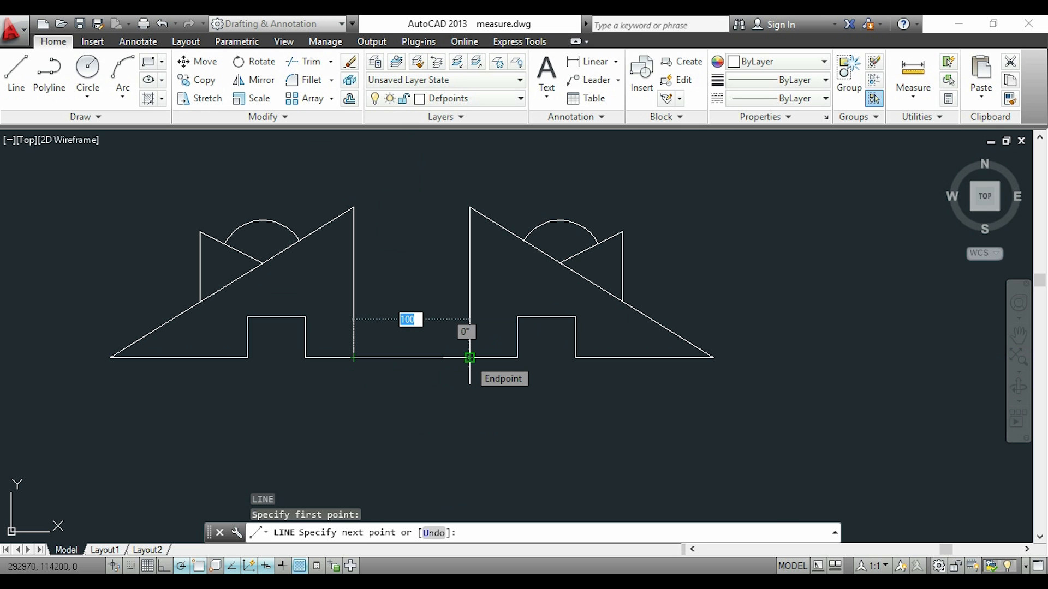
{"action": "key", "text": "Escape"}
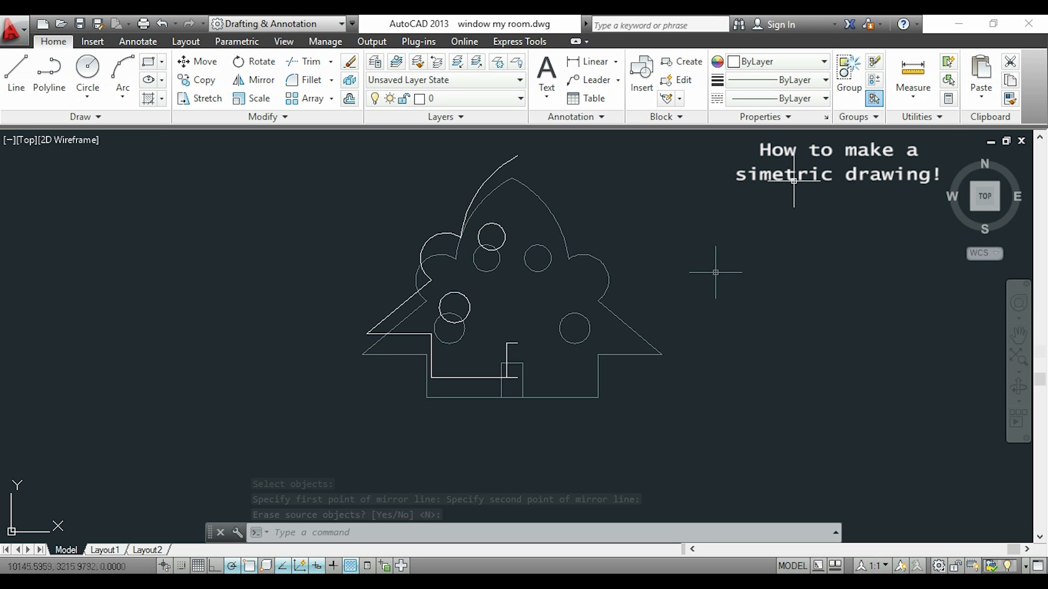
Mirror the half figure about the vertical line through the open ends of the base and door top, keeping the source objects.
{"action": "type", "text": "MI"}
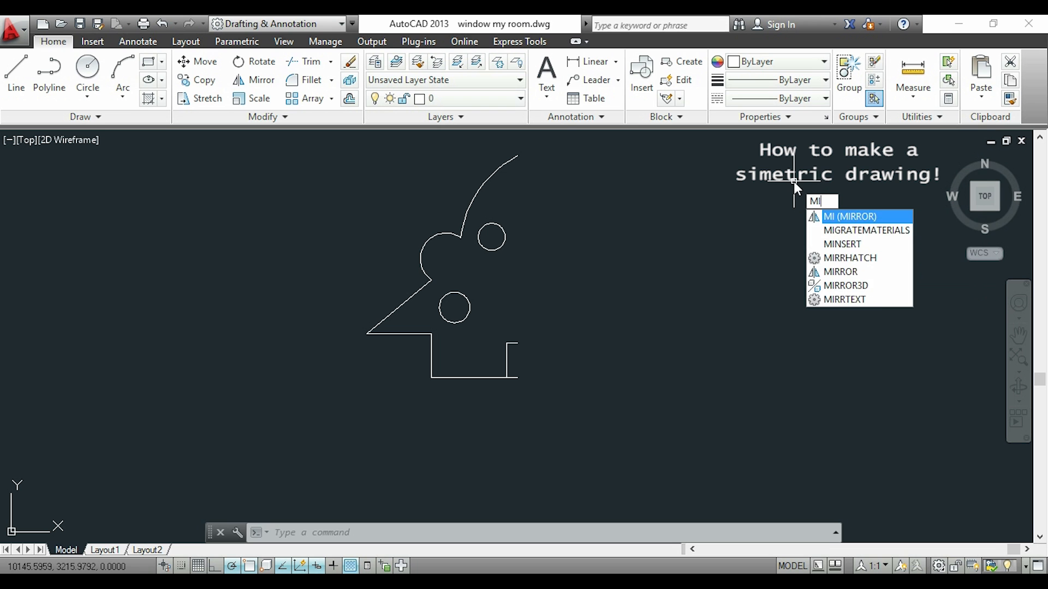
{"action": "key", "text": "Return"}
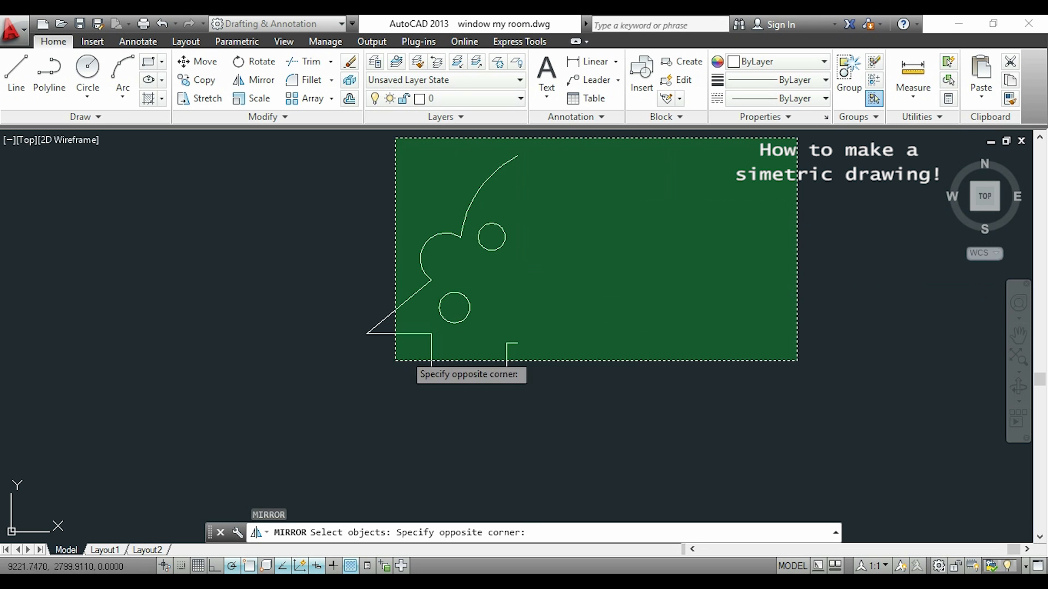
{"action": "left_click", "coordinate": [341, 401]}
{"action": "key", "text": "Return"}
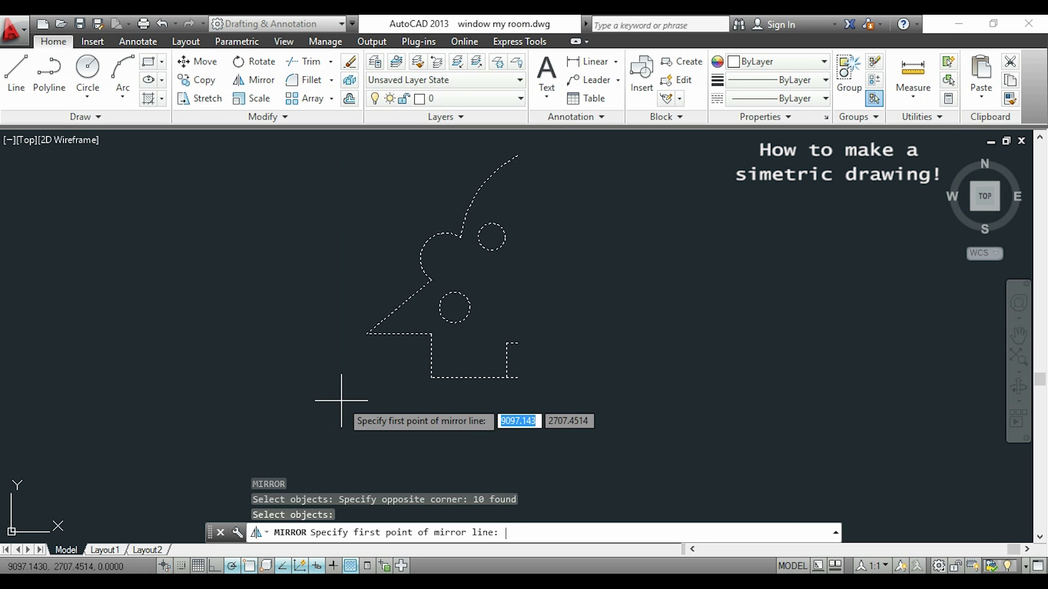
{"action": "scroll", "coordinate": [515, 379], "scroll_direction": "up", "scroll_amount": 4}
{"action": "left_click", "coordinate": [526, 360]}
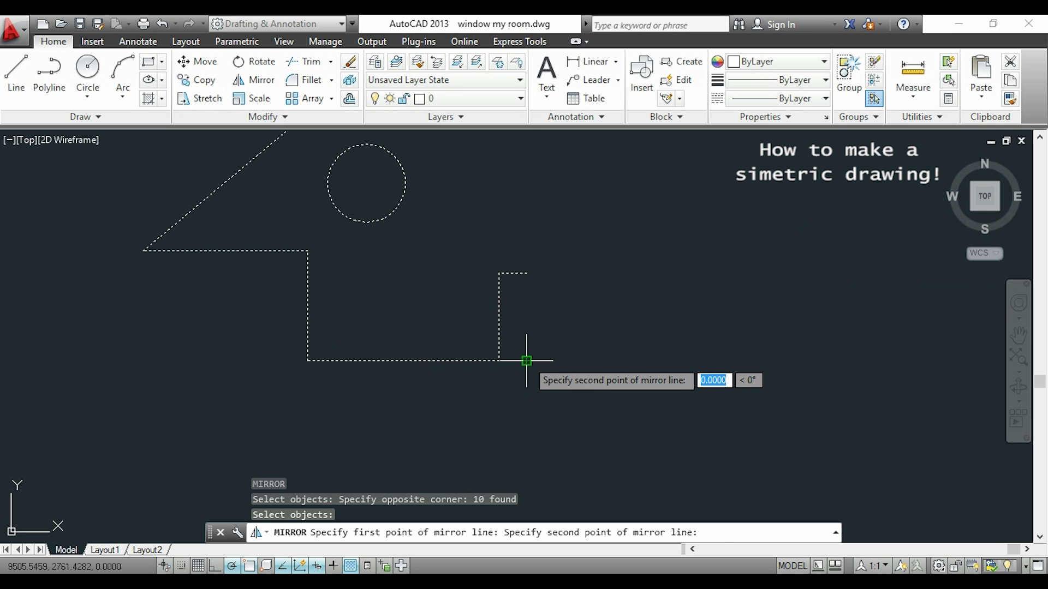
{"action": "left_click", "coordinate": [526, 272]}
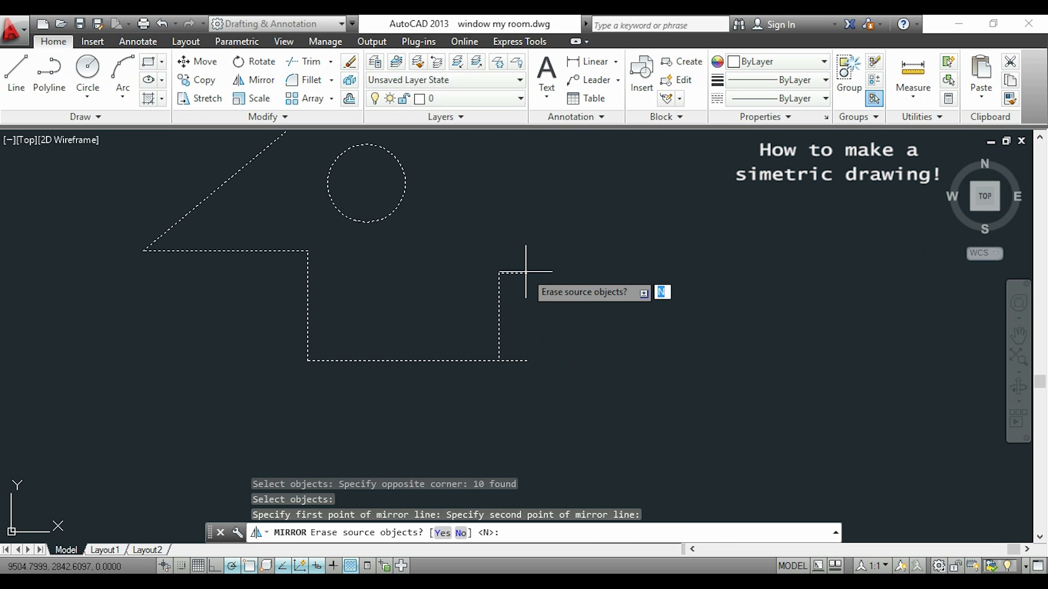
{"action": "key", "text": "Return"}
{"action": "scroll", "coordinate": [533, 256], "scroll_direction": "down", "scroll_amount": 4}
{"action": "middle_click_drag", "start_coordinate": [533, 234], "coordinate": [524, 327]}
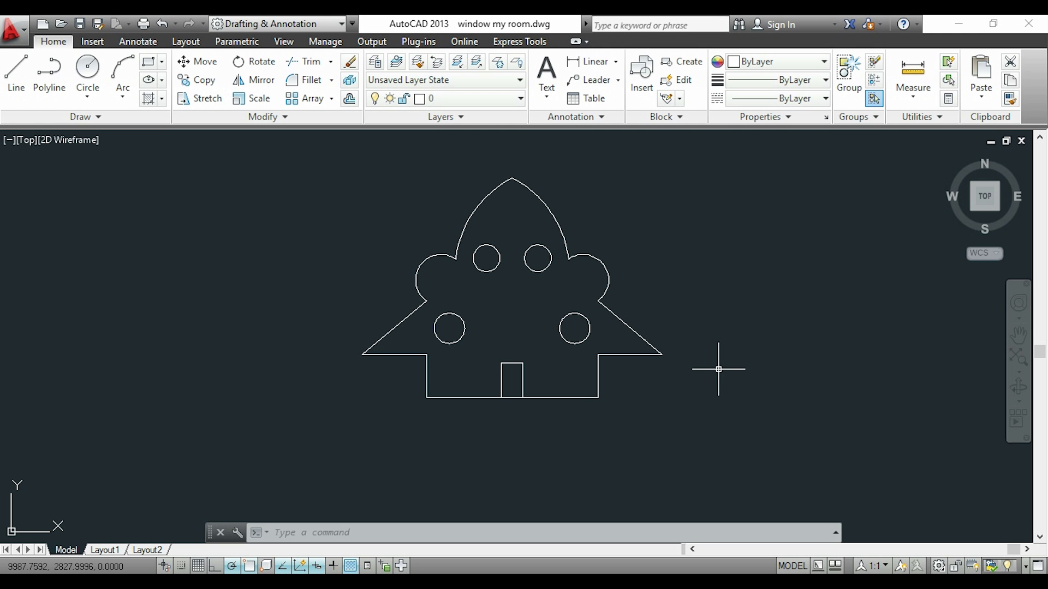
Mirror the complete symmetric figure downward about its horizontal base line, keeping the source objects.
{"action": "type", "text": "mi"}
{"action": "key", "text": "Return"}
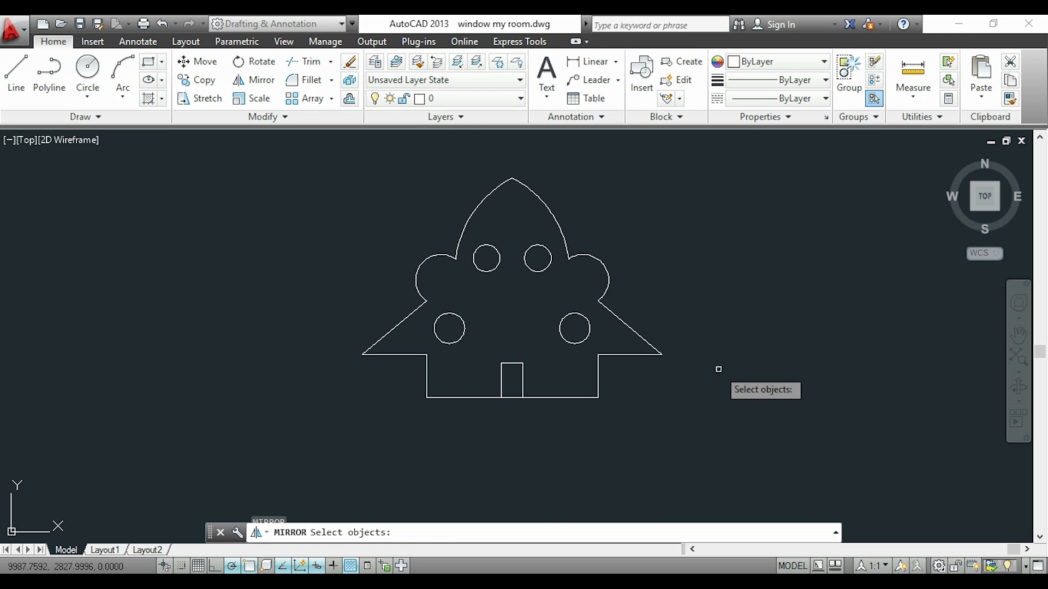
{"action": "left_click", "coordinate": [735, 424]}
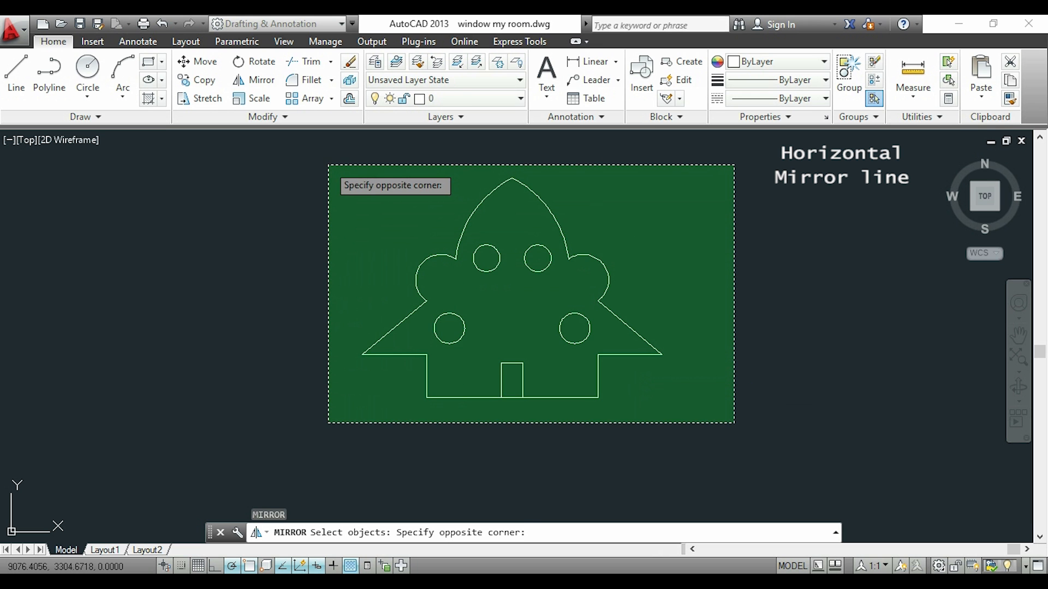
{"action": "left_click", "coordinate": [328, 164]}
{"action": "key", "text": "Return"}
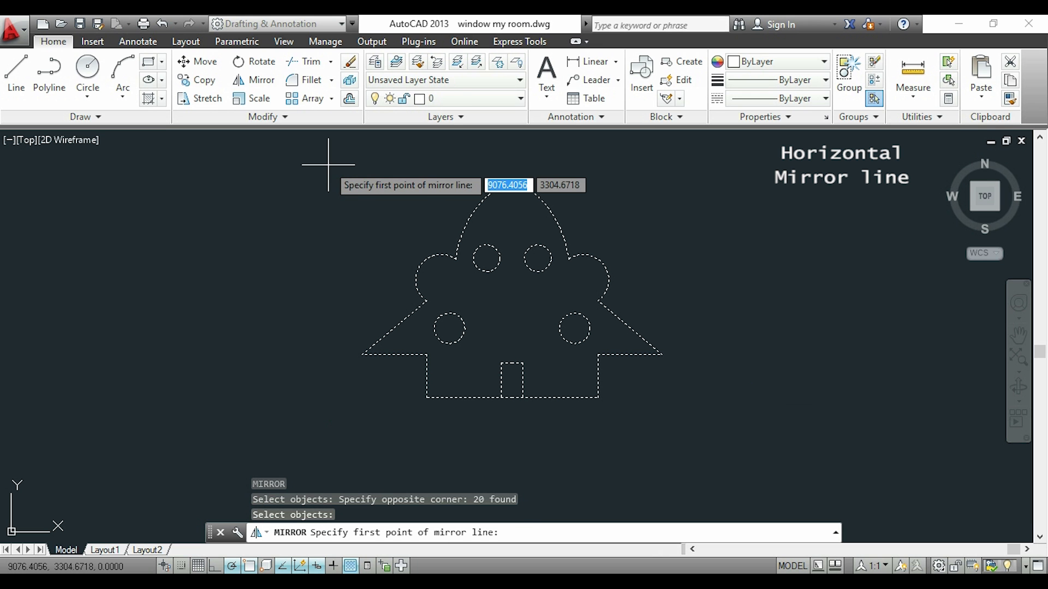
{"action": "left_click", "coordinate": [599, 398]}
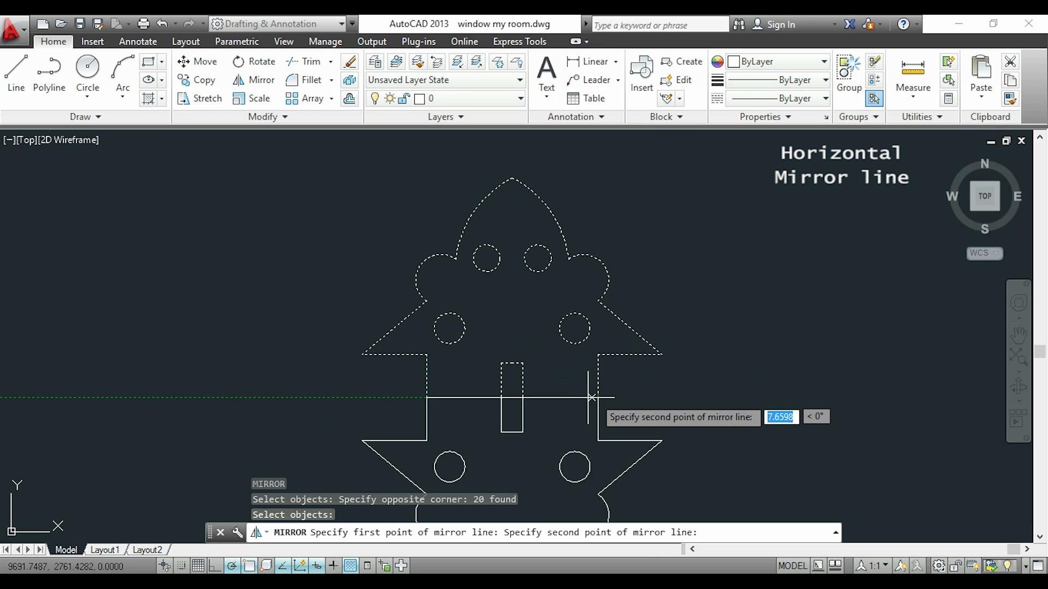
{"action": "left_click", "coordinate": [426, 398]}
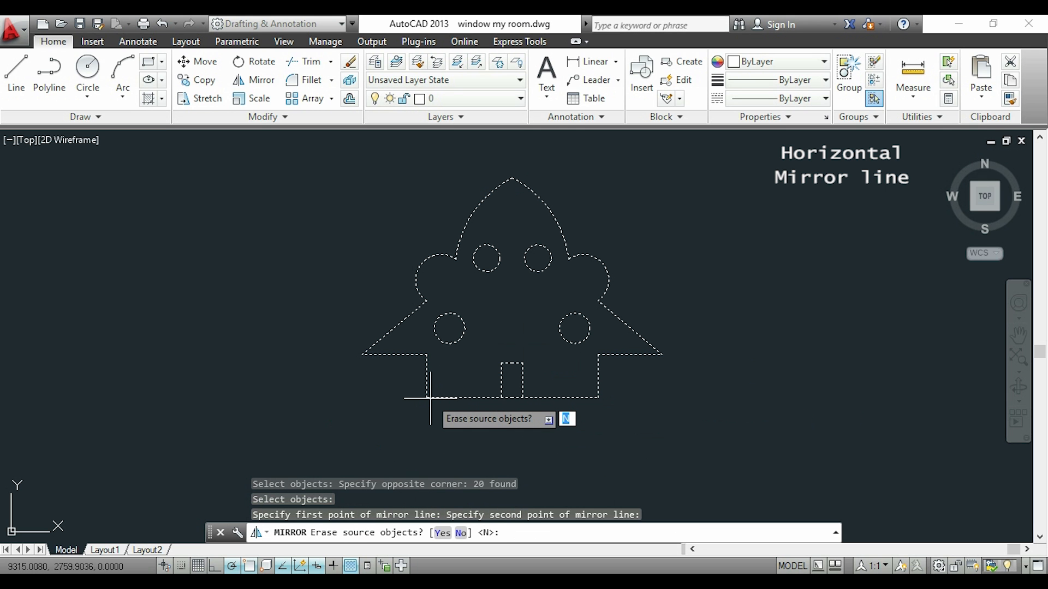
{"action": "key", "text": "Return"}
{"action": "middle_click_drag", "start_coordinate": [386, 378], "coordinate": [397, 297]}
{"action": "scroll", "coordinate": [397, 297], "scroll_direction": "down", "scroll_amount": 2}
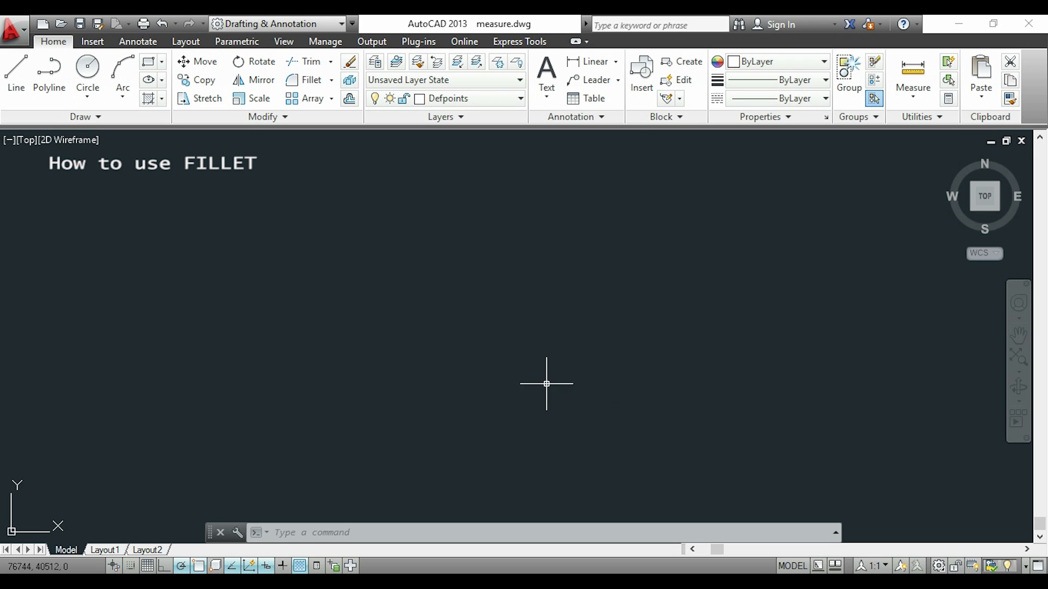
Draw a rectangle 100 wide and 50 high from individual lines, ending back at its lower-left starting corner.
{"action": "type", "text": "l"}
{"action": "key", "text": "Return"}
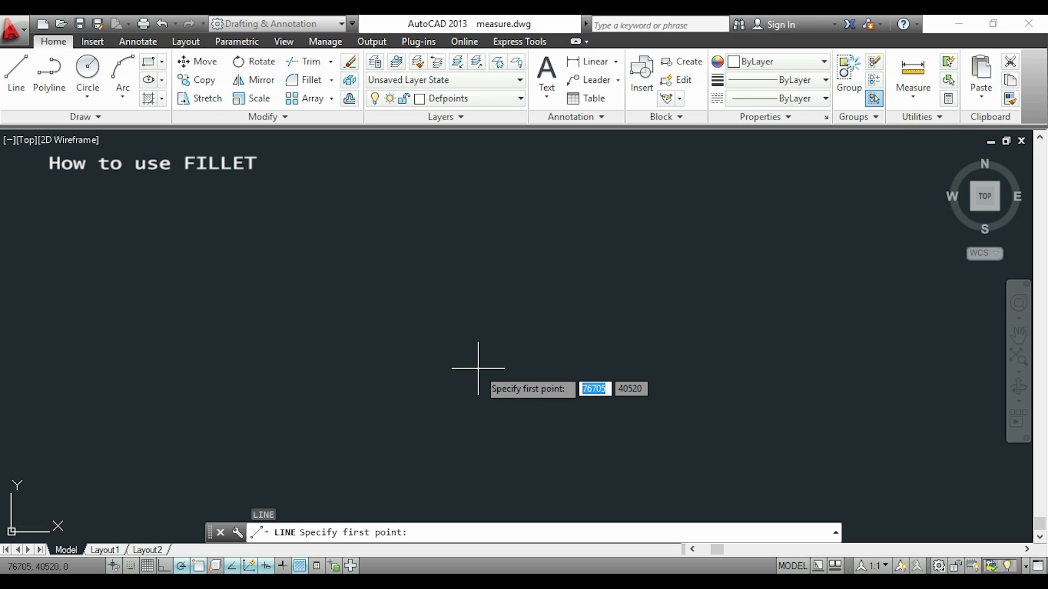
{"action": "left_click", "coordinate": [360, 361]}
{"action": "type", "text": "100"}
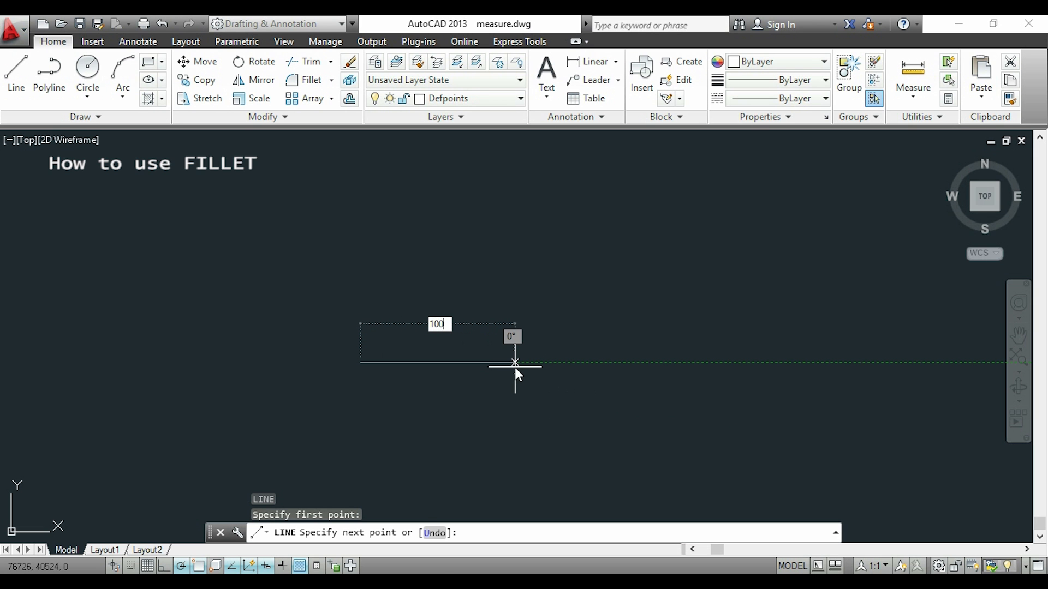
{"action": "key", "text": "Return"}
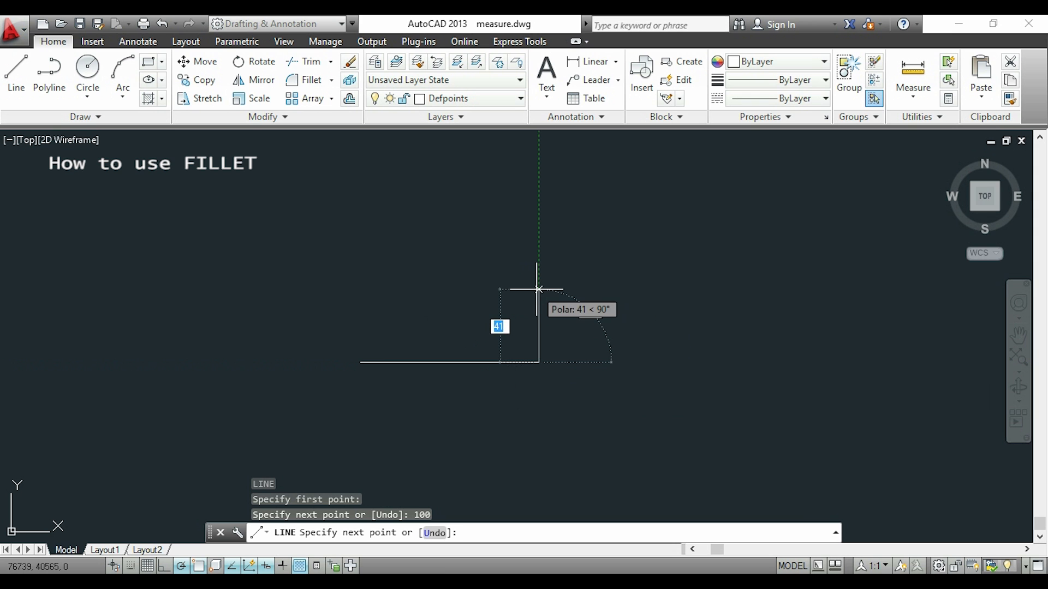
{"action": "type", "text": "50"}
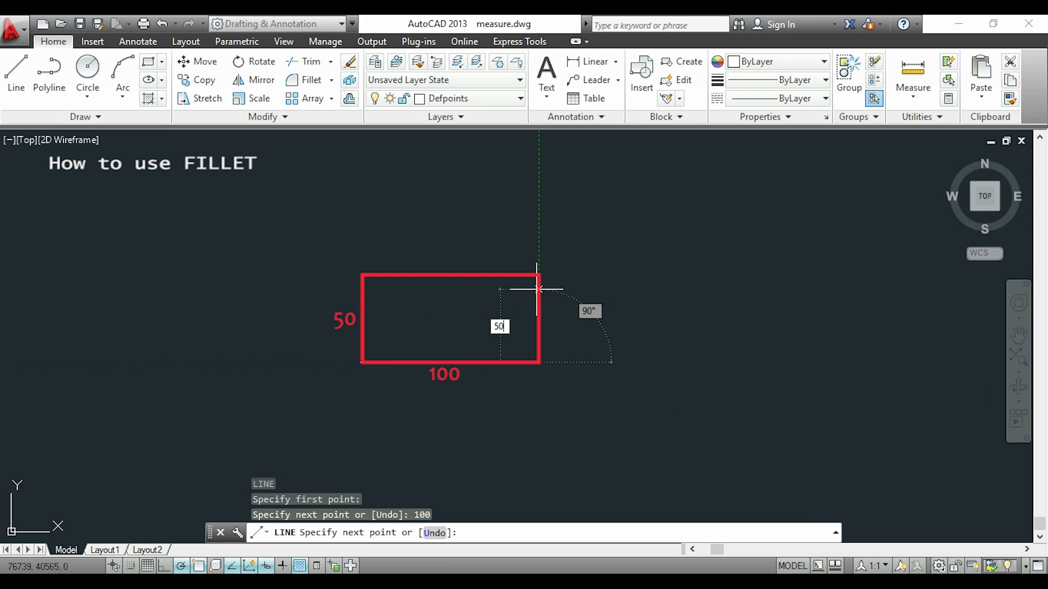
{"action": "key", "text": "Return"}
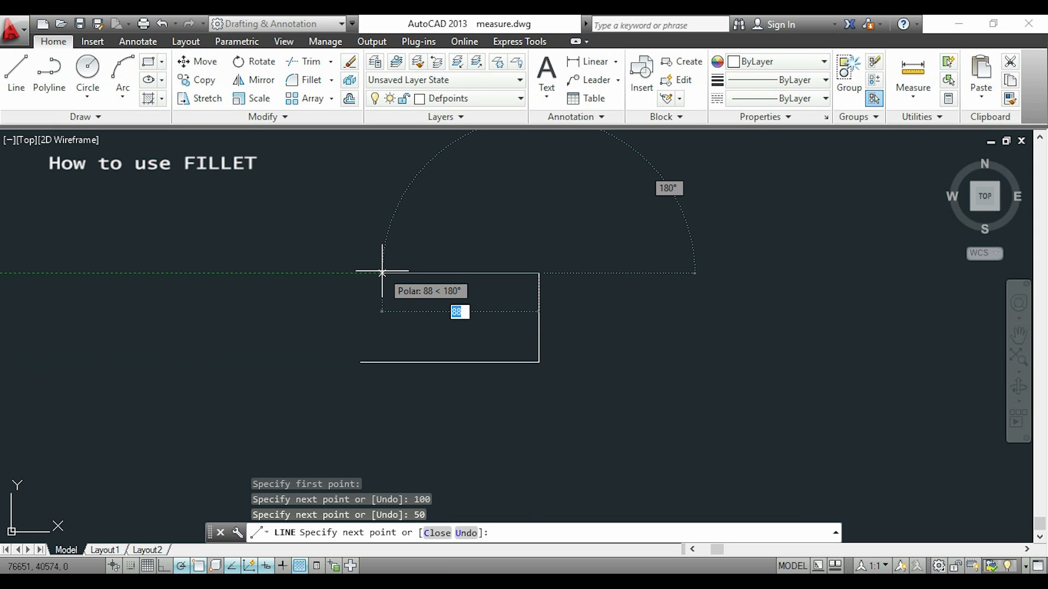
{"action": "type", "text": "100"}
{"action": "key", "text": "Return"}
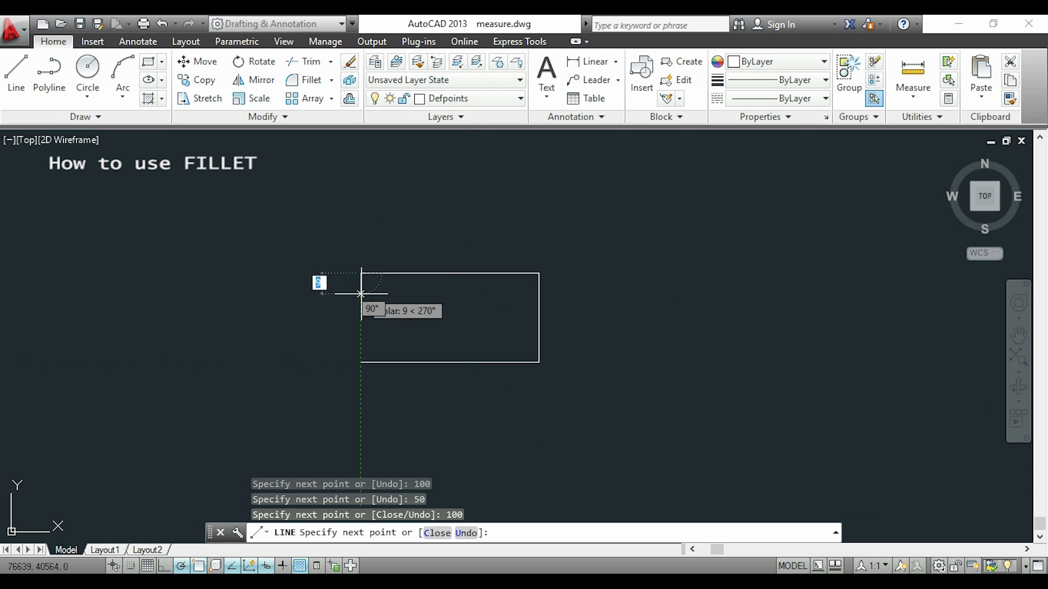
{"action": "left_click", "coordinate": [360, 362]}
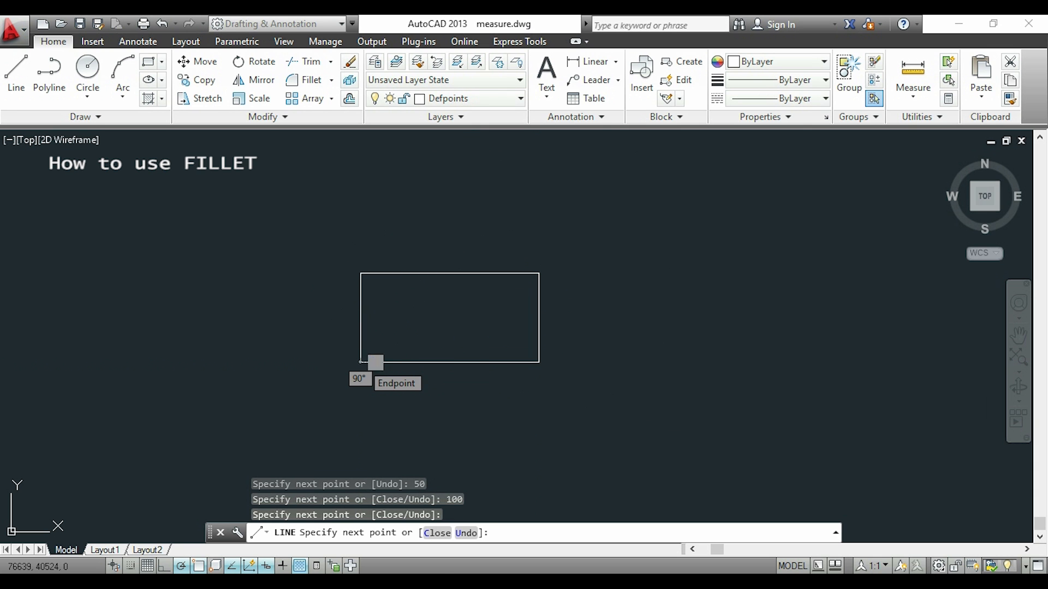
{"action": "key", "text": "Escape"}
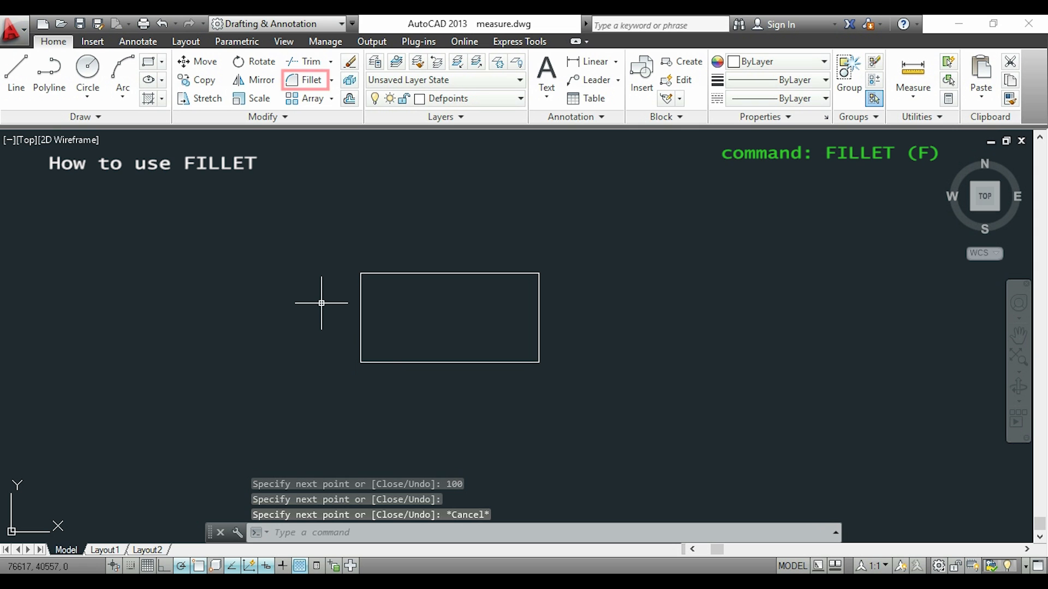
Try to fillet the rectangle's upper-left corner between its left and top sides without setting a fillet radius.
{"action": "left_click", "coordinate": [306, 79]}
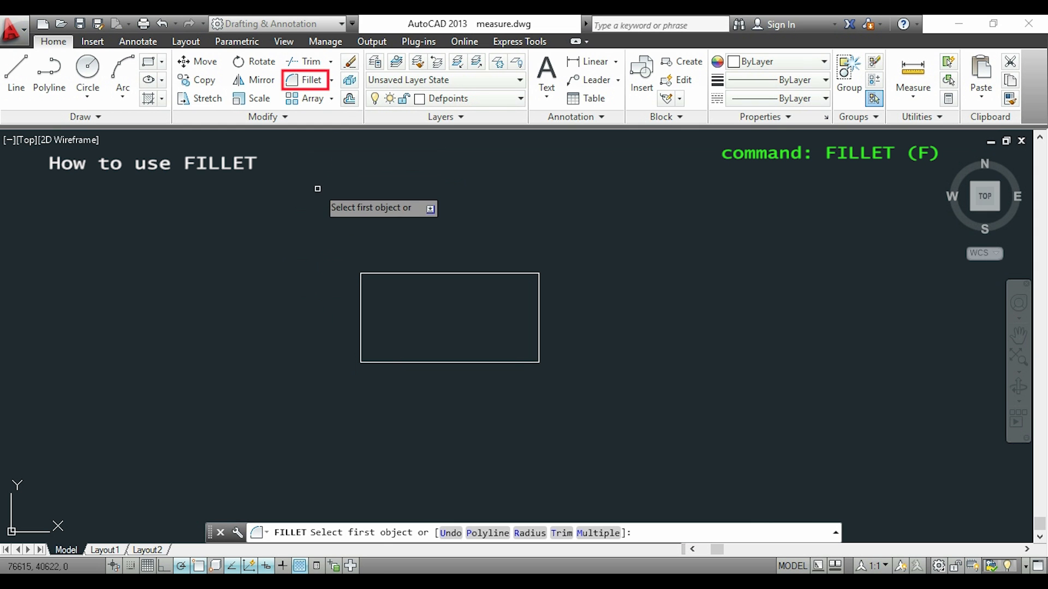
{"action": "left_click", "coordinate": [358, 290]}
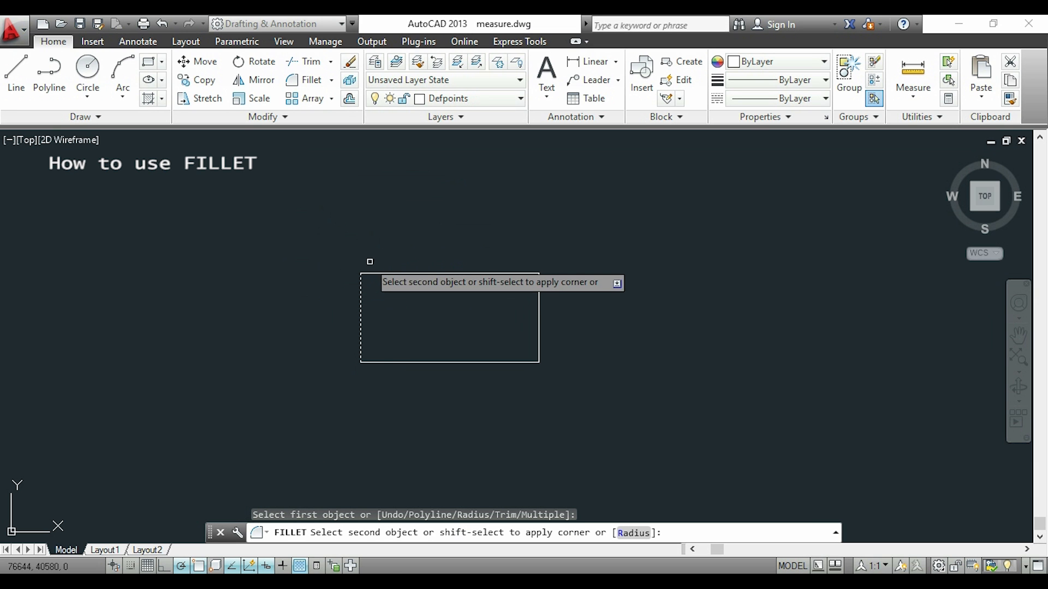
{"action": "left_click", "coordinate": [377, 273]}
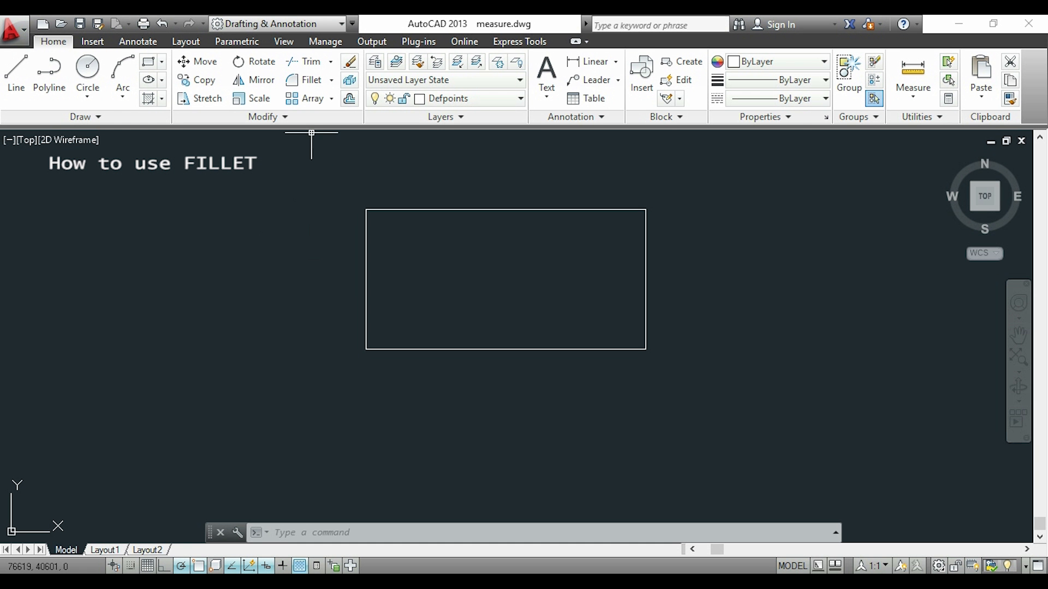
Fillet the rectangle's upper-left corner between its left and top sides with a radius of 10.
{"action": "left_click", "coordinate": [313, 83]}
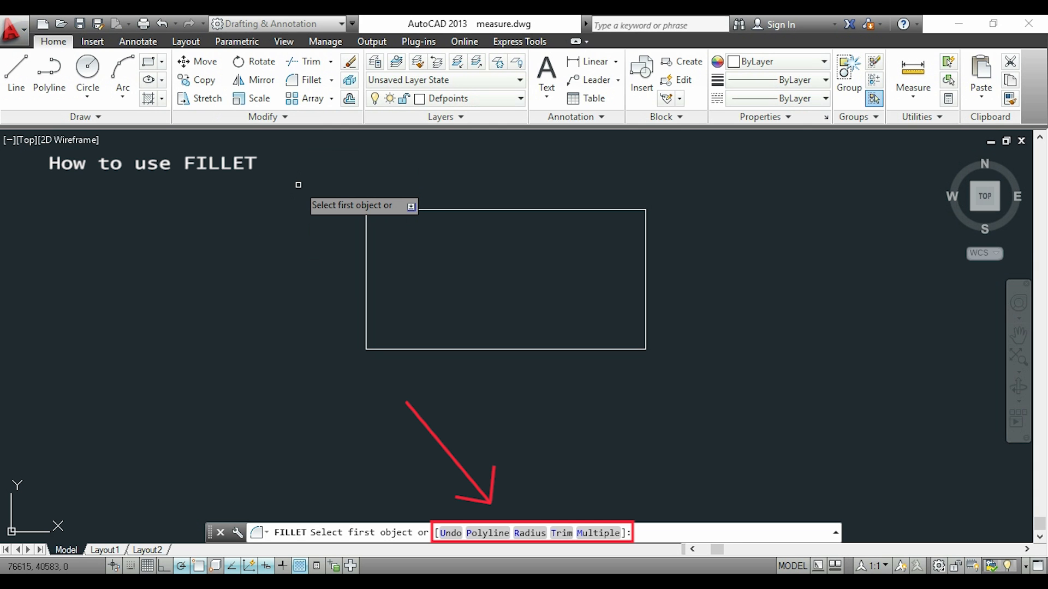
{"action": "type", "text": "r"}
{"action": "key", "text": "Return"}
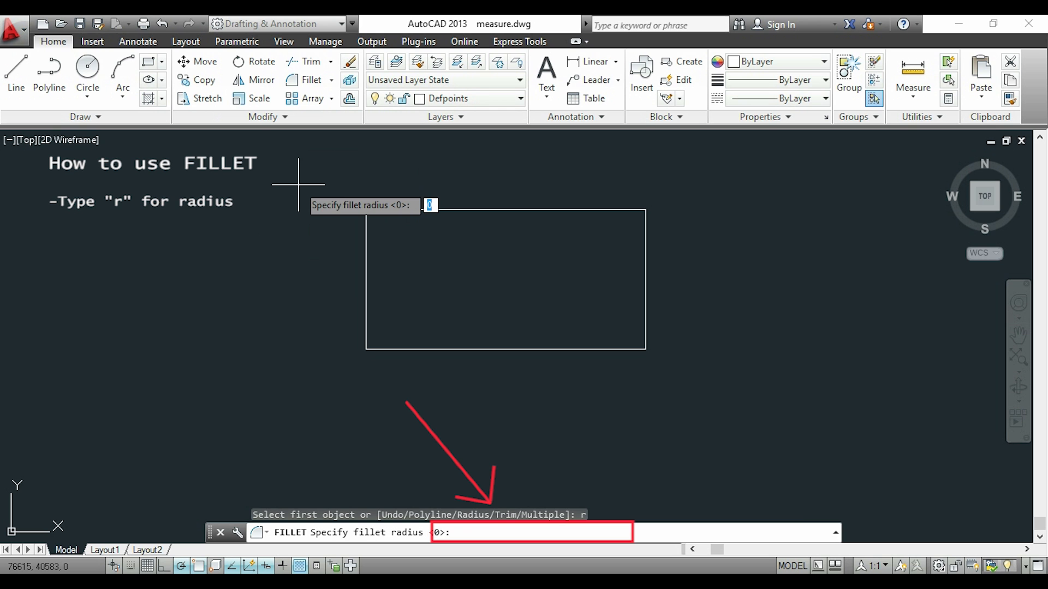
{"action": "type", "text": "10"}
{"action": "key", "text": "Return"}
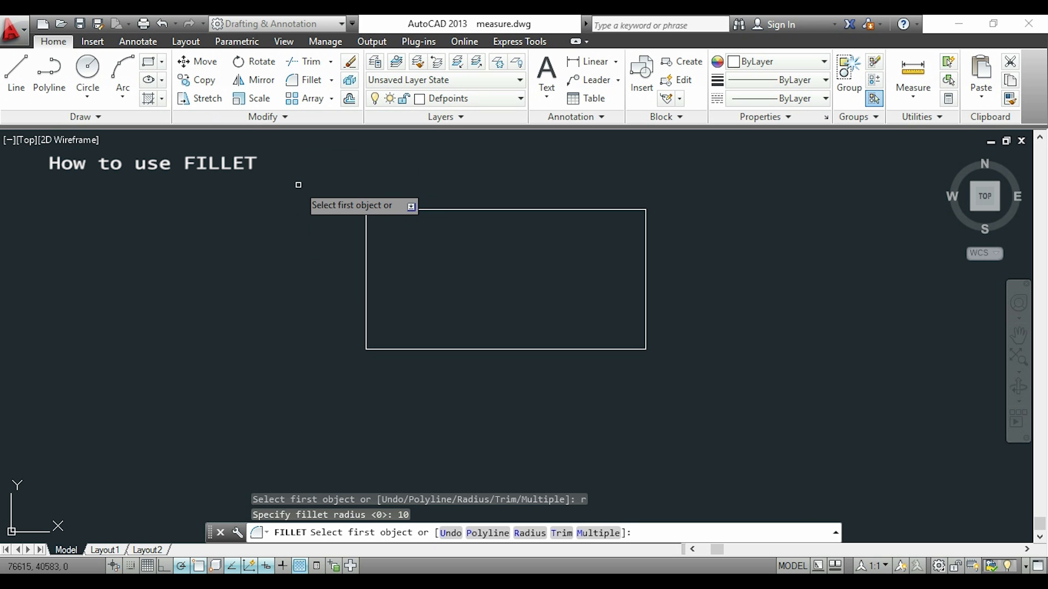
{"action": "left_click", "coordinate": [367, 231]}
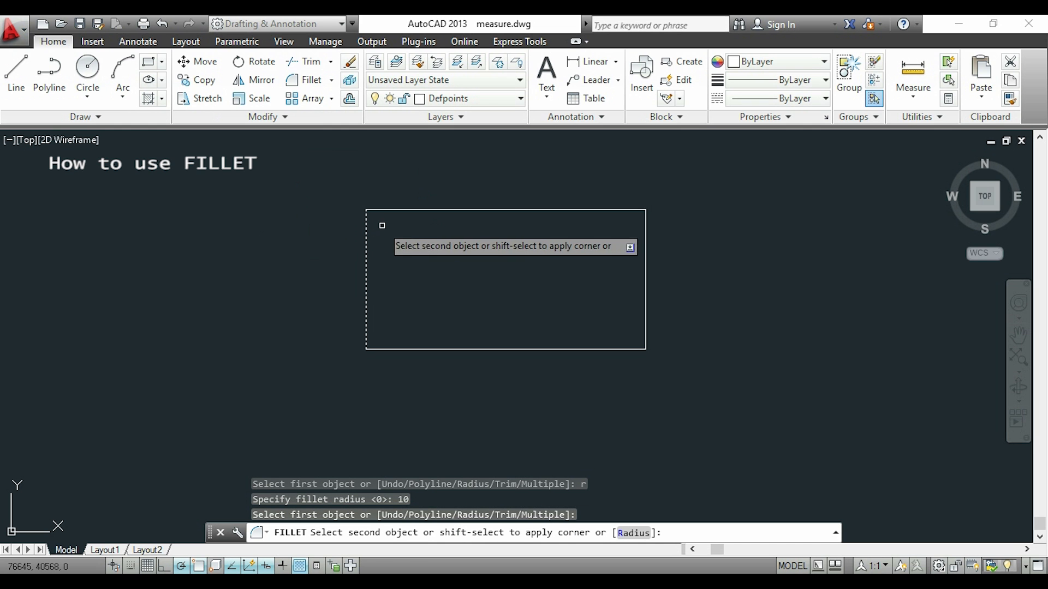
{"action": "left_click", "coordinate": [402, 210]}
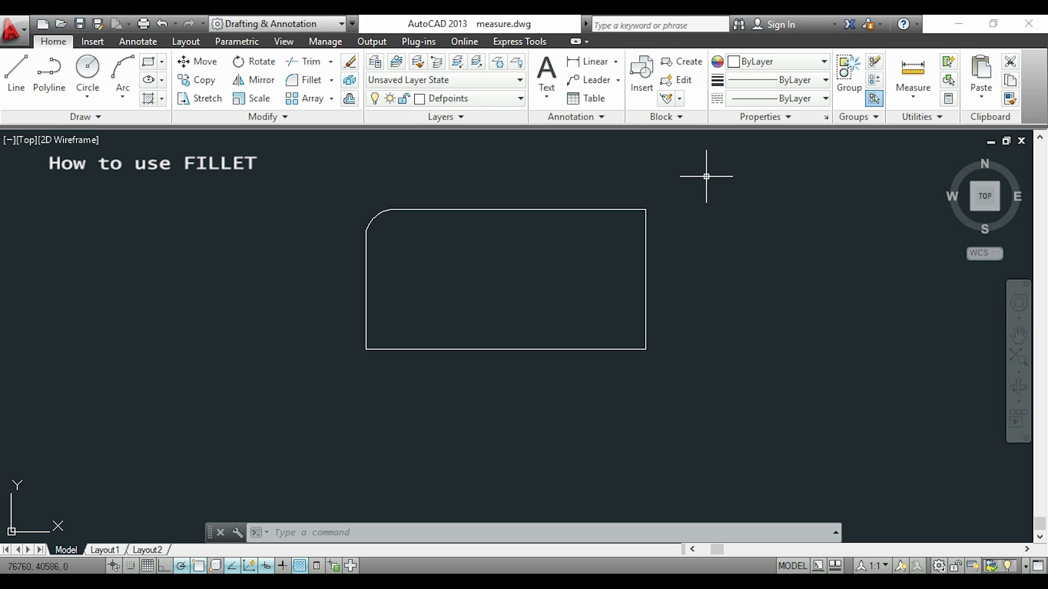
Fillet the rectangle's upper-right corner between its top and right sides with the same radius of 10.
{"action": "key", "text": "Return"}
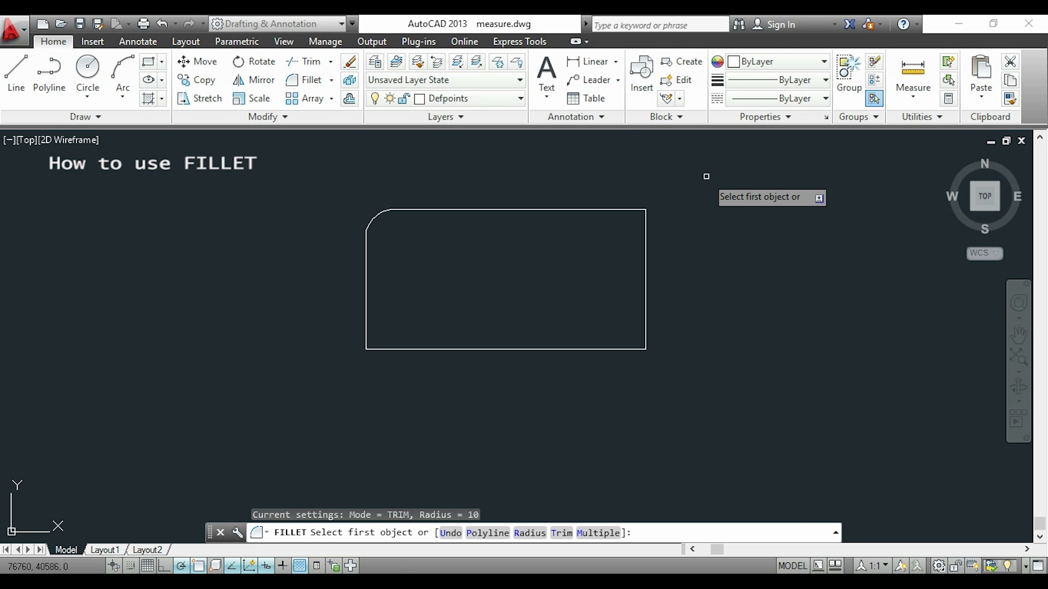
{"action": "left_click", "coordinate": [628, 210]}
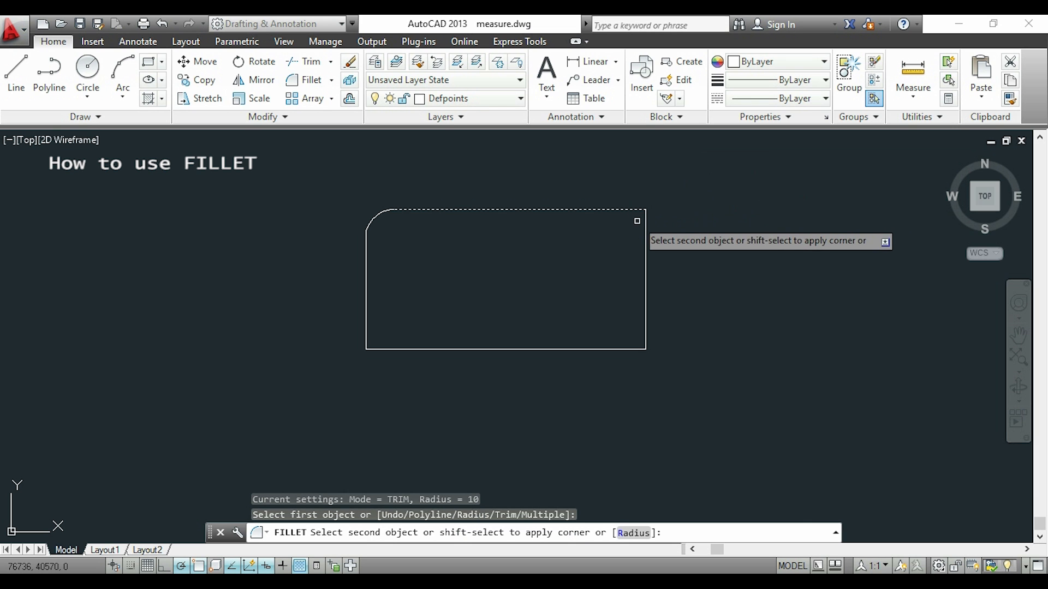
{"action": "left_click", "coordinate": [646, 227]}
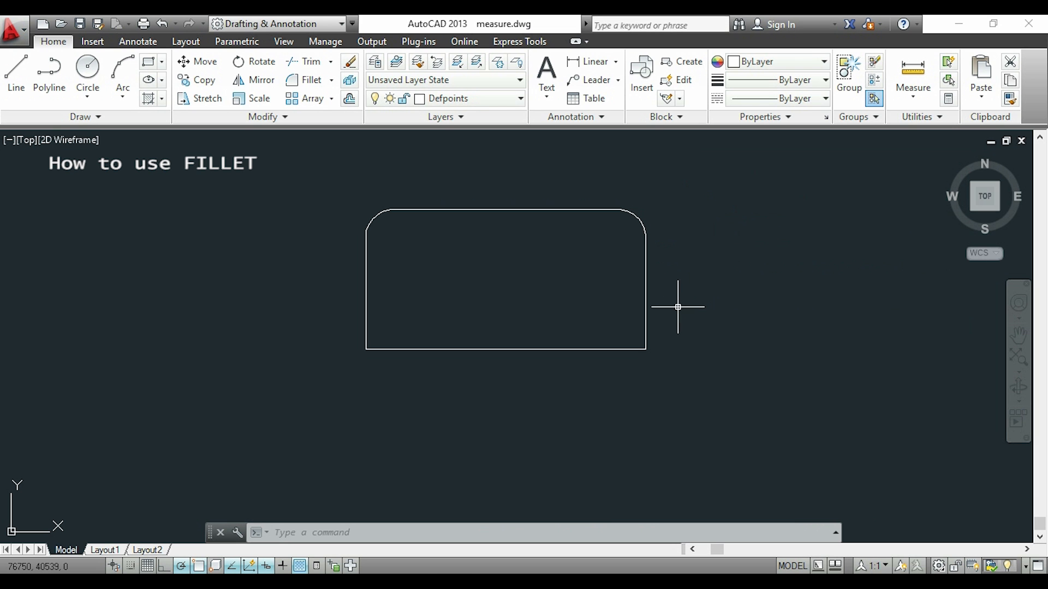
Fillet the rectangle's lower-right corner between its right and bottom sides with a radius of 20.
{"action": "key", "text": "Return"}
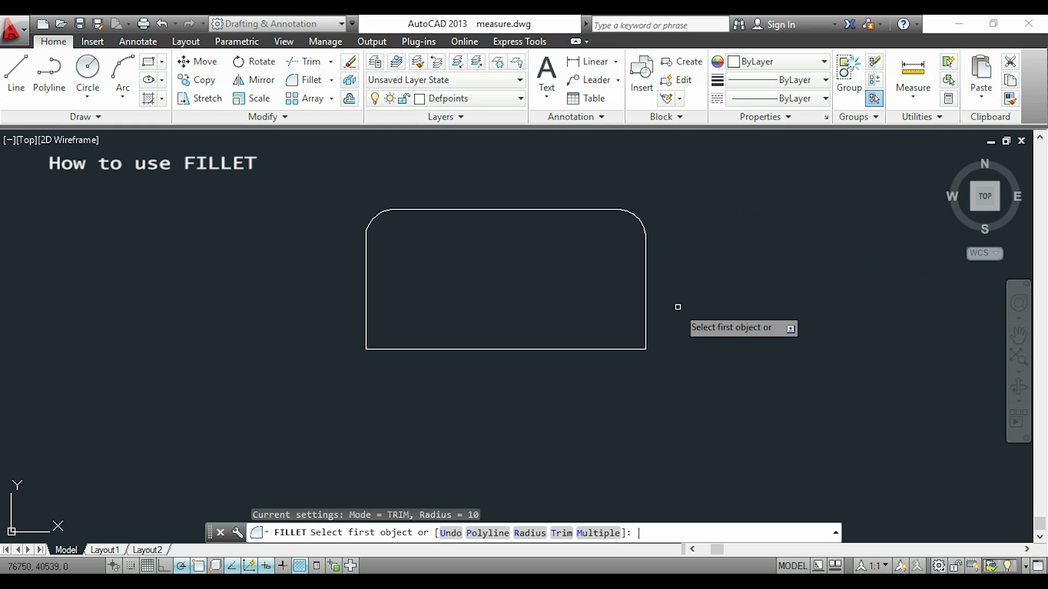
{"action": "type", "text": "r"}
{"action": "key", "text": "Return"}
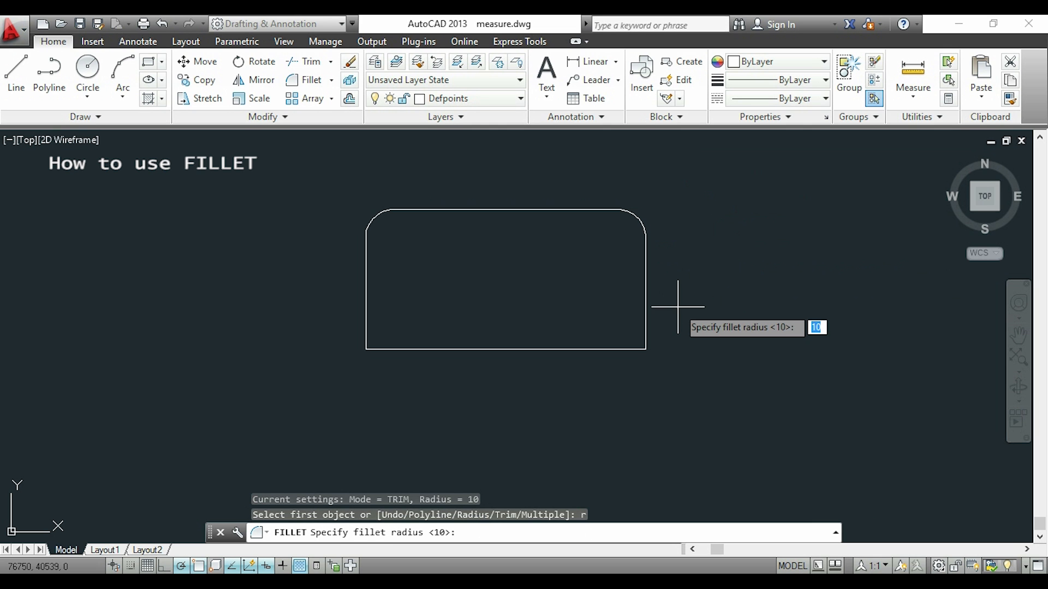
{"action": "type", "text": "20"}
{"action": "key", "text": "Return"}
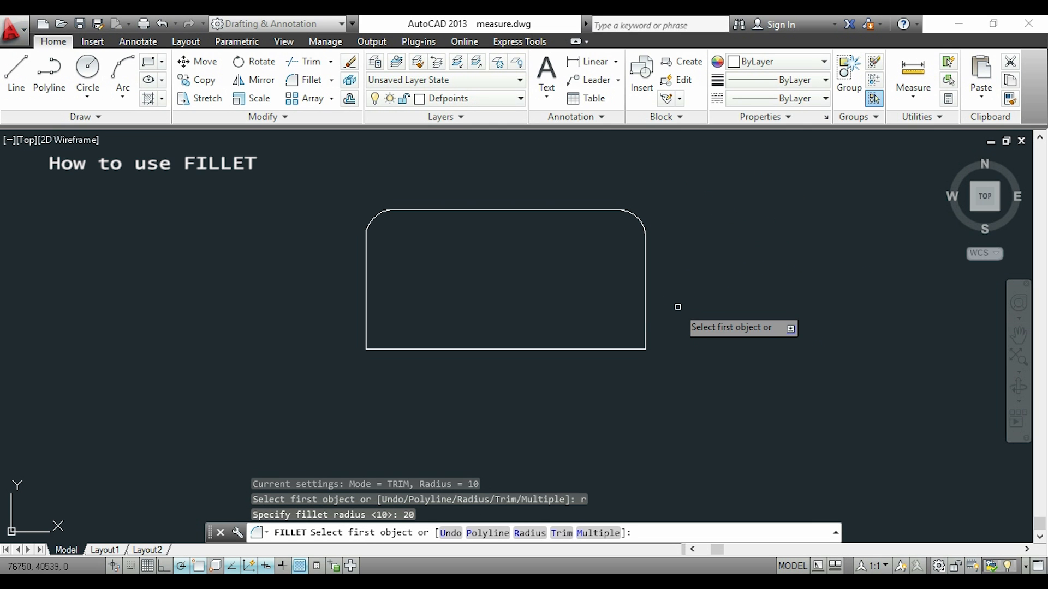
{"action": "left_click", "coordinate": [645, 320]}
{"action": "left_click", "coordinate": [582, 348]}
Draw a rectangle 100 wide and 50 high as one polyline, ending by snapping to its lower-left start point.
{"action": "type", "text": "pl"}
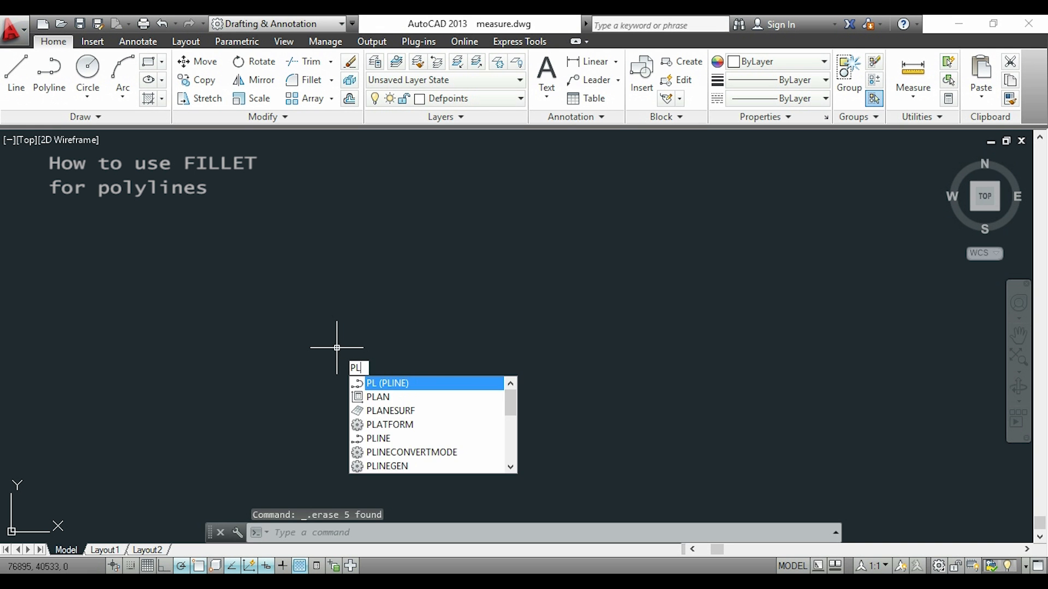
{"action": "key", "text": "Return"}
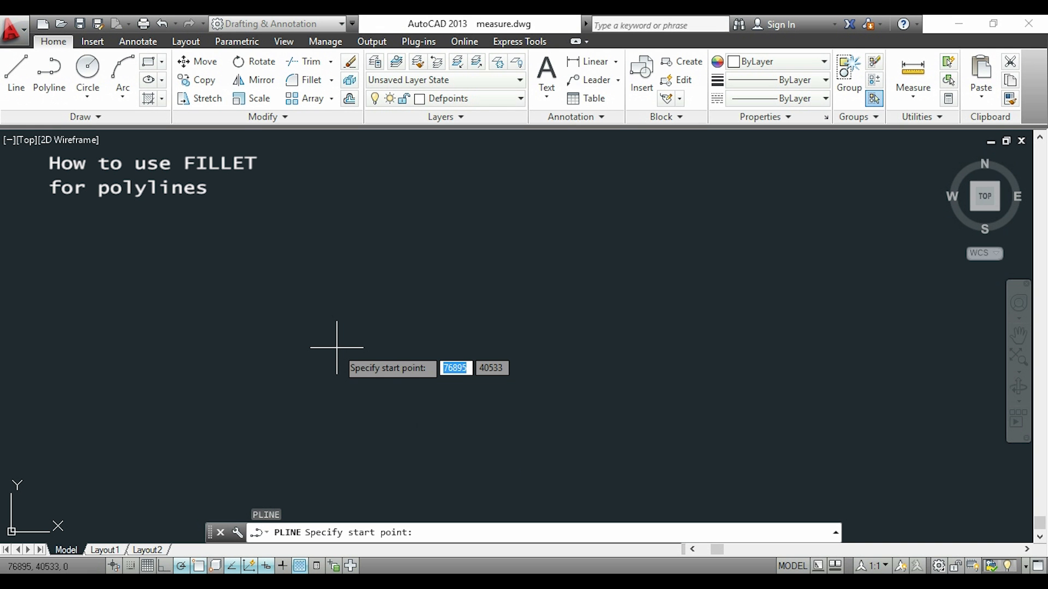
{"action": "left_click", "coordinate": [263, 343]}
{"action": "type", "text": "100"}
{"action": "key", "text": "Return"}
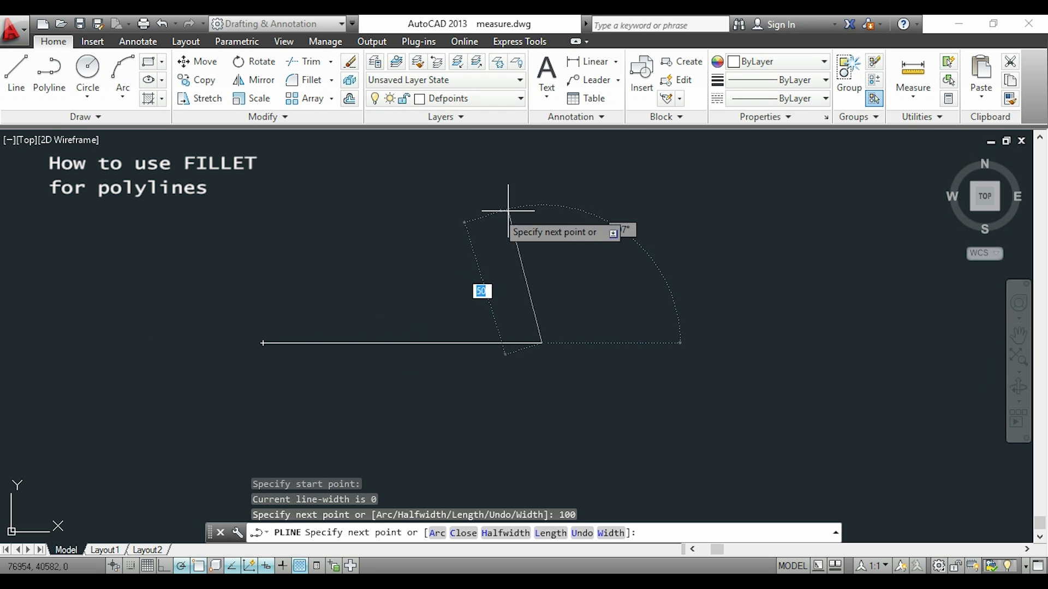
{"action": "type", "text": "50"}
{"action": "key", "text": "Return"}
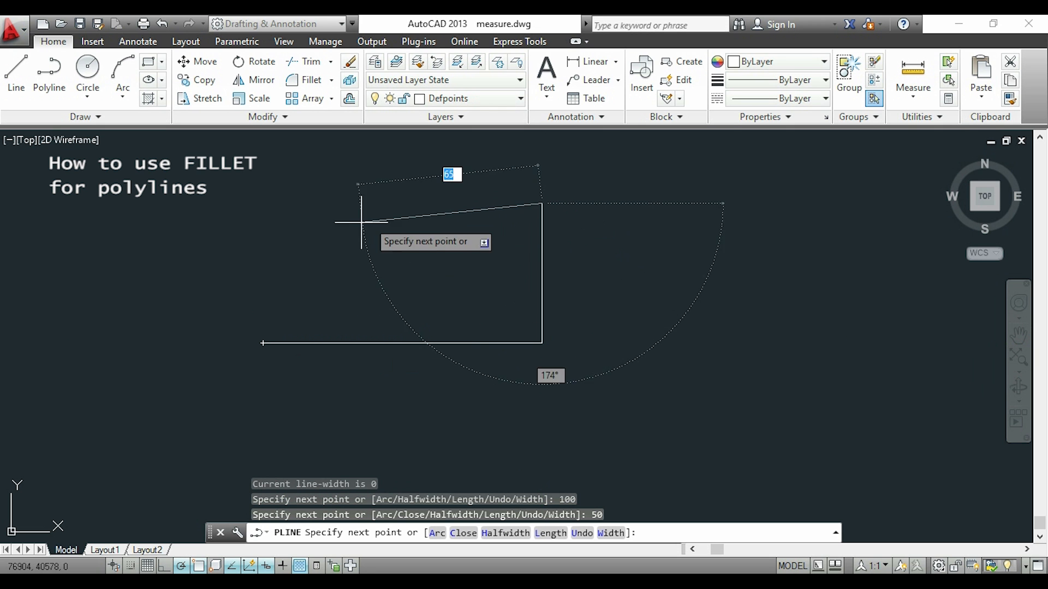
{"action": "type", "text": "100"}
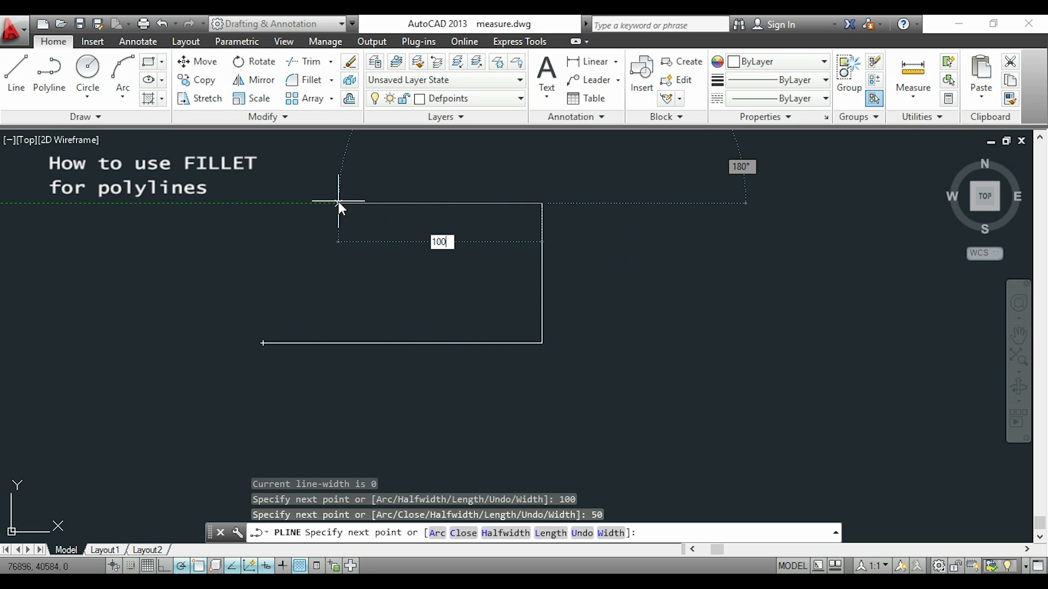
{"action": "key", "text": "Return"}
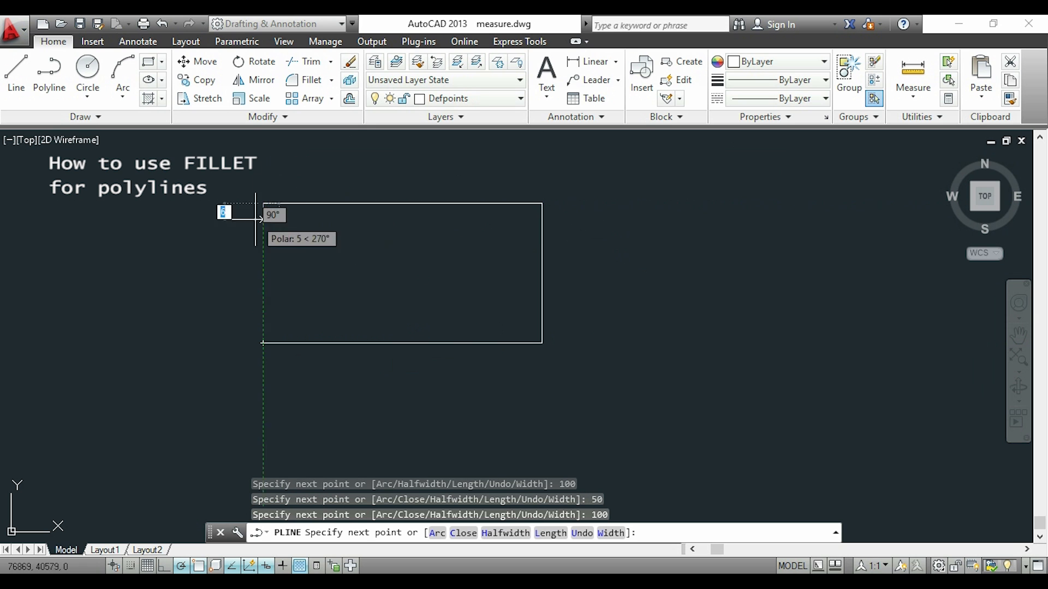
{"action": "left_click", "coordinate": [262, 343]}
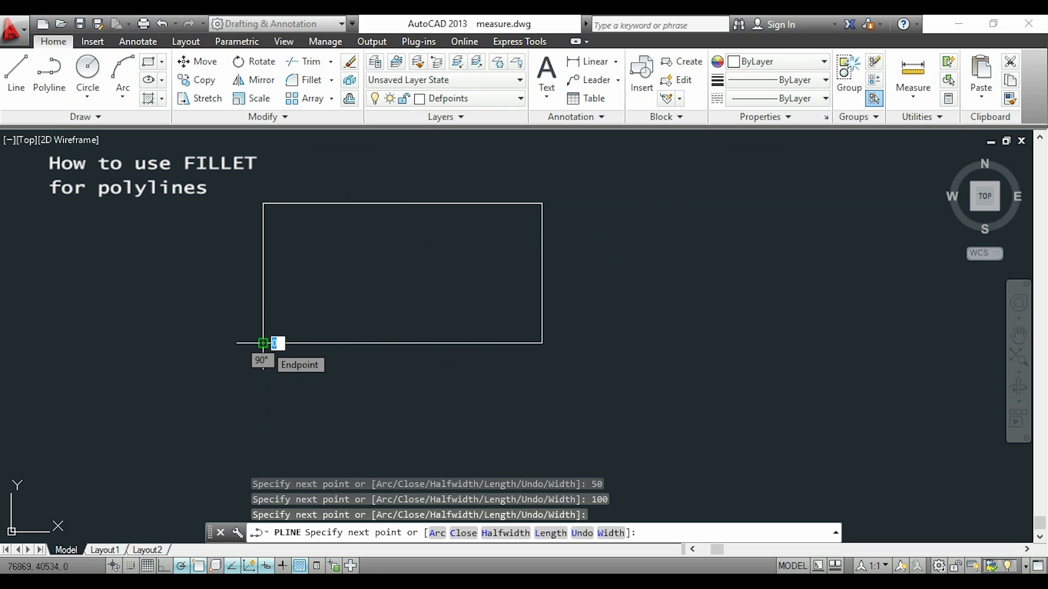
{"action": "key", "text": "Escape"}
Fillet the corners of the polyline rectangle all at once using the Fillet command's Polyline option at radius 20.
{"action": "type", "text": "F"}
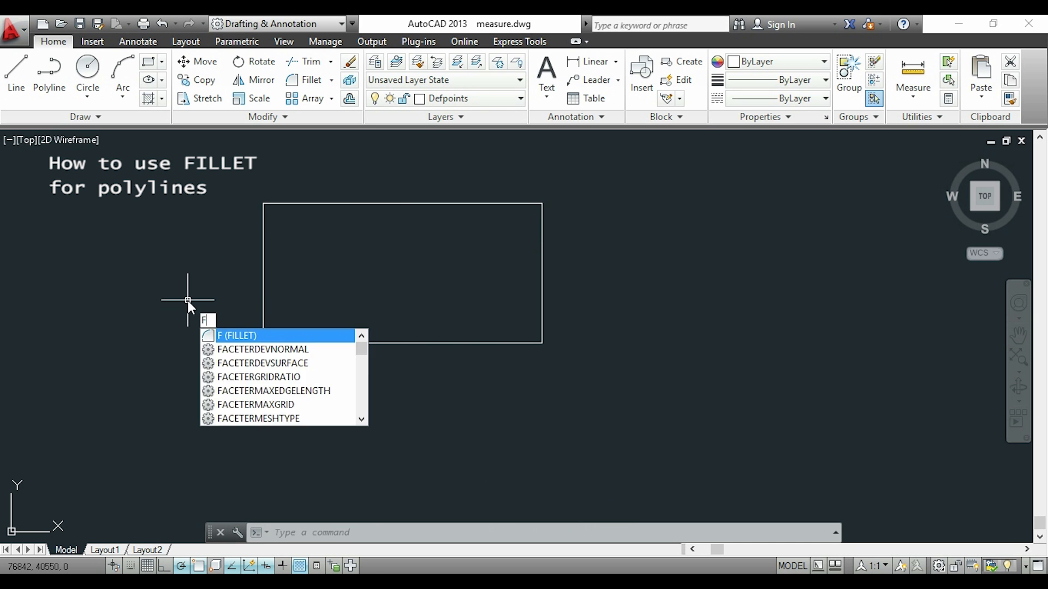
{"action": "key", "text": "Return"}
{"action": "type", "text": "p"}
{"action": "key", "text": "Return"}
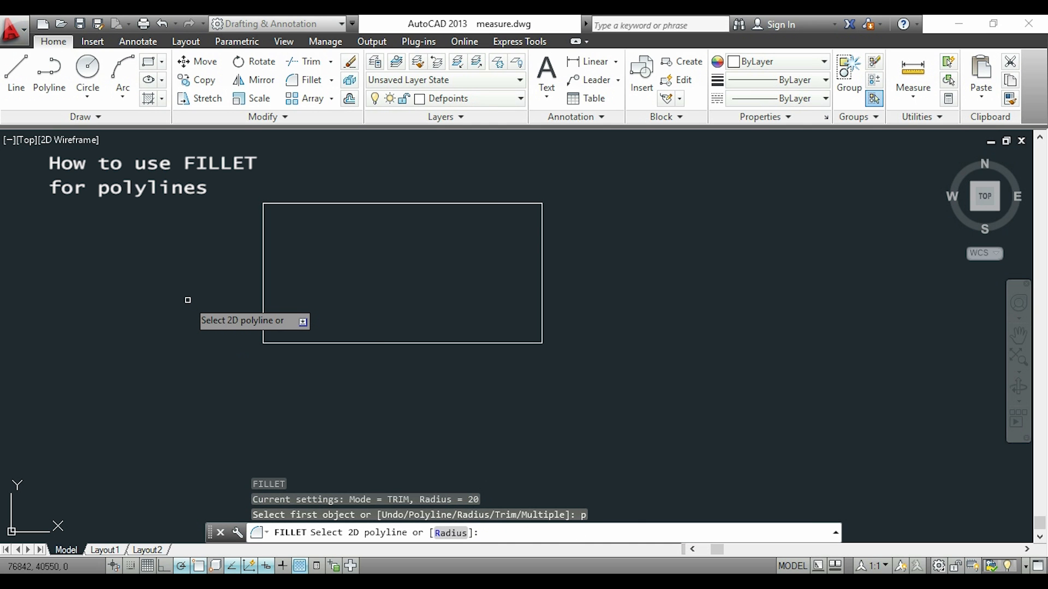
{"action": "type", "text": "10"}
{"action": "key", "text": "Return"}
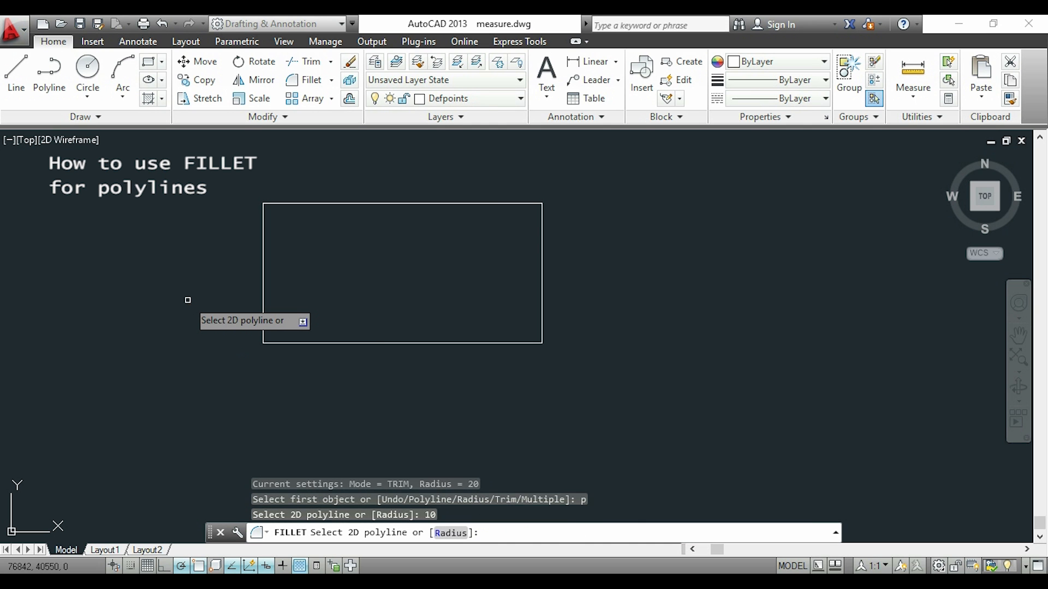
{"action": "left_click", "coordinate": [418, 203]}
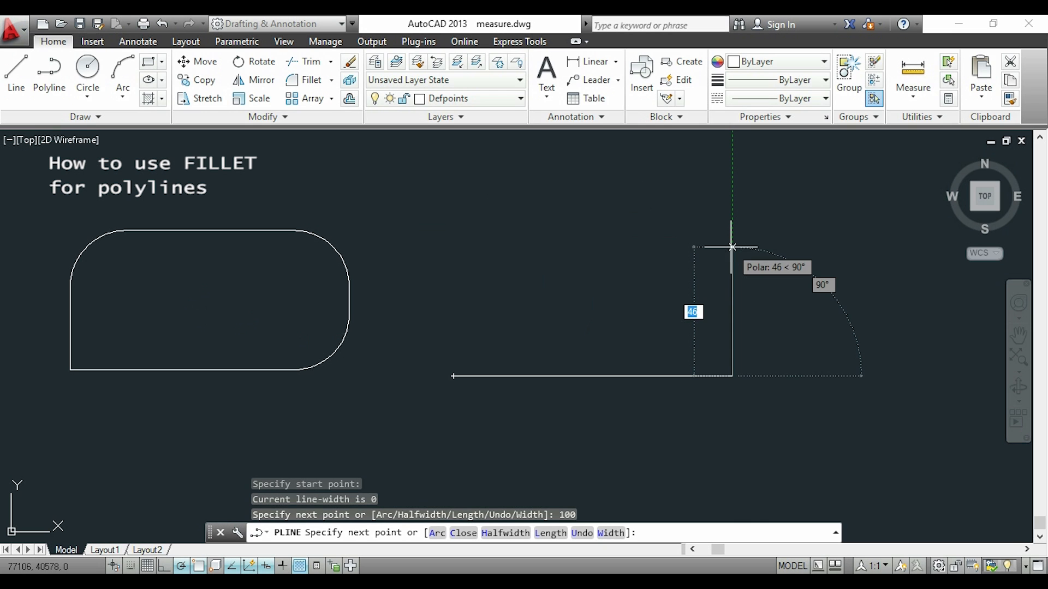
Draw a second polyline rectangle 100 wide and 50 high, finishing the last side with the Close option.
{"action": "type", "text": "50"}
{"action": "key", "text": "Return"}
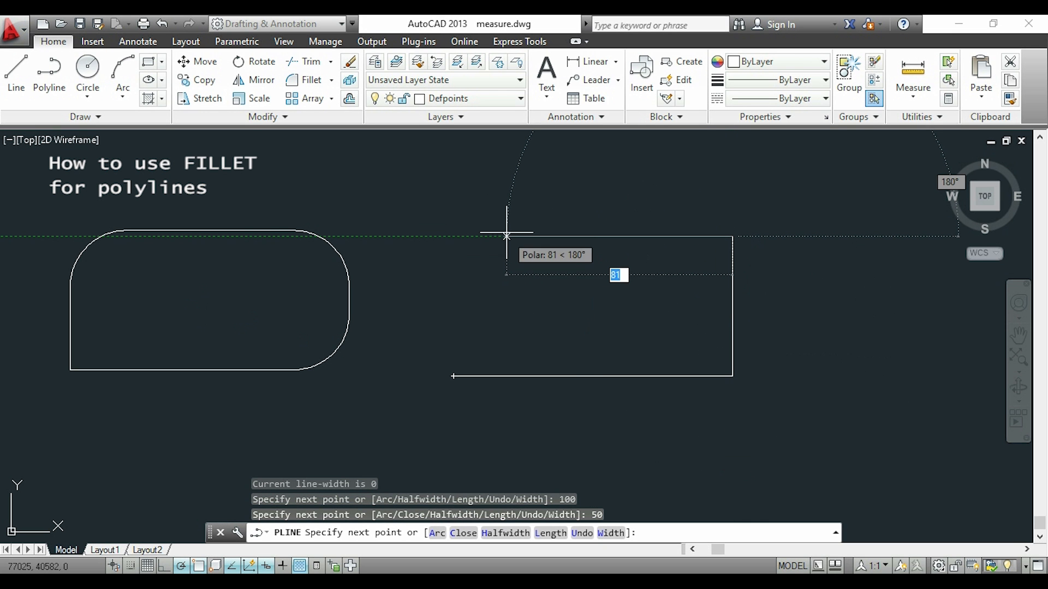
{"action": "type", "text": "100"}
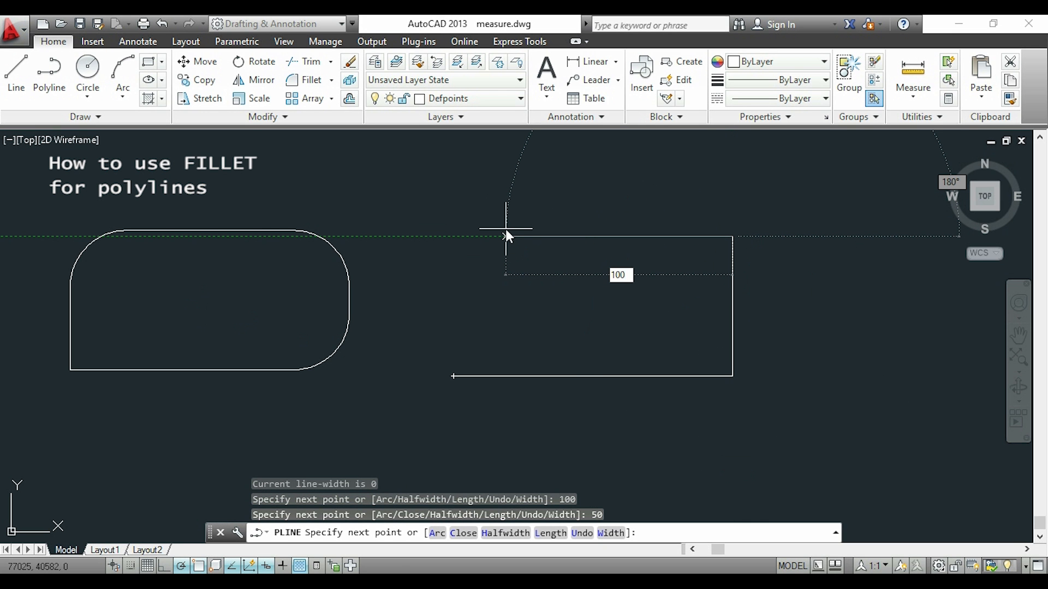
{"action": "key", "text": "Return"}
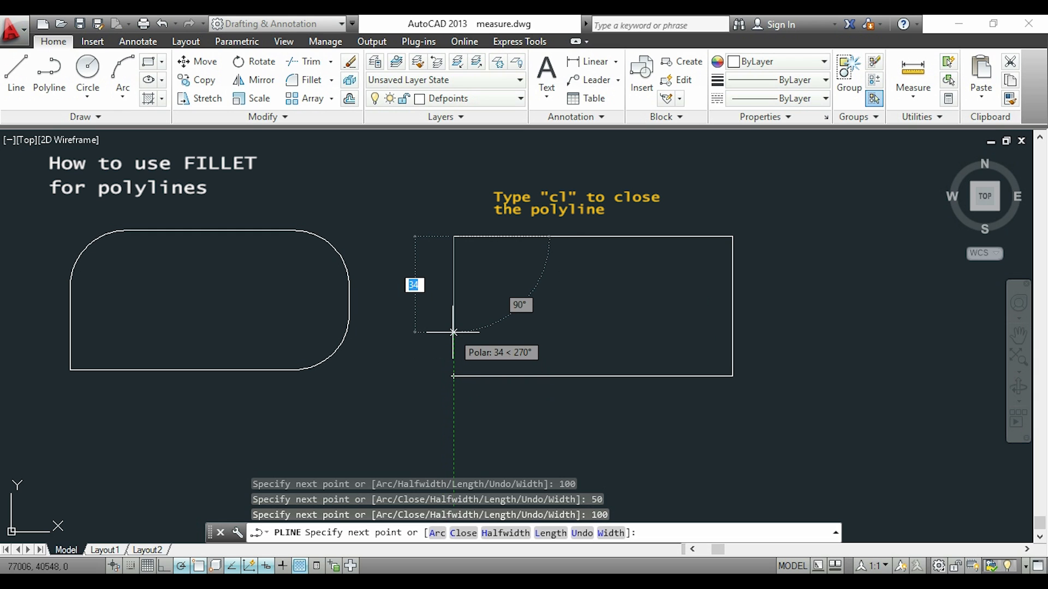
{"action": "type", "text": "cl"}
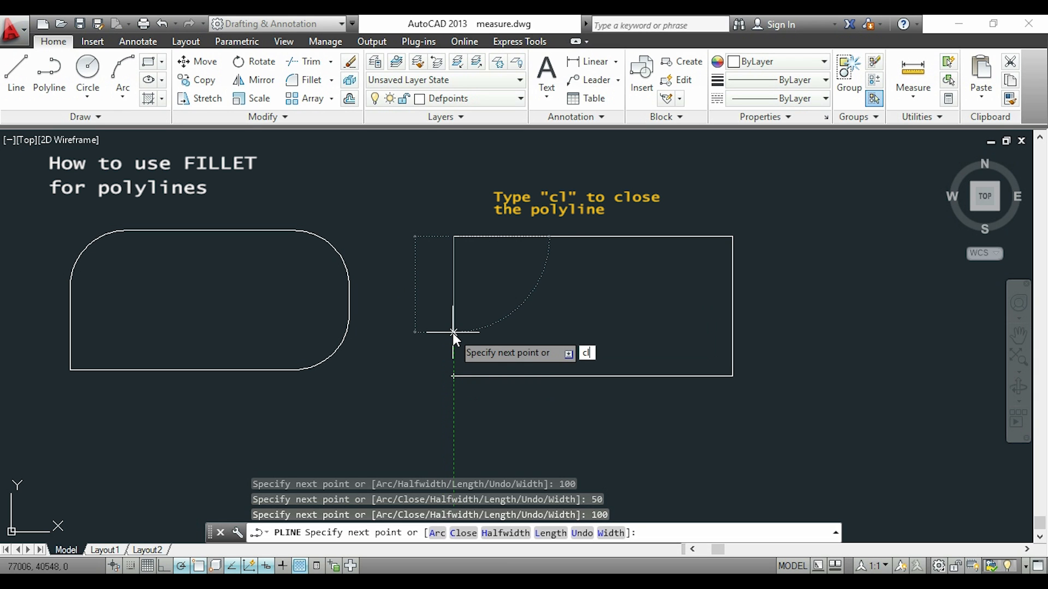
{"action": "key", "text": "Return"}
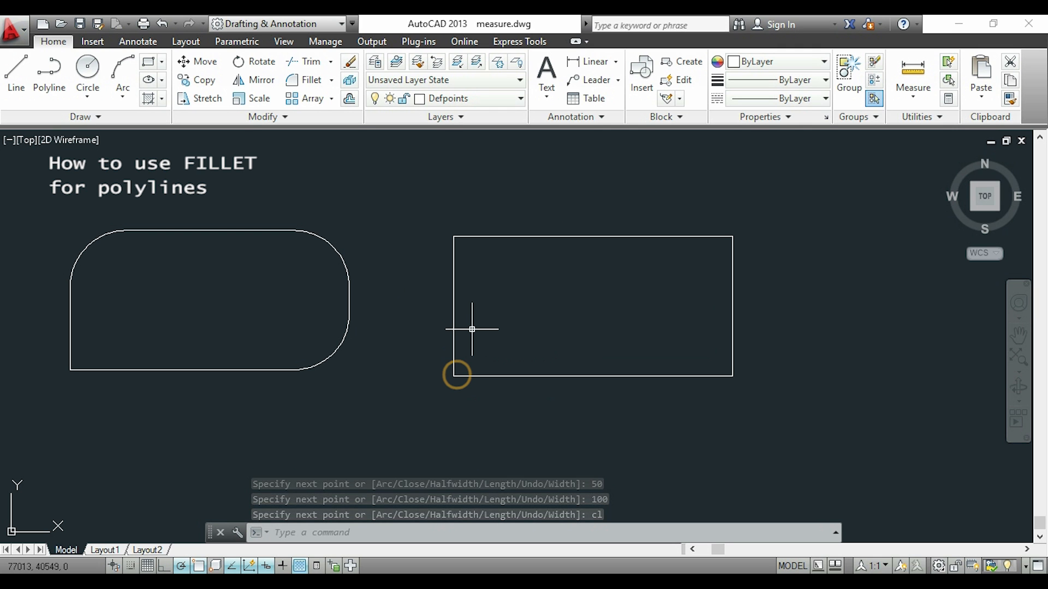
Fillet every corner of the closed polyline rectangle at once using the Fillet command's Polyline option.
{"action": "left_click", "coordinate": [315, 82]}
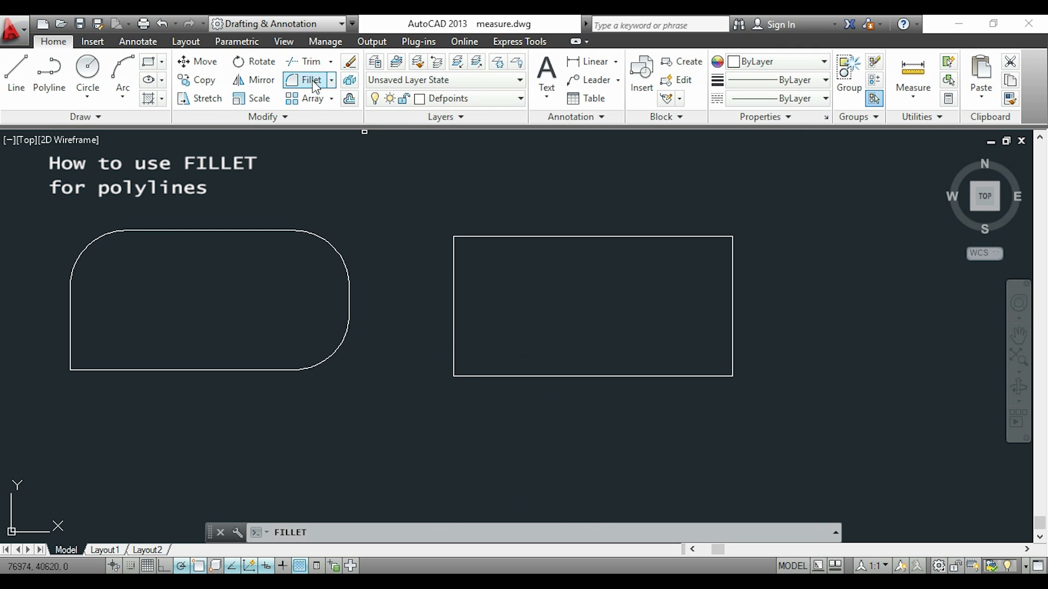
{"action": "type", "text": "p"}
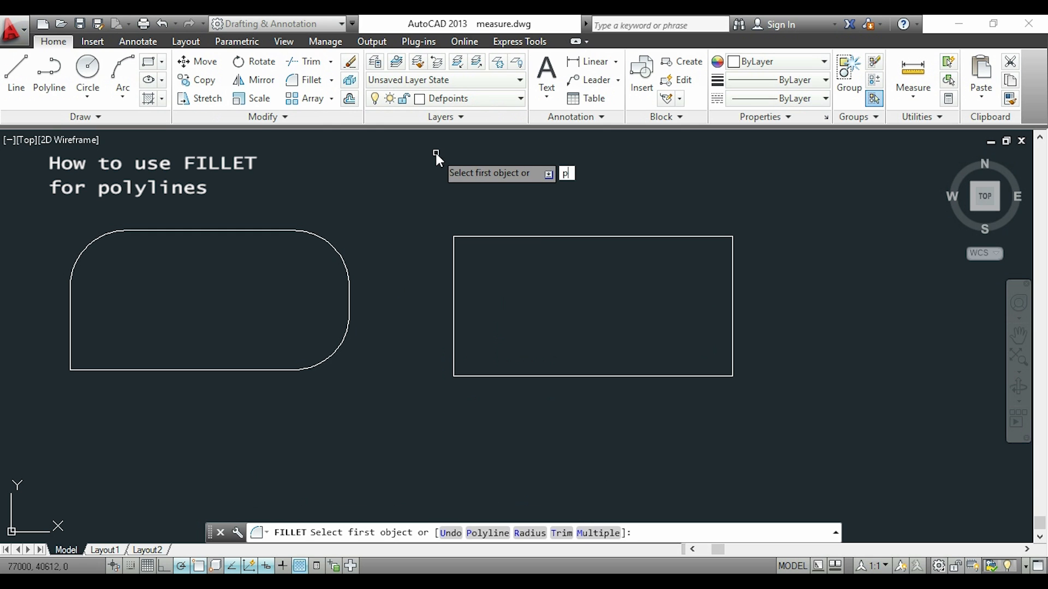
{"action": "key", "text": "Return"}
{"action": "left_click", "coordinate": [597, 237]}
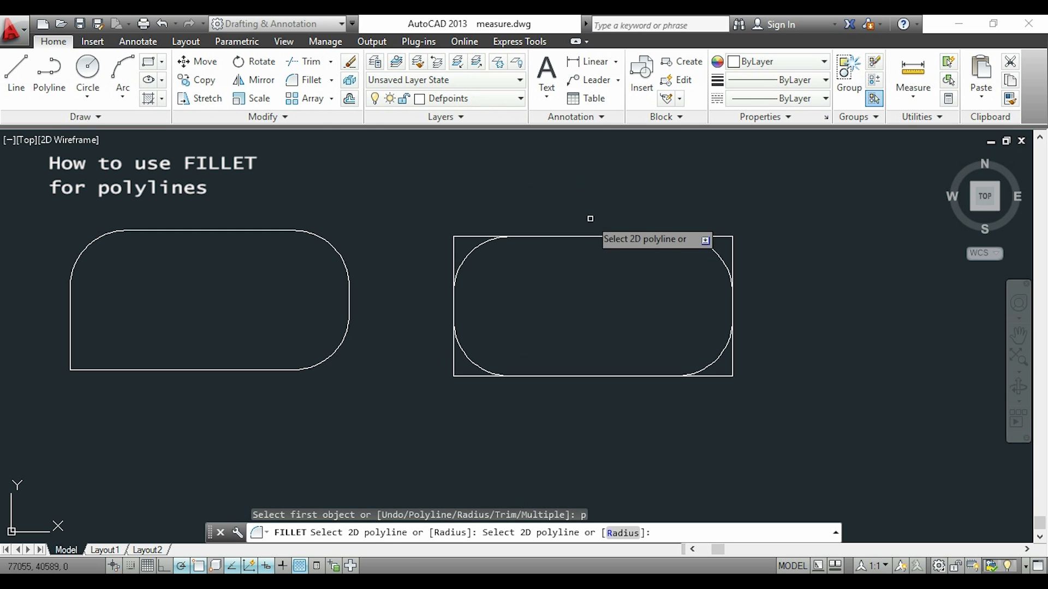
{"action": "left_click", "coordinate": [596, 236]}
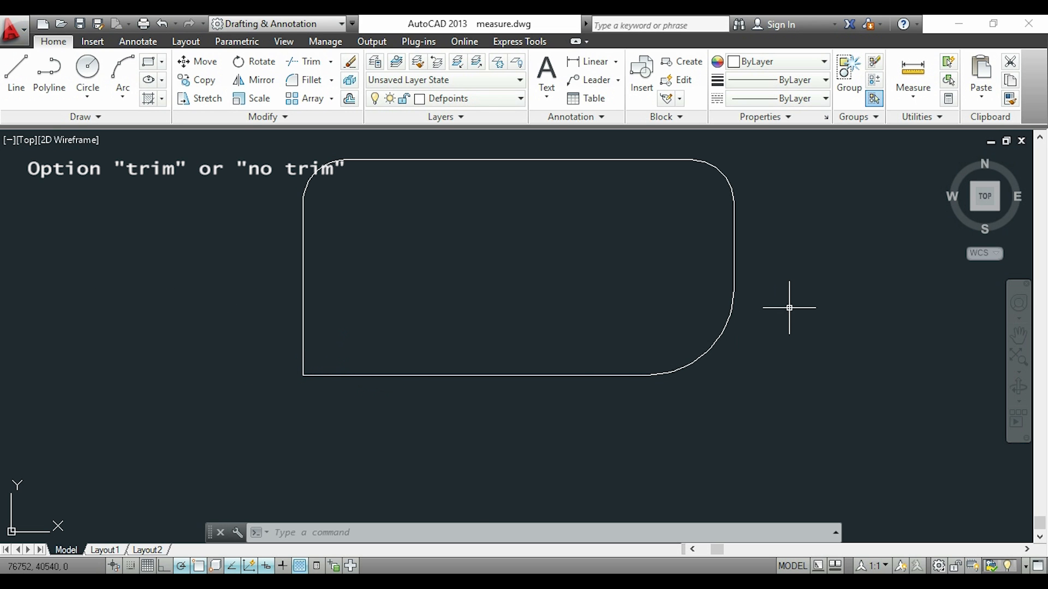
Fillet the shape's lower-left corner between its bottom and left sides with the trim mode set to No trim.
{"action": "type", "text": "f"}
{"action": "key", "text": "Return"}
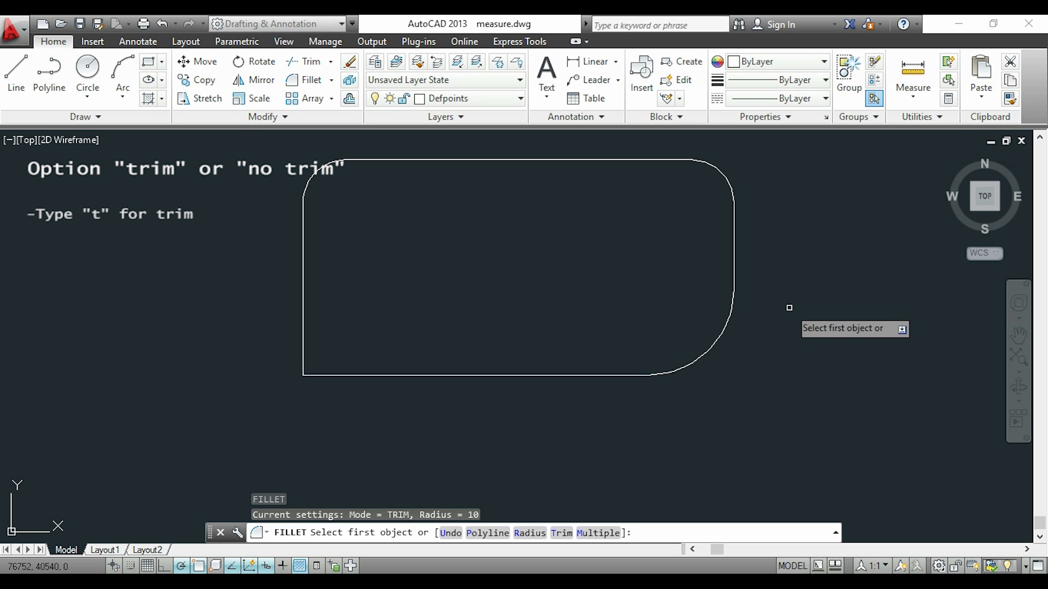
{"action": "type", "text": "t"}
{"action": "key", "text": "Return"}
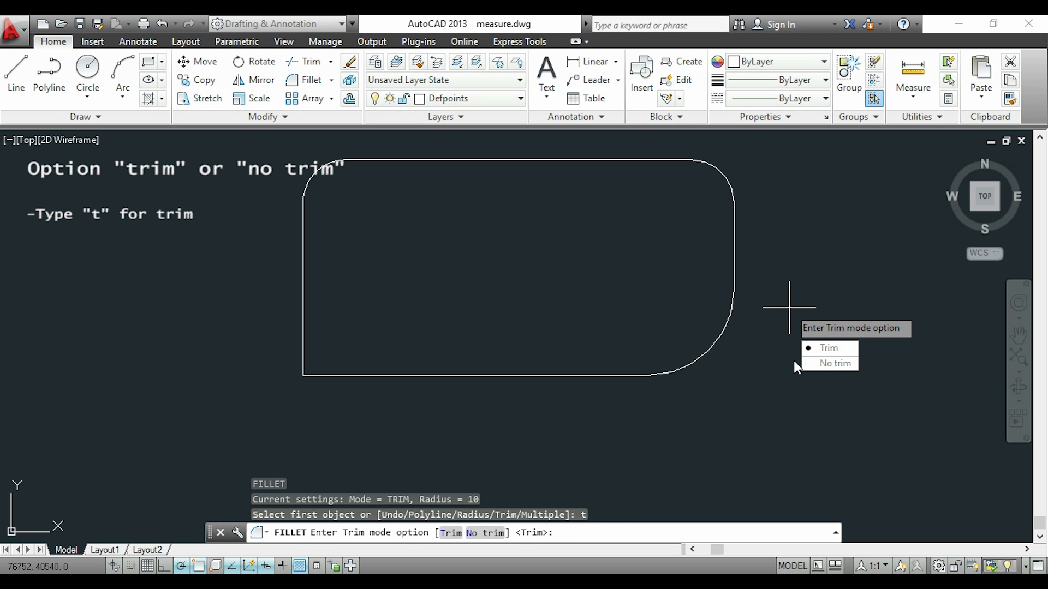
{"action": "left_click", "coordinate": [822, 362]}
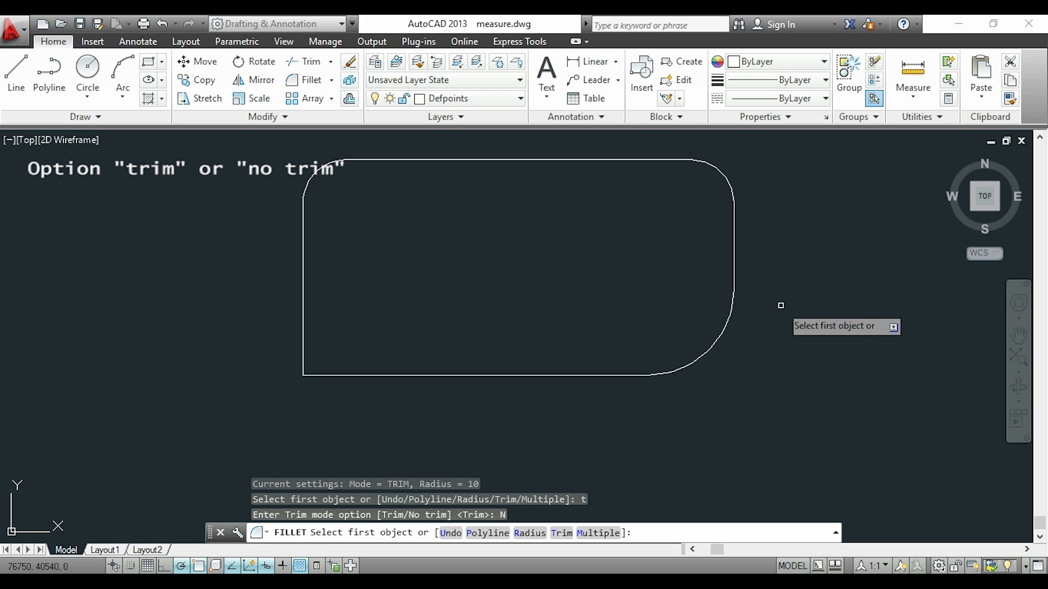
{"action": "left_click", "coordinate": [442, 376]}
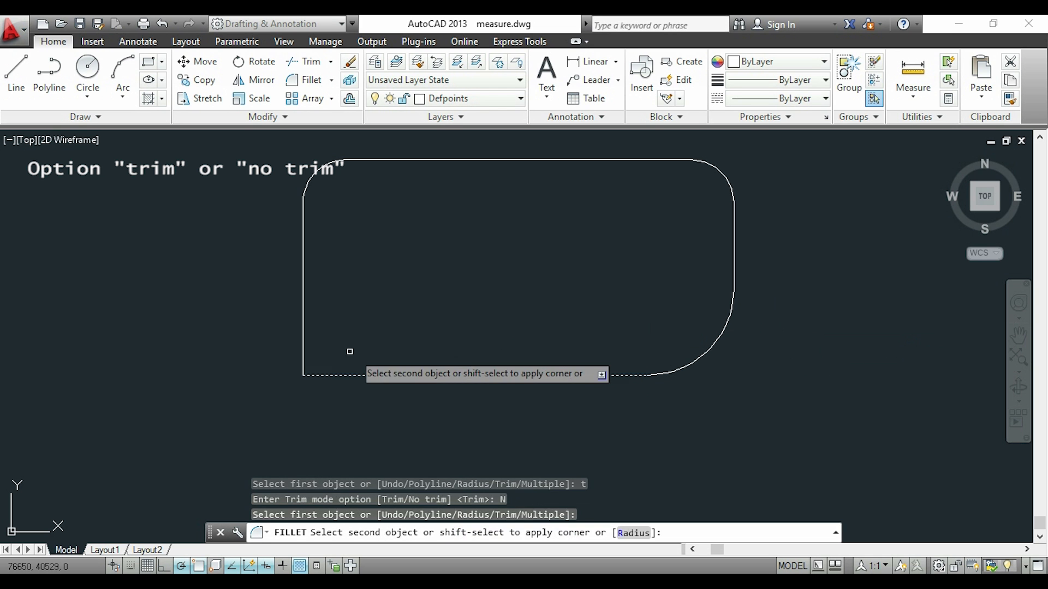
{"action": "left_click", "coordinate": [301, 323]}
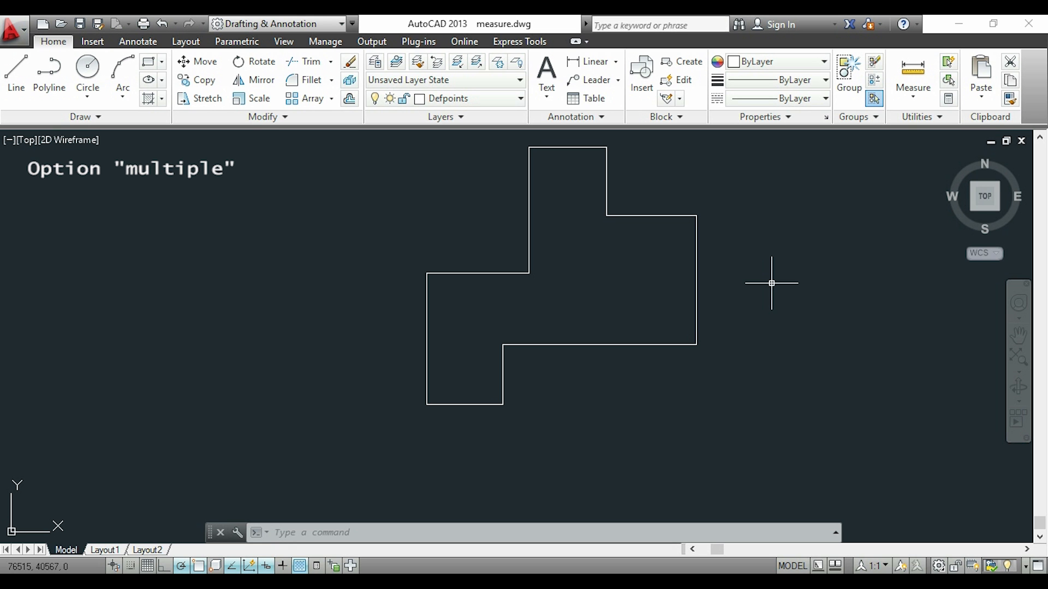
Fillet corners of the stepped outline in one run with the Multiple option, starting at the topmost right corner.
{"action": "key", "text": "Return"}
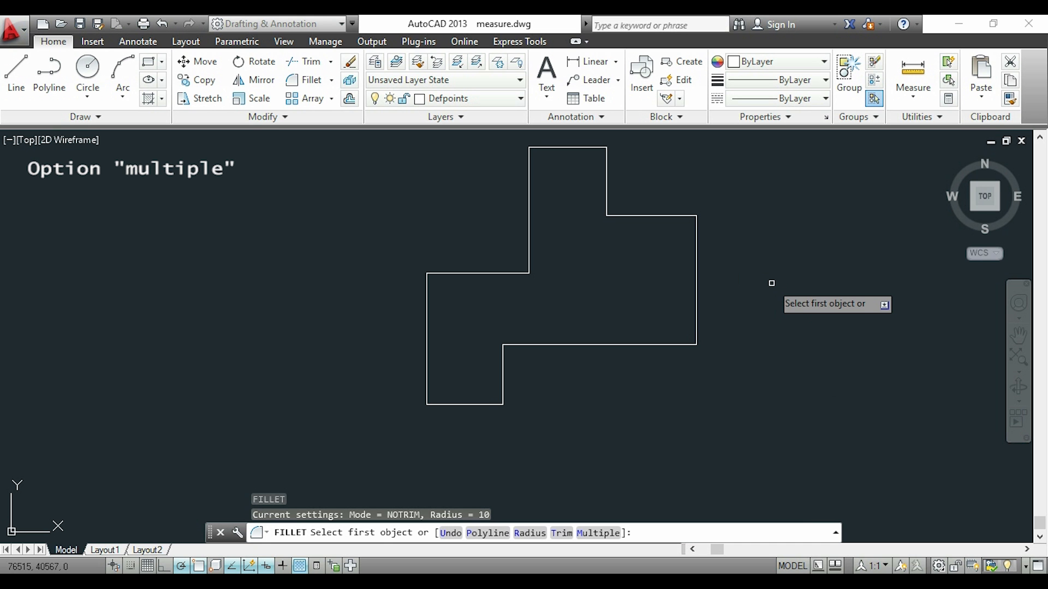
{"action": "type", "text": "m"}
{"action": "key", "text": "Return"}
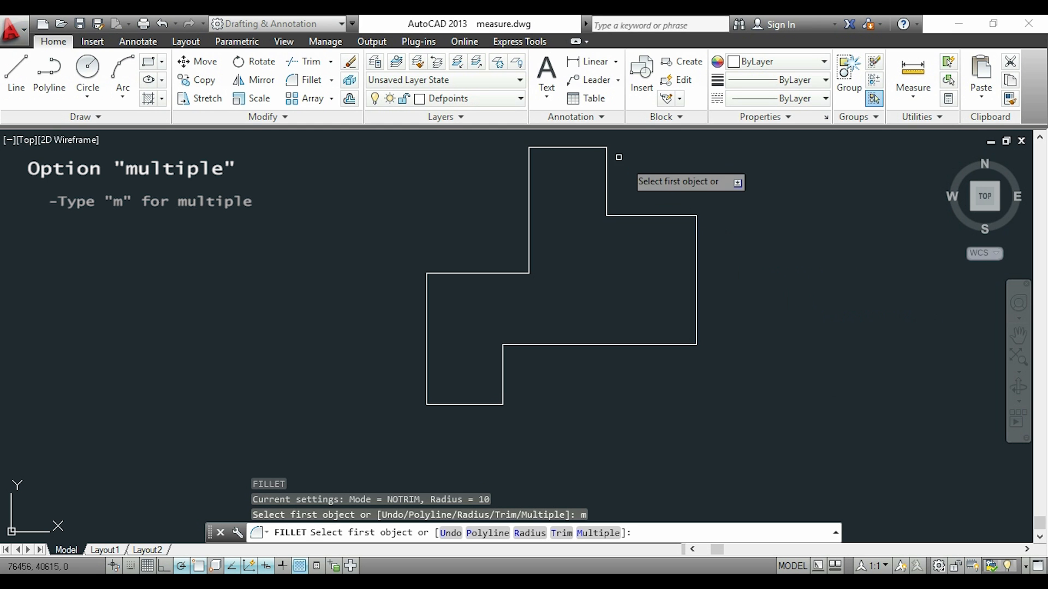
{"action": "left_click", "coordinate": [591, 148]}
{"action": "left_click", "coordinate": [605, 161]}
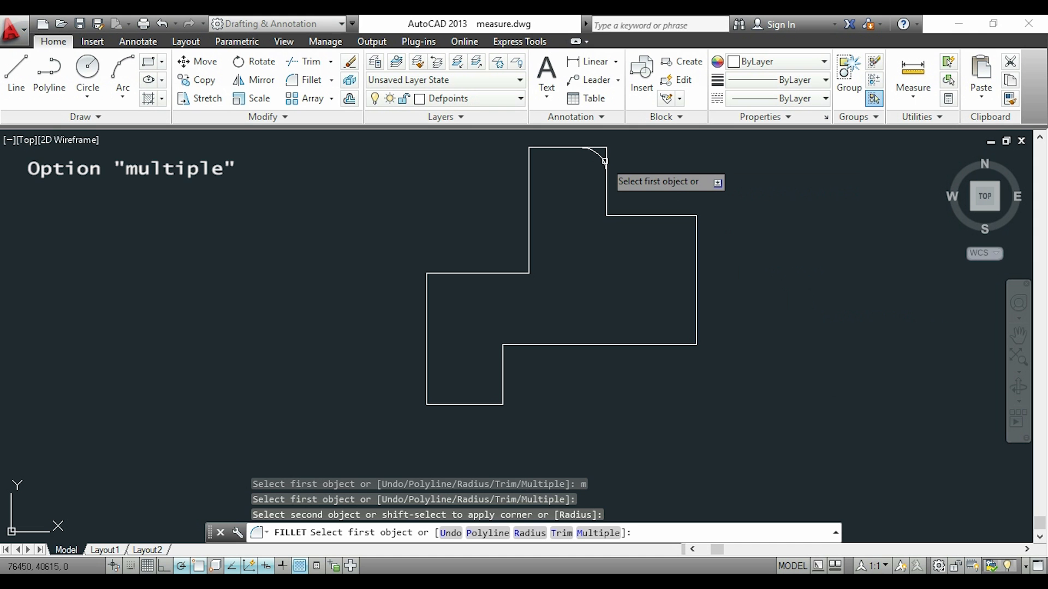
{"action": "left_click", "coordinate": [696, 312]}
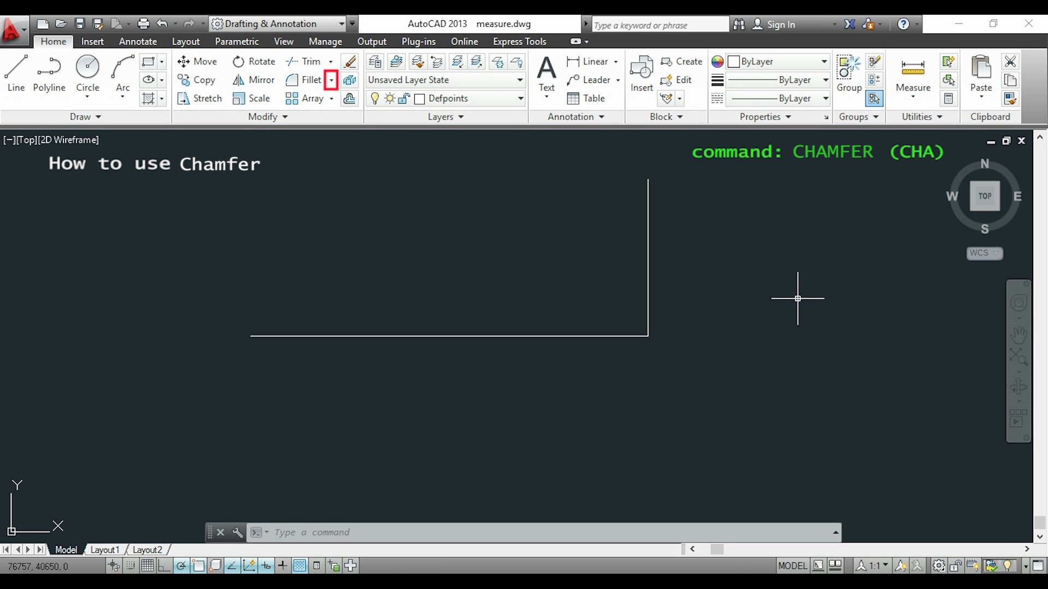
Chamfer the corner of the two lines with a distance of 10 on the vertical line and 20 on the horizontal line.
{"action": "left_click", "coordinate": [330, 82]}
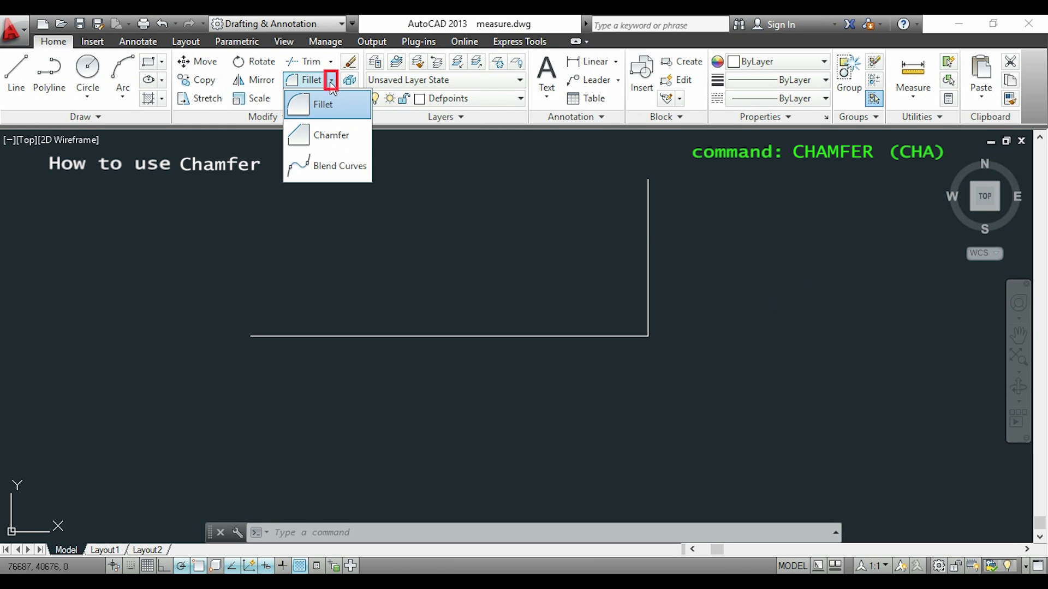
{"action": "left_click", "coordinate": [335, 136]}
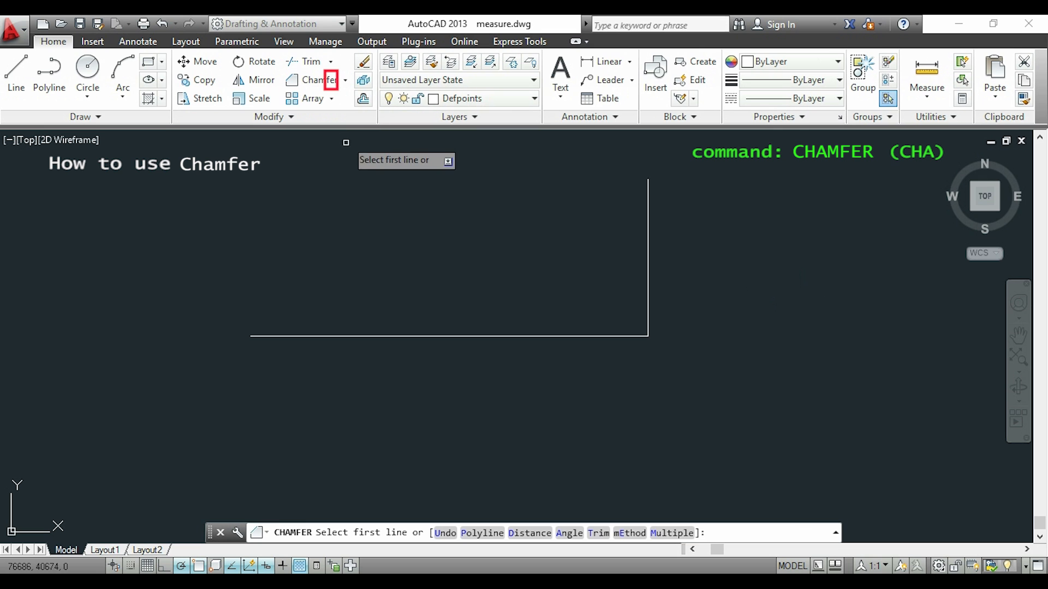
{"action": "type", "text": "d"}
{"action": "key", "text": "Return"}
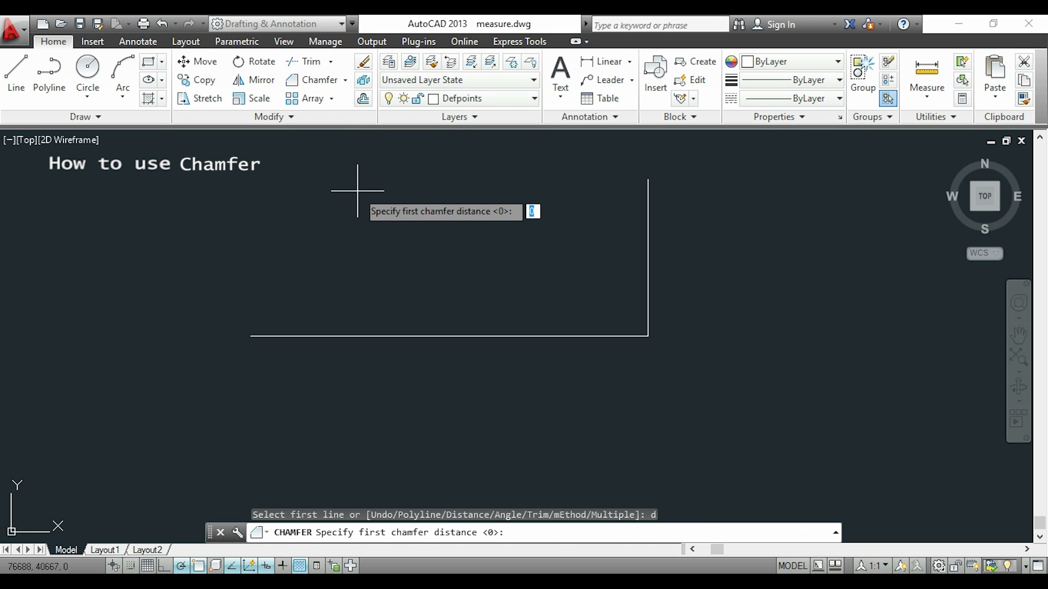
{"action": "type", "text": "10"}
{"action": "key", "text": "Return"}
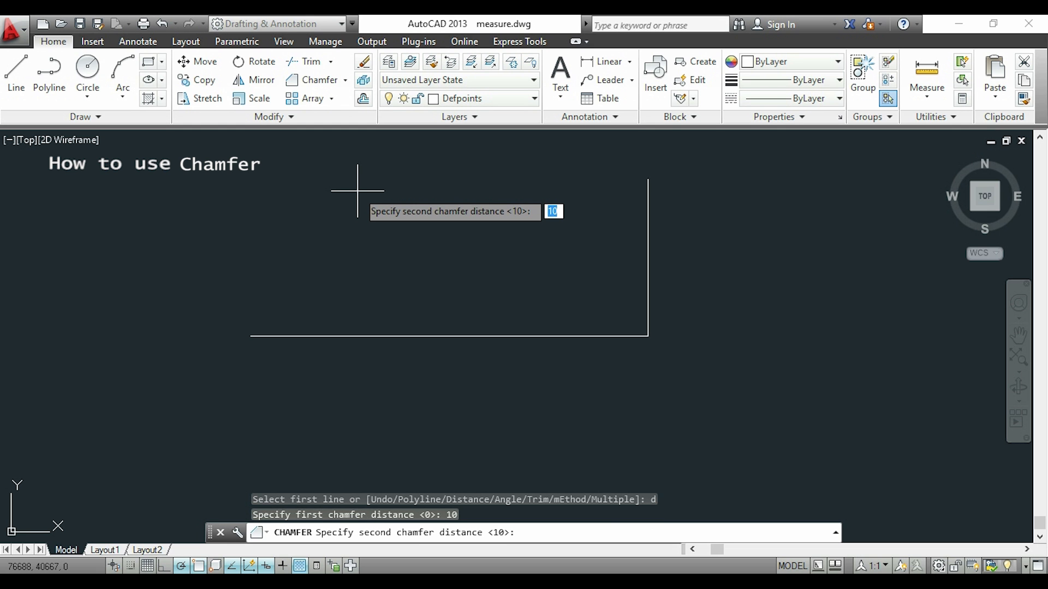
{"action": "type", "text": "20"}
{"action": "key", "text": "Return"}
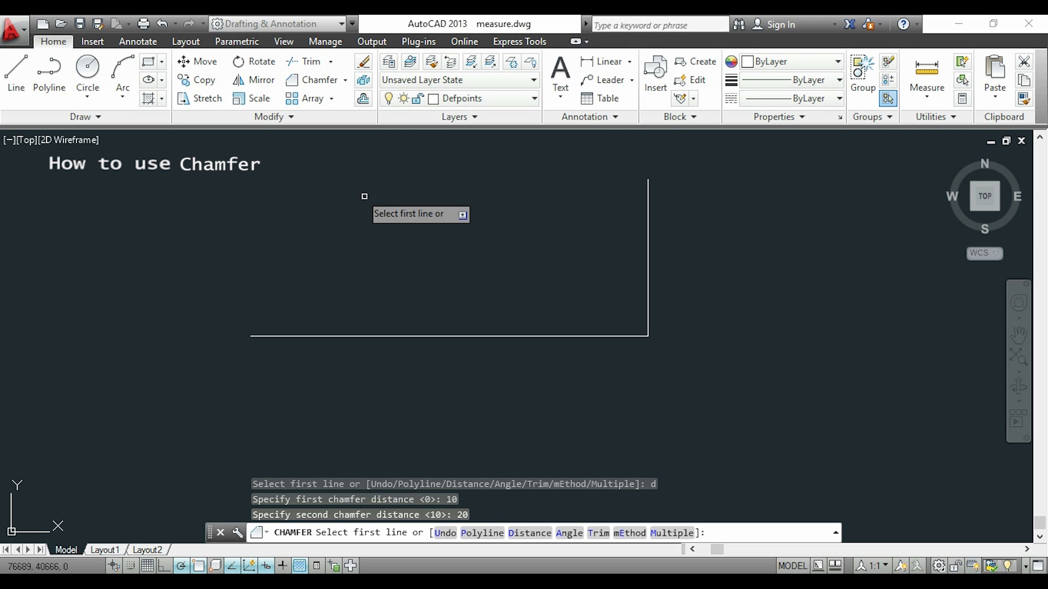
{"action": "left_click", "coordinate": [645, 279]}
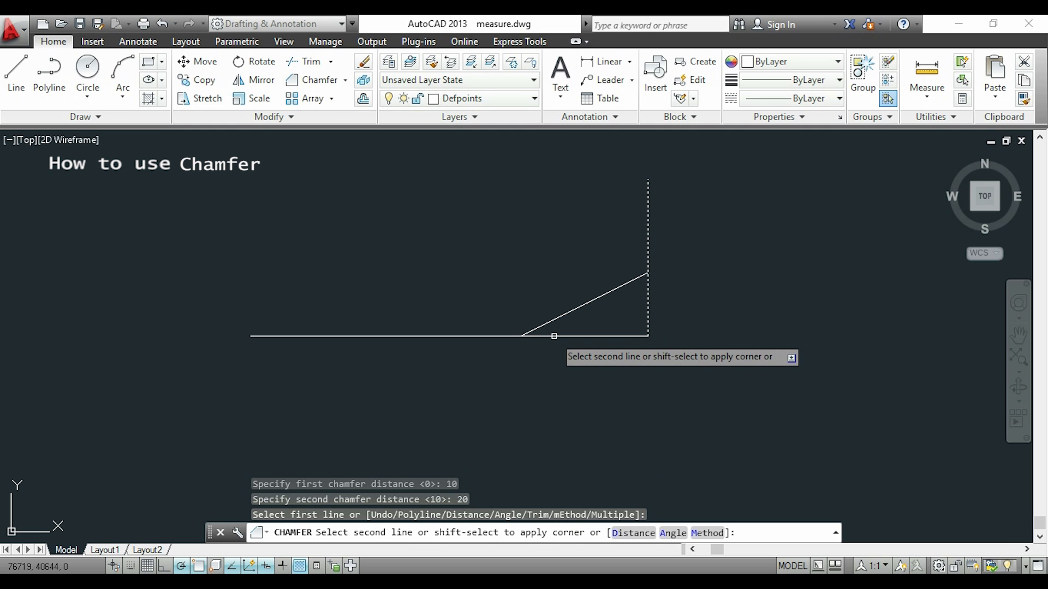
{"action": "left_click", "coordinate": [554, 336]}
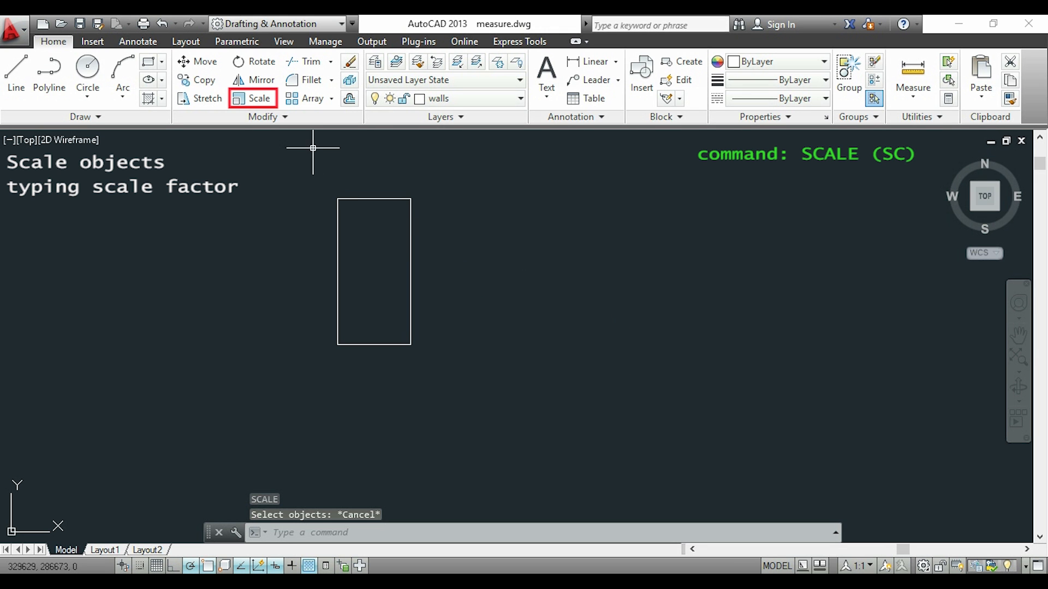
Try scaling the whole rectangle from its lower-right corner and inspect the enlarged result.
{"action": "left_click", "coordinate": [258, 100]}
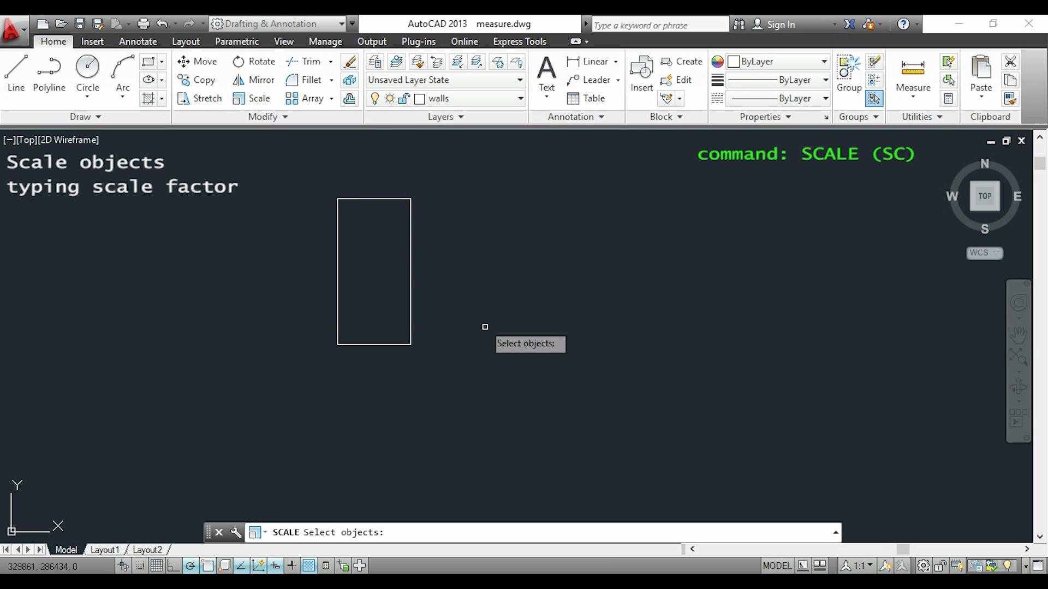
{"action": "left_click", "coordinate": [503, 364]}
{"action": "left_click", "coordinate": [298, 162]}
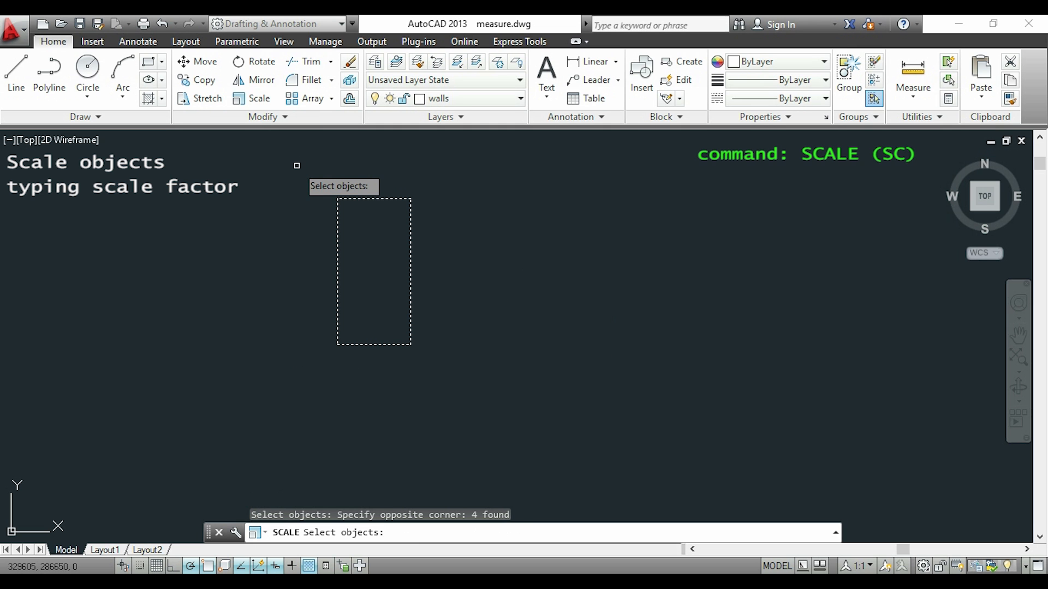
{"action": "key", "text": "Return"}
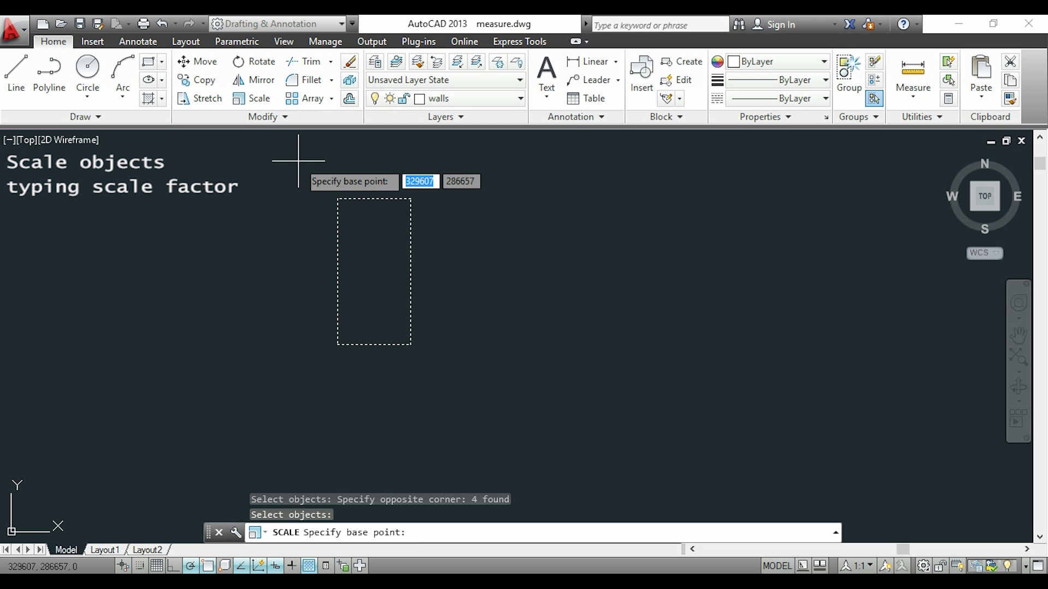
{"action": "left_click", "coordinate": [410, 344]}
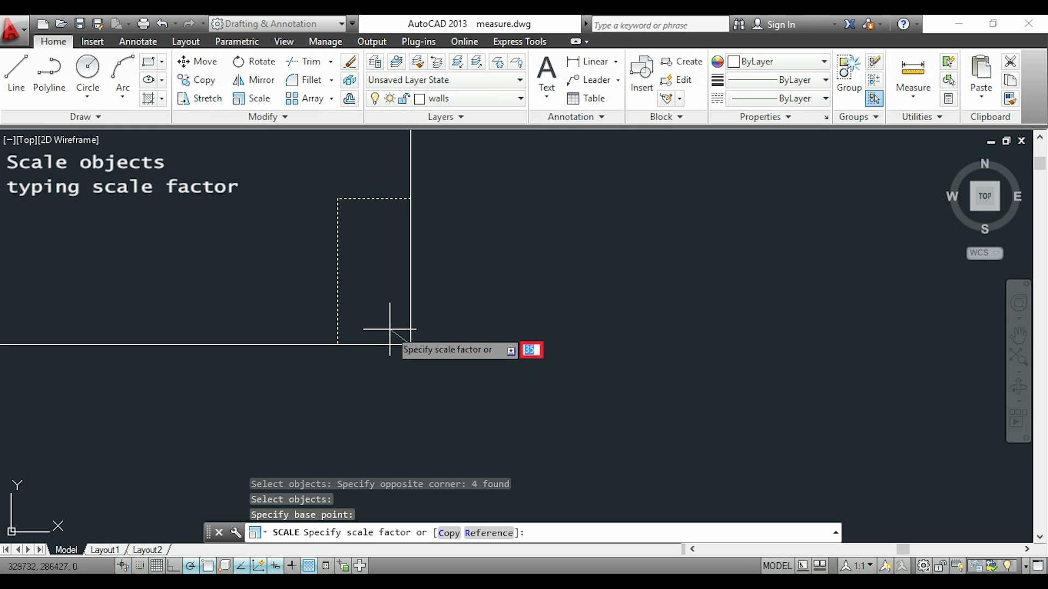
{"action": "type", "text": "10"}
{"action": "key", "text": "Return"}
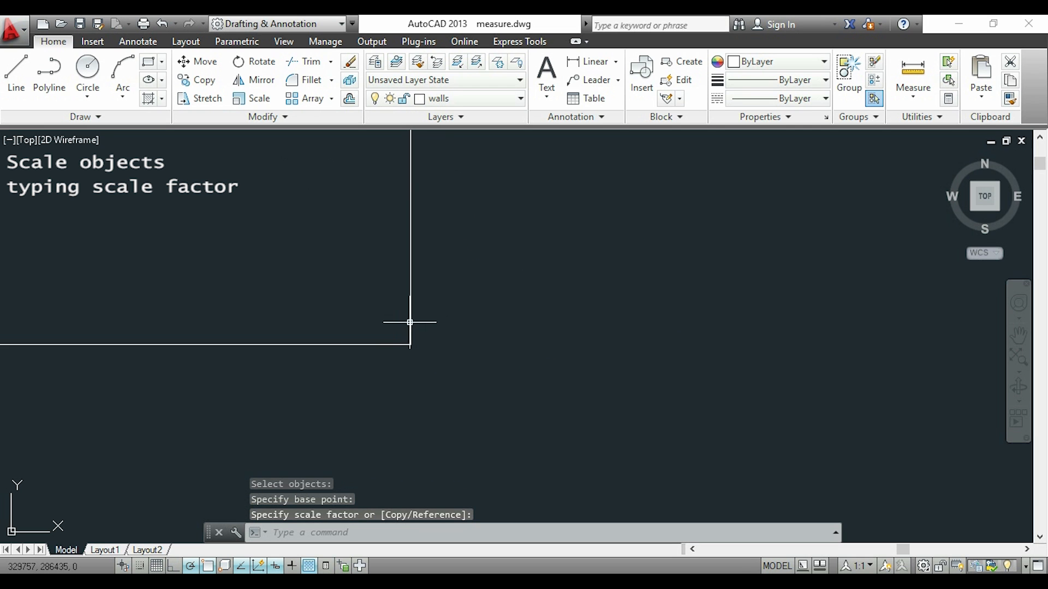
{"action": "scroll", "coordinate": [513, 290], "scroll_direction": "down", "scroll_amount": 4}
{"action": "scroll", "coordinate": [529, 263], "scroll_direction": "down", "scroll_amount": 4}
{"action": "middle_click_drag", "start_coordinate": [555, 209], "coordinate": [564, 387]}
{"action": "scroll", "coordinate": [571, 335], "scroll_direction": "down", "scroll_amount": 4}
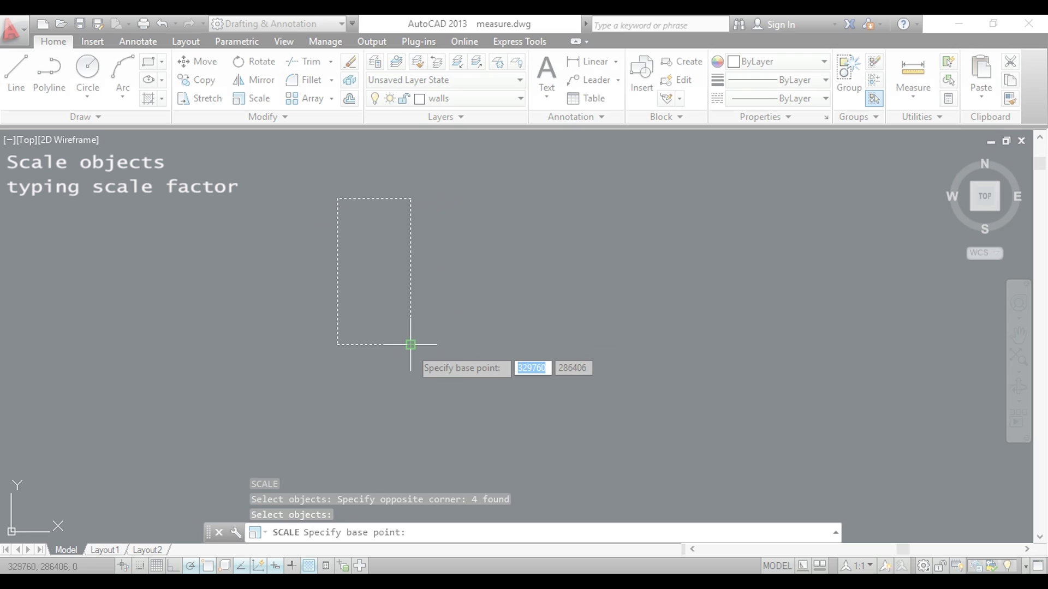
Scale the rectangle by a factor of 2 from its lower-right corner.
{"action": "left_click", "coordinate": [410, 345]}
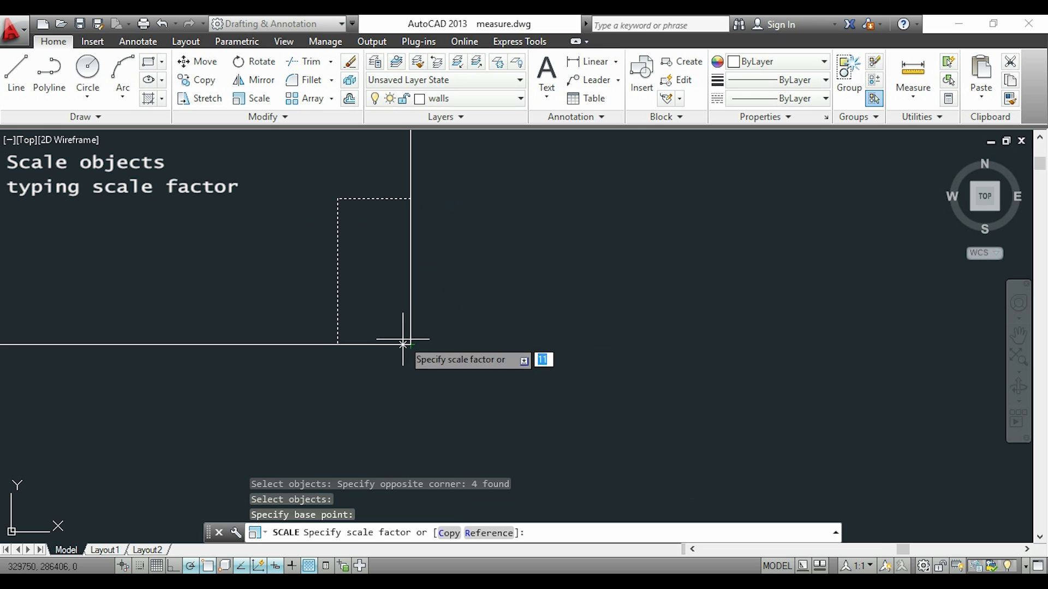
{"action": "type", "text": "2"}
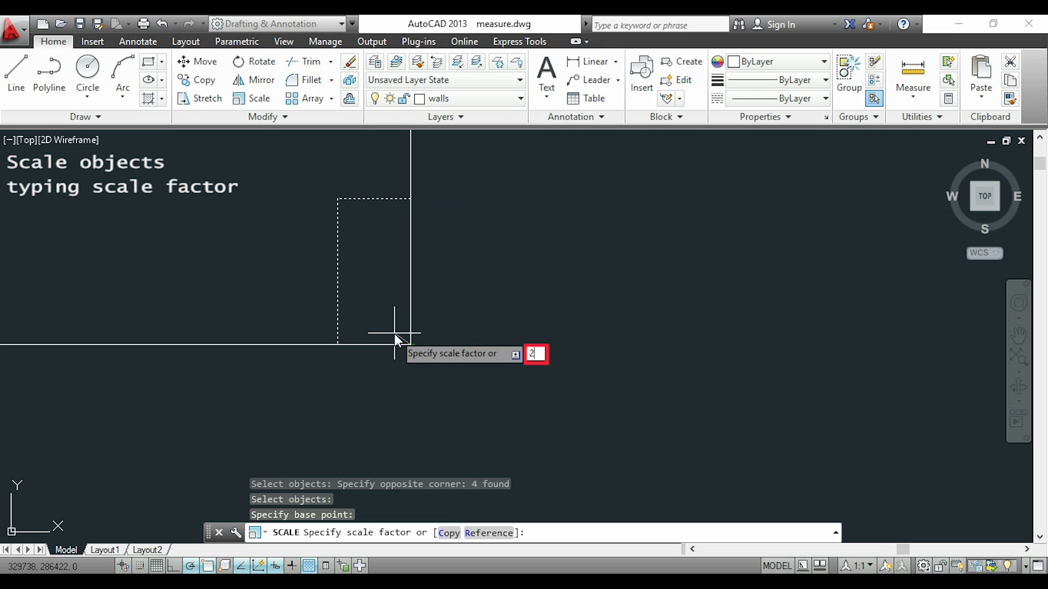
{"action": "key", "text": "Return"}
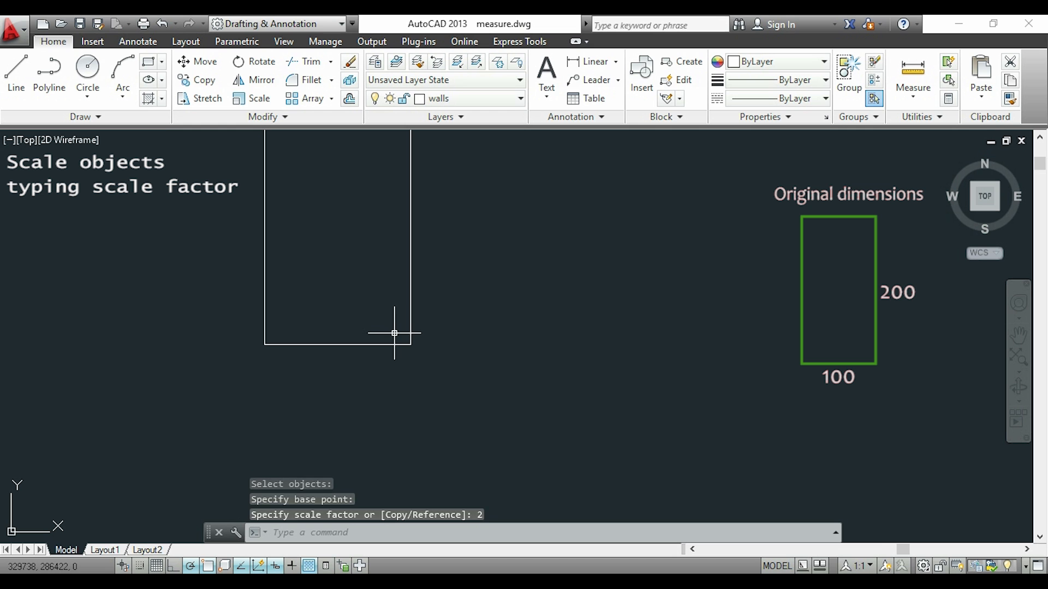
Start a distance measurement on the enlarged rectangle from its lower-right corner.
{"action": "type", "text": "di"}
{"action": "key", "text": "Return"}
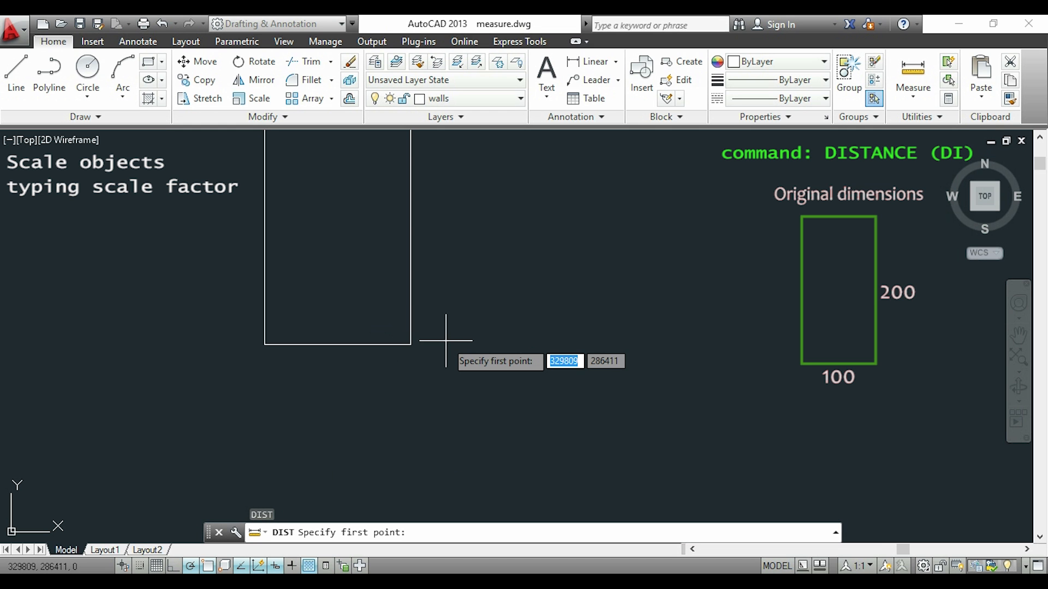
{"action": "left_click", "coordinate": [410, 345]}
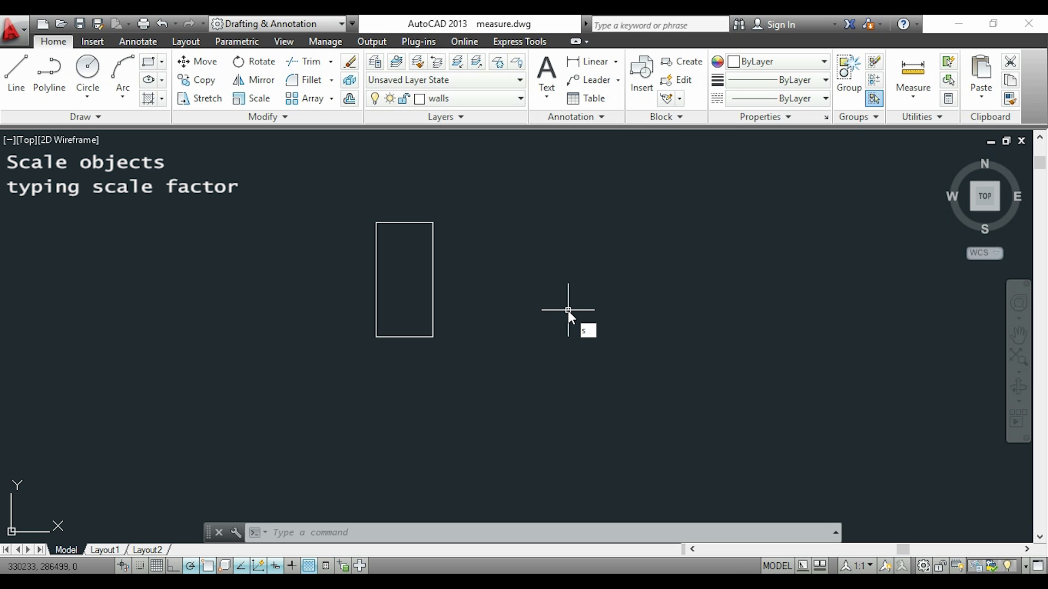
Scale the whole rectangle by a factor of 0.5 from its lower-right corner.
{"action": "type", "text": "c"}
{"action": "key", "text": "Return"}
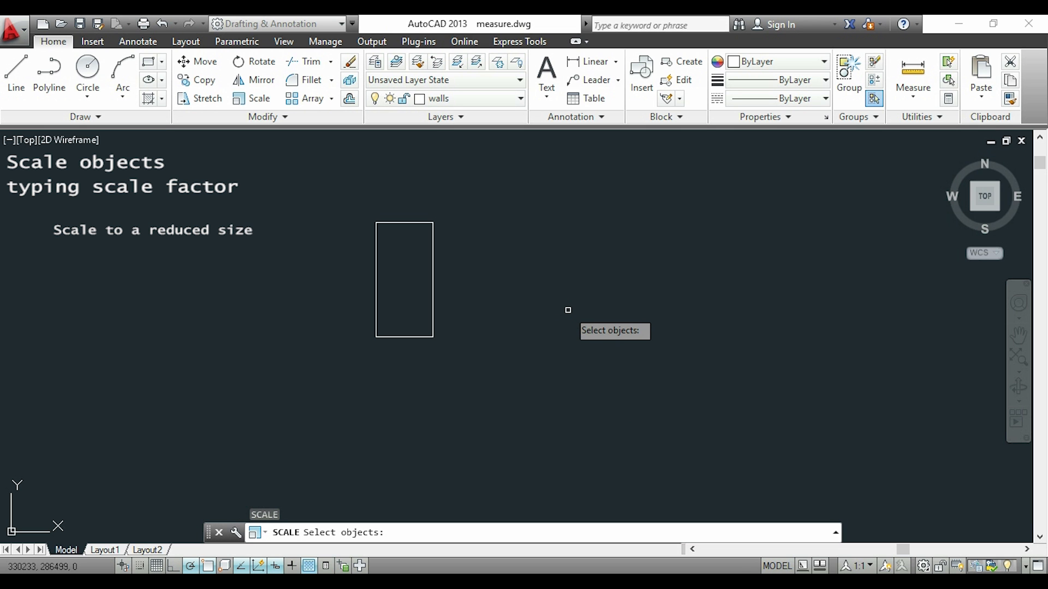
{"action": "left_click", "coordinate": [537, 359]}
{"action": "left_click", "coordinate": [324, 183]}
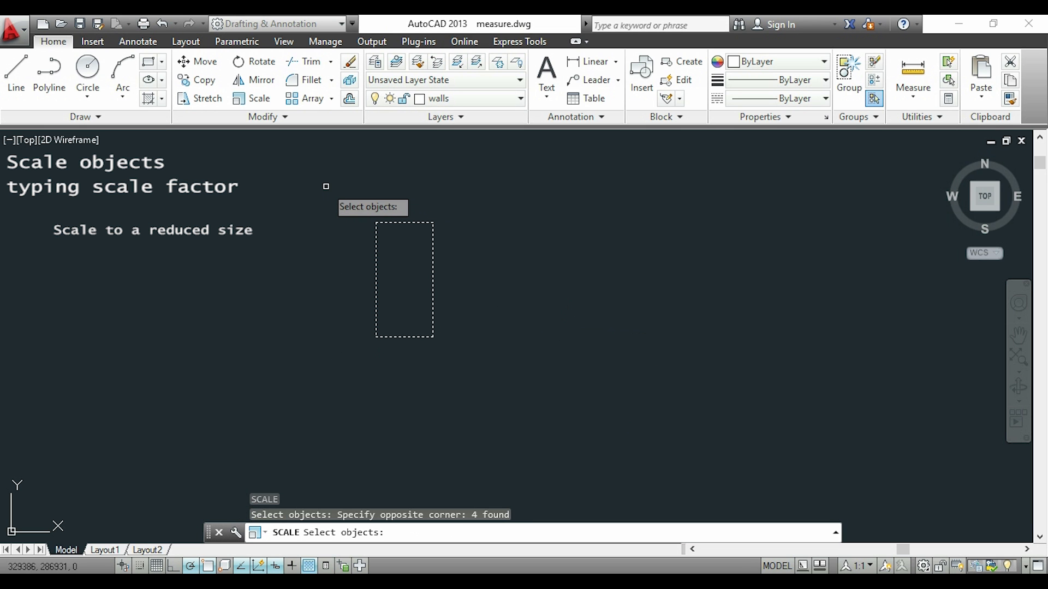
{"action": "key", "text": "Return"}
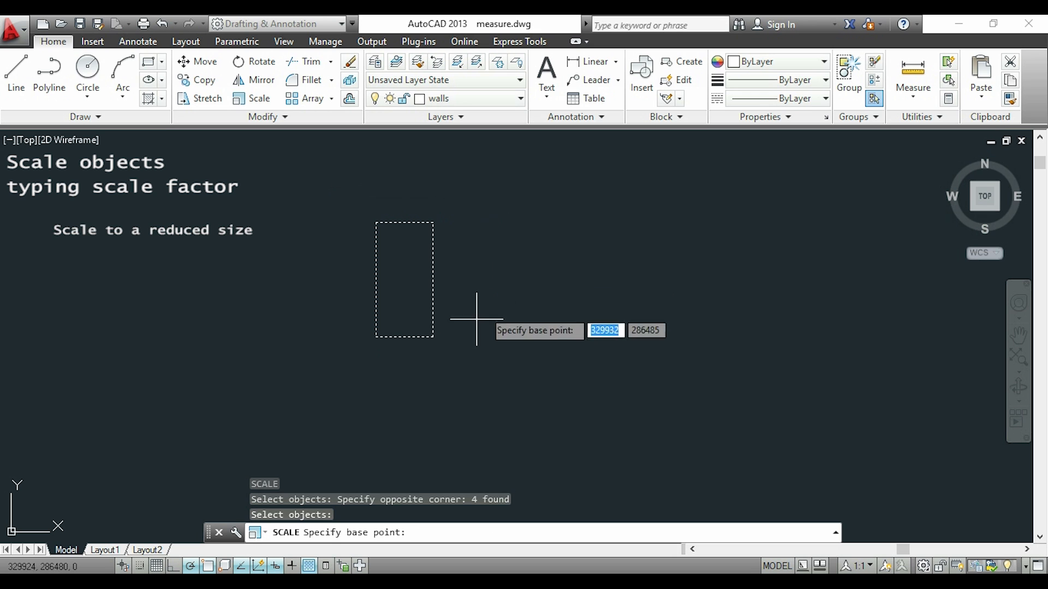
{"action": "left_click", "coordinate": [433, 337]}
{"action": "type", "text": "0.5"}
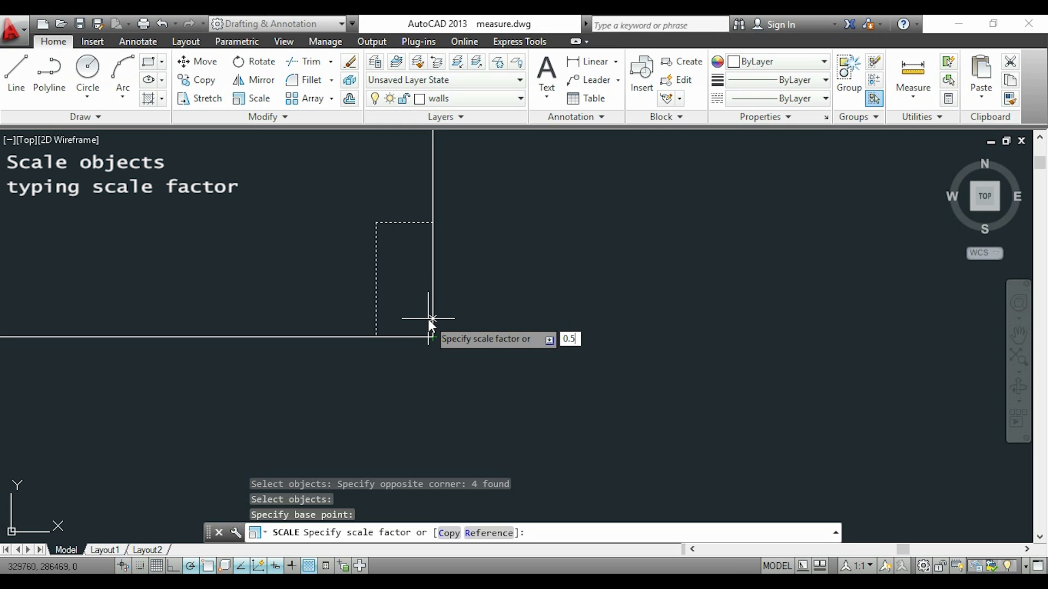
{"action": "key", "text": "Return"}
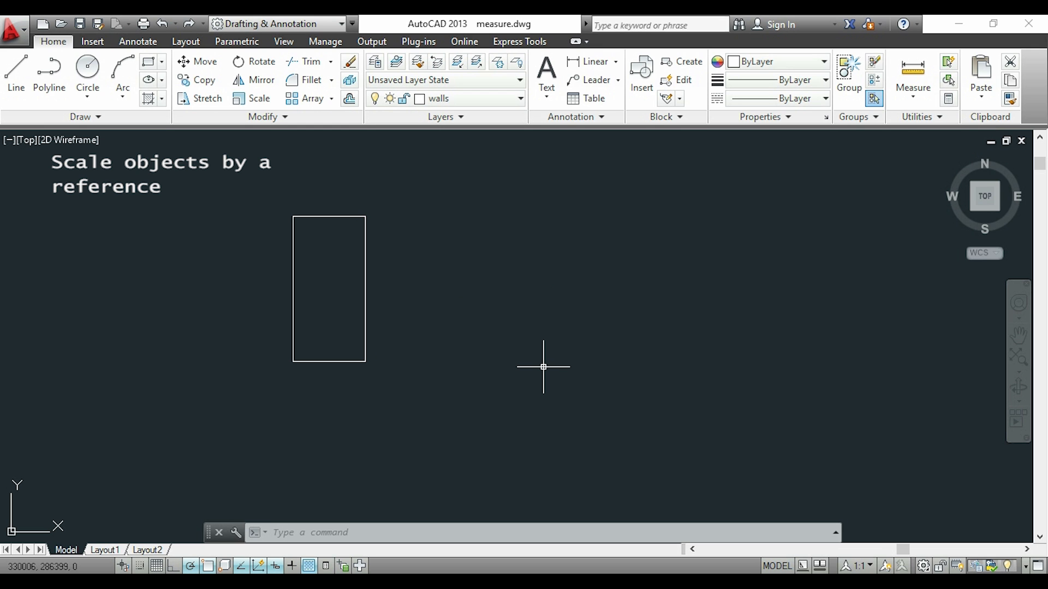
Scale the rectangle by reference from its lower-right corner, using its right edge as the reference length and 350 as the new length.
{"action": "key", "text": "Return"}
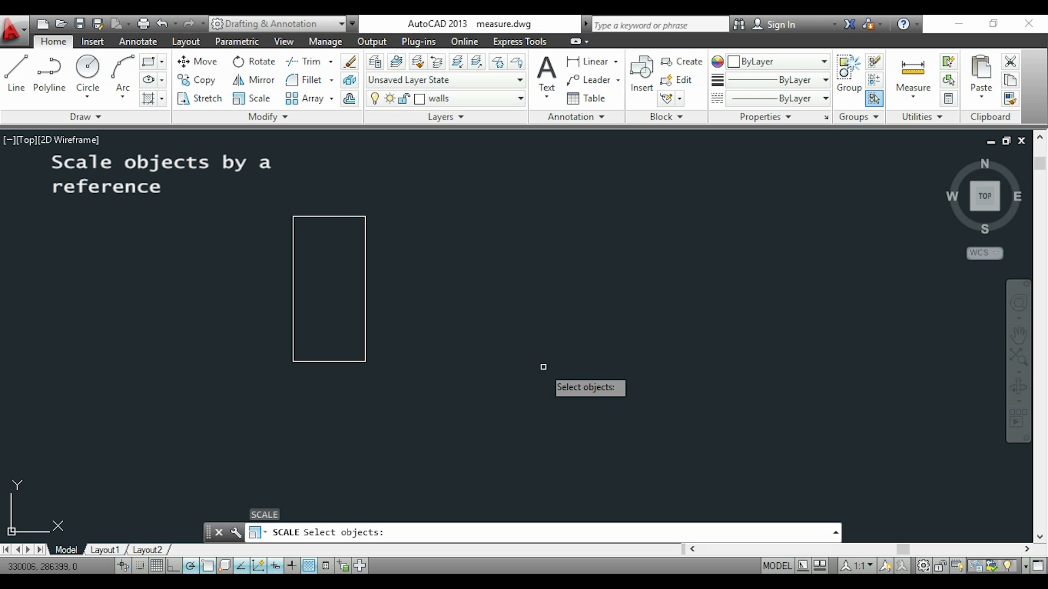
{"action": "left_click", "coordinate": [543, 367]}
{"action": "left_click", "coordinate": [192, 197]}
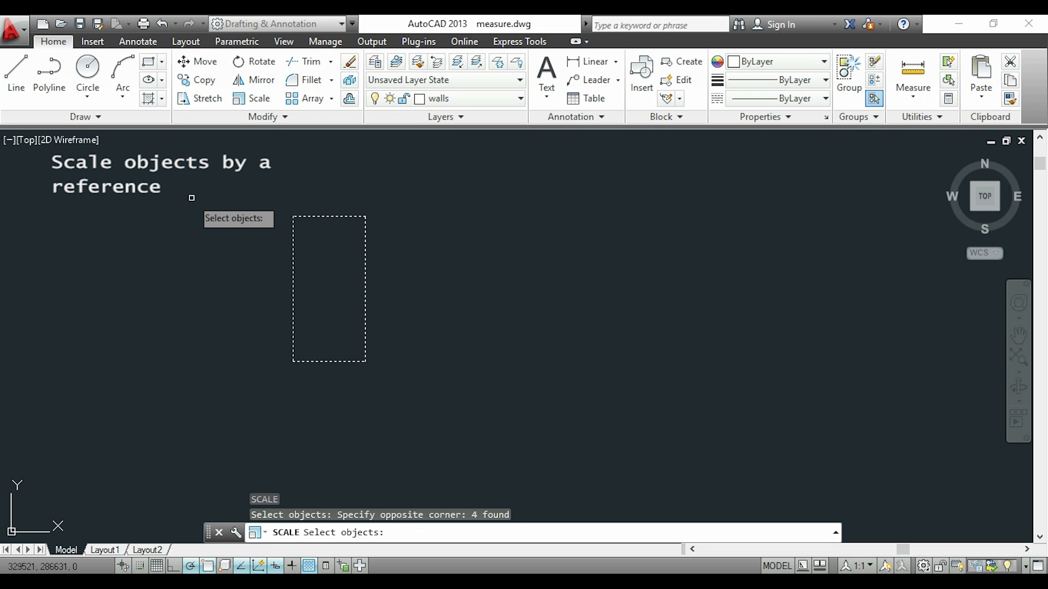
{"action": "key", "text": "Return"}
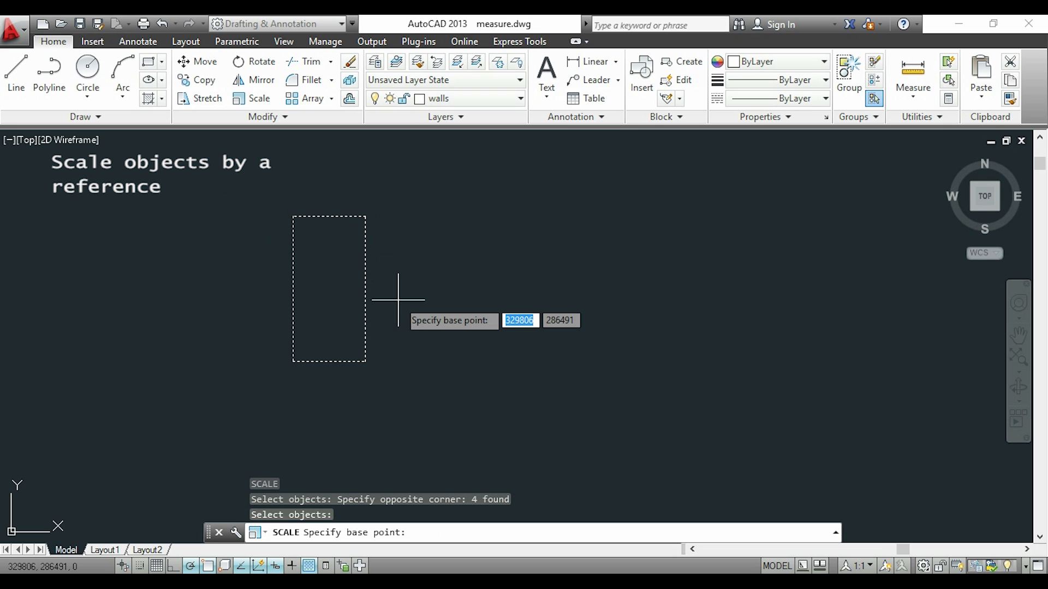
{"action": "left_click", "coordinate": [365, 356]}
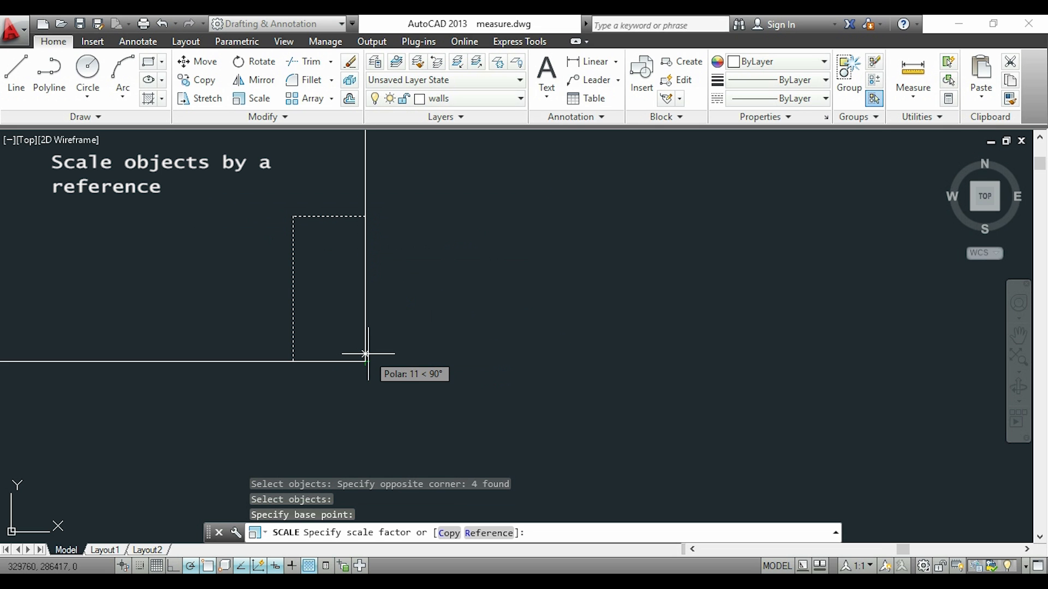
{"action": "type", "text": "ref"}
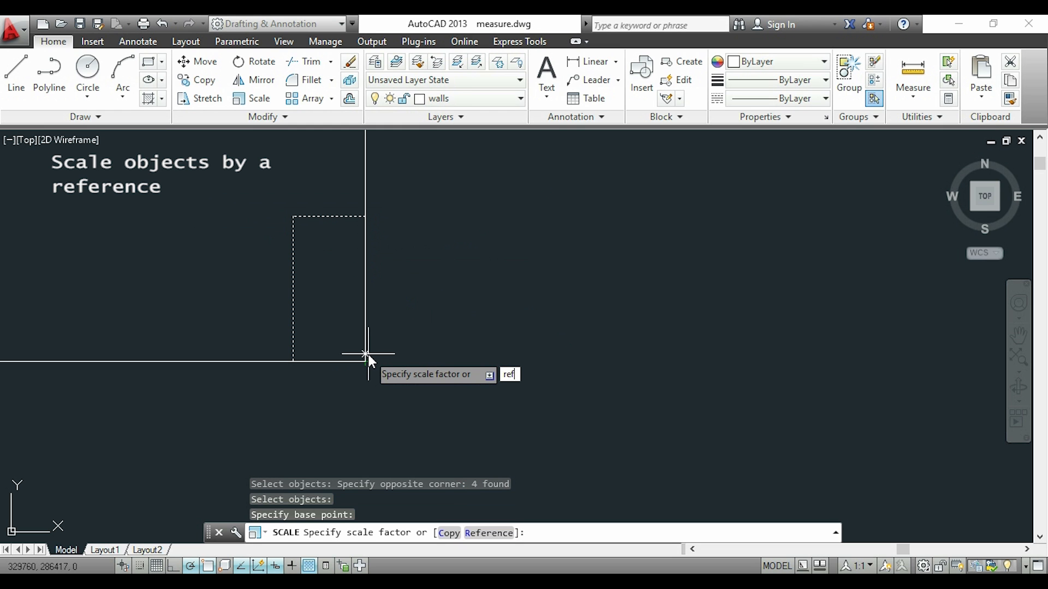
{"action": "key", "text": "Return"}
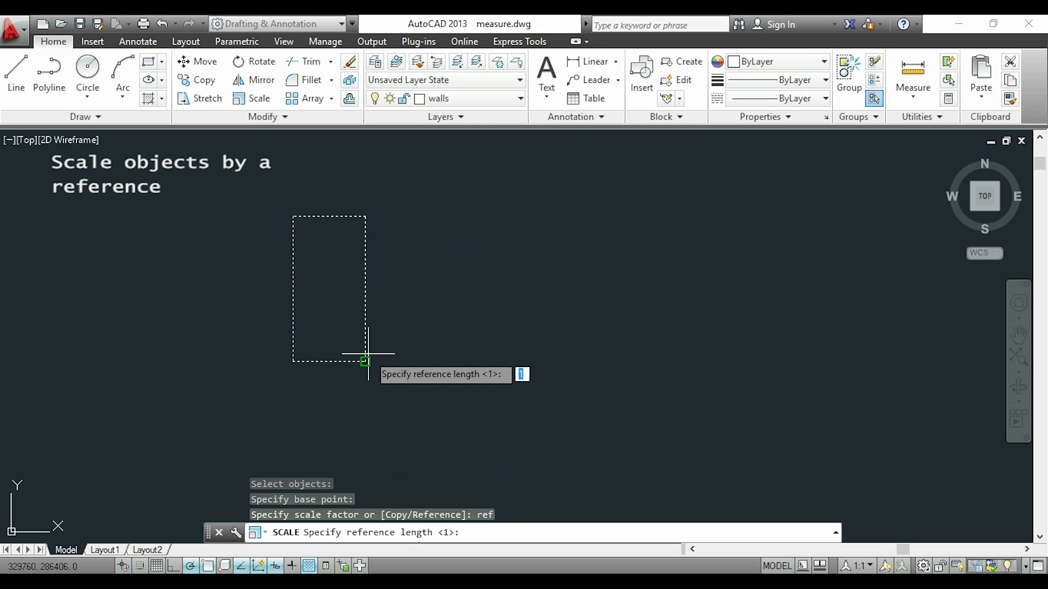
{"action": "left_click", "coordinate": [365, 361]}
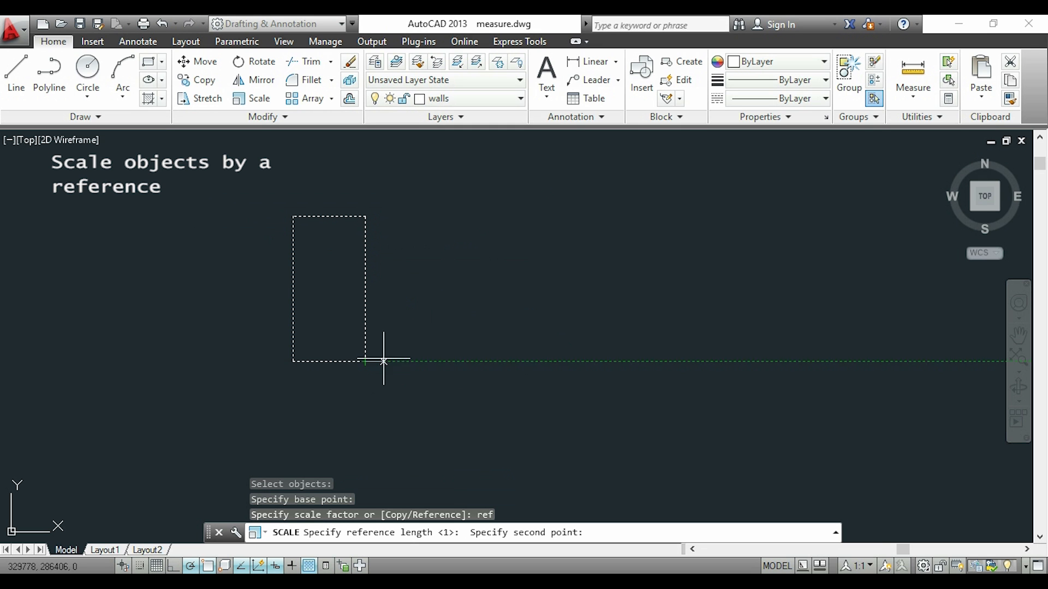
{"action": "left_click", "coordinate": [365, 217]}
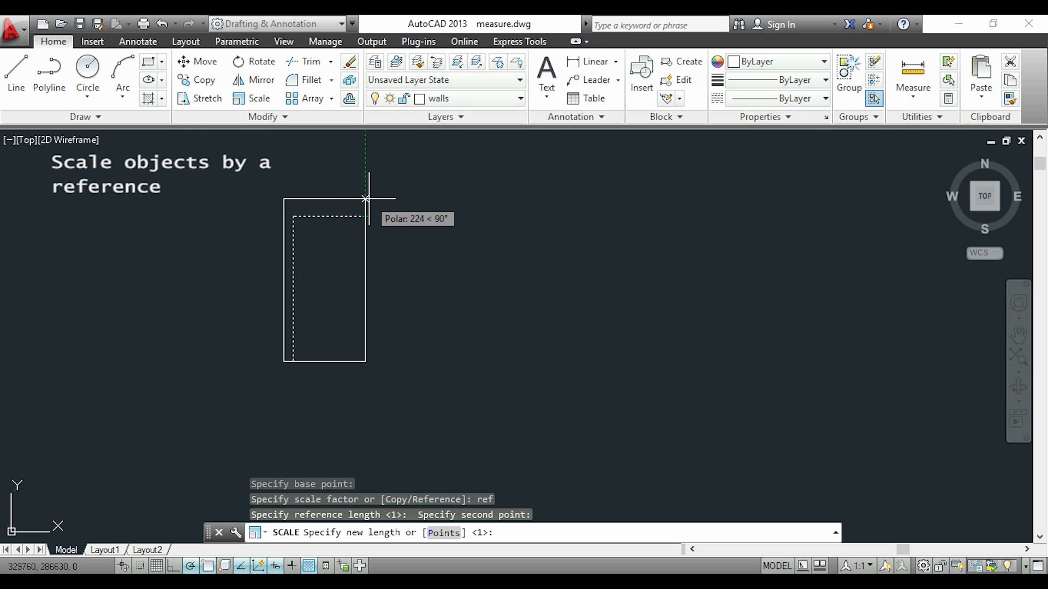
{"action": "type", "text": "350"}
{"action": "key", "text": "Return"}
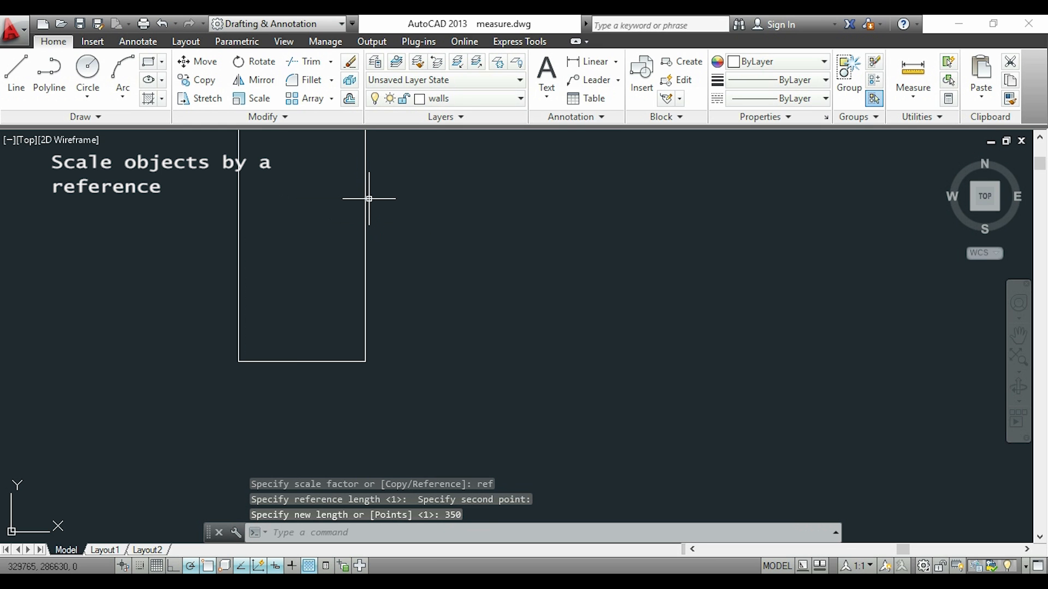
{"action": "scroll", "coordinate": [414, 191], "scroll_direction": "down", "scroll_amount": 2}
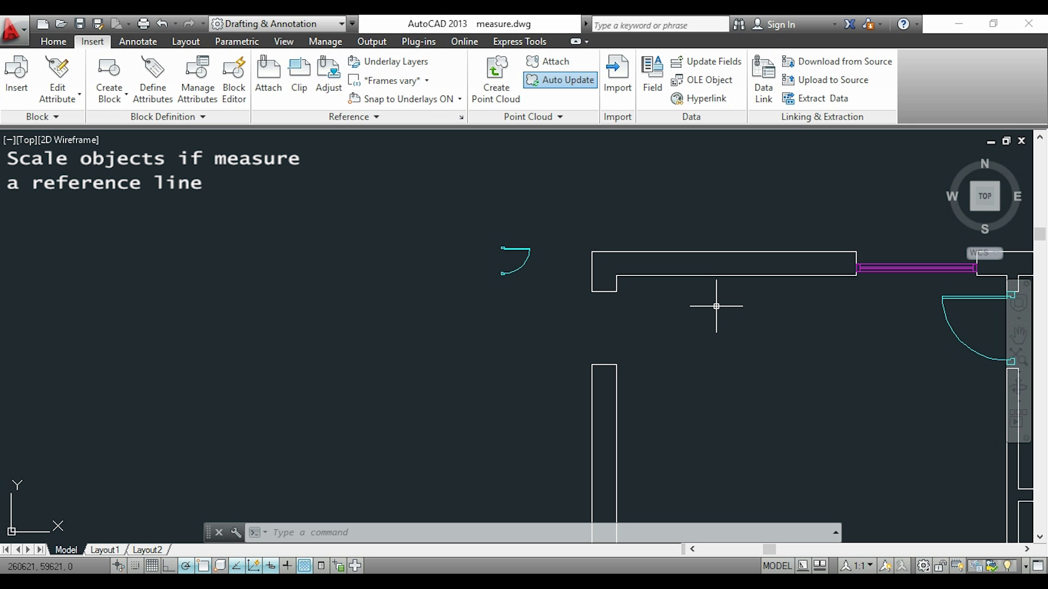
Begin scaling the small loose door beside the wall, with the upper-right corner of its upper jamb as base point.
{"action": "middle_click_drag", "start_coordinate": [716, 306], "coordinate": [593, 259]}
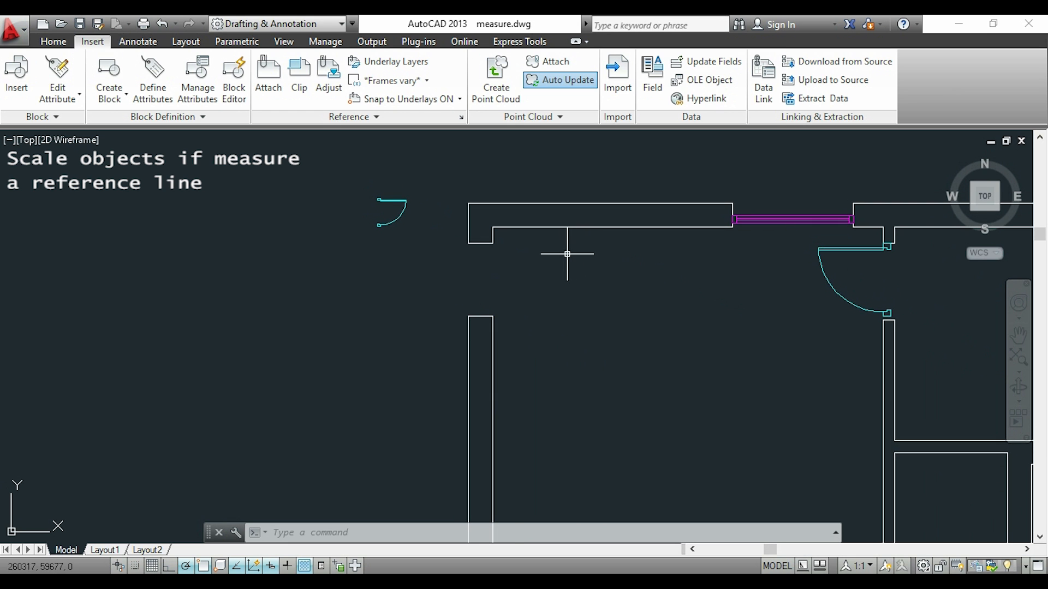
{"action": "scroll", "coordinate": [579, 270], "scroll_direction": "up", "scroll_amount": 2}
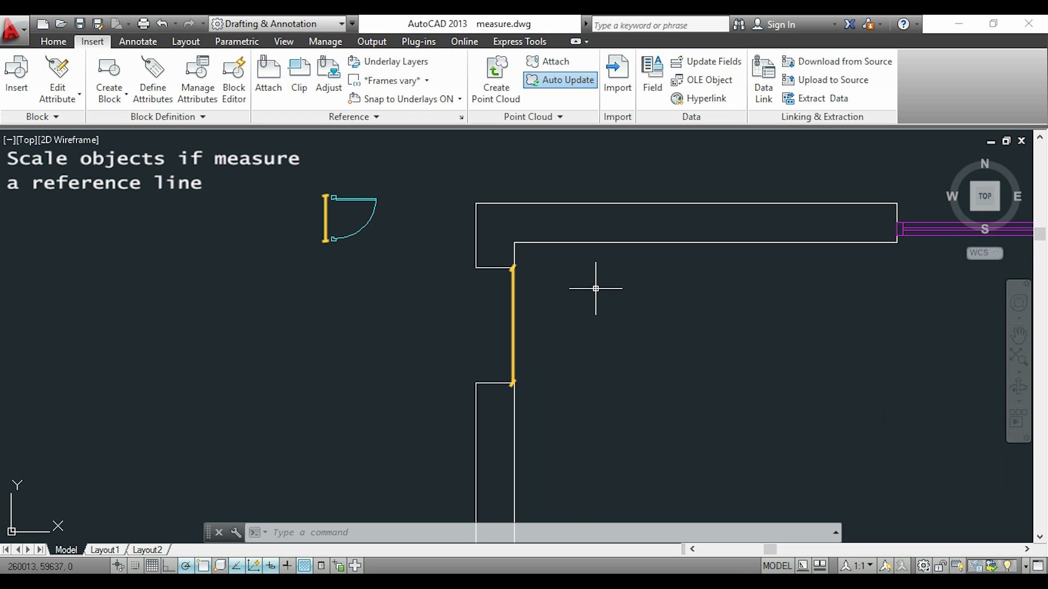
{"action": "type", "text": "scale"}
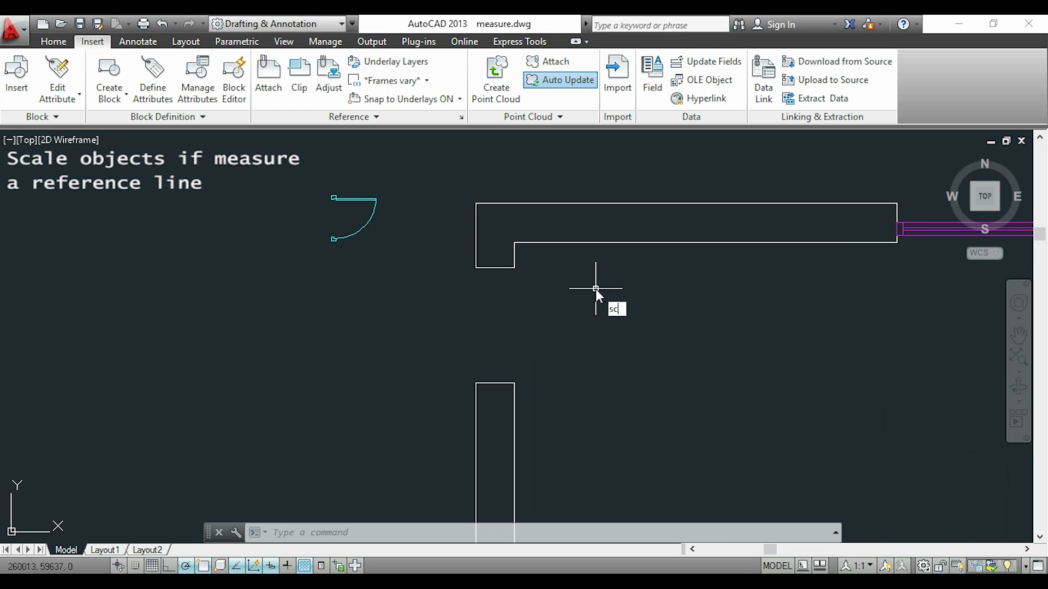
{"action": "key", "text": "Return"}
{"action": "left_click", "coordinate": [306, 187]}
{"action": "left_click", "coordinate": [410, 257]}
{"action": "key", "text": "Return"}
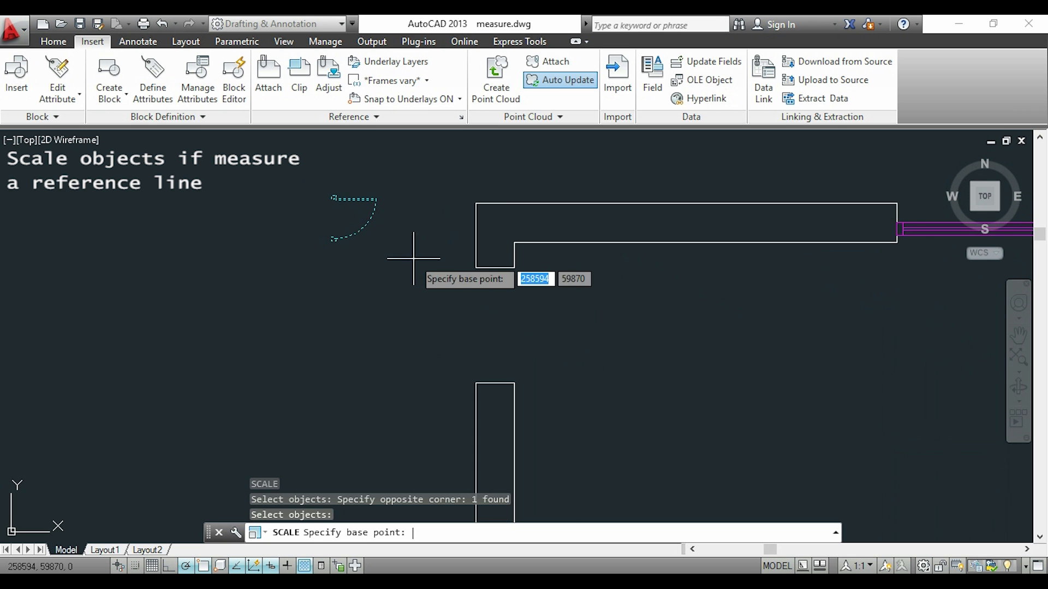
{"action": "scroll", "coordinate": [363, 208], "scroll_direction": "up", "scroll_amount": 2}
{"action": "scroll", "coordinate": [357, 212], "scroll_direction": "up", "scroll_amount": 2}
{"action": "scroll", "coordinate": [333, 174], "scroll_direction": "up", "scroll_amount": 4}
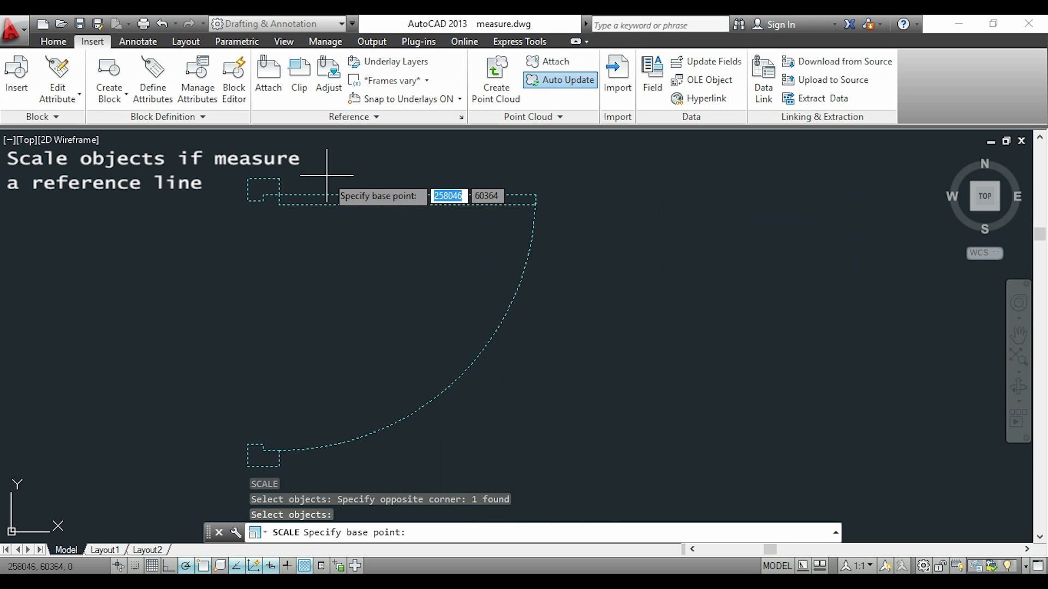
{"action": "left_click", "coordinate": [278, 178]}
Use the Reference option with the reference length from the upper jamb's upper-right corner to the lower jamb's lower-right corner.
{"action": "type", "text": "ref"}
{"action": "key", "text": "Return"}
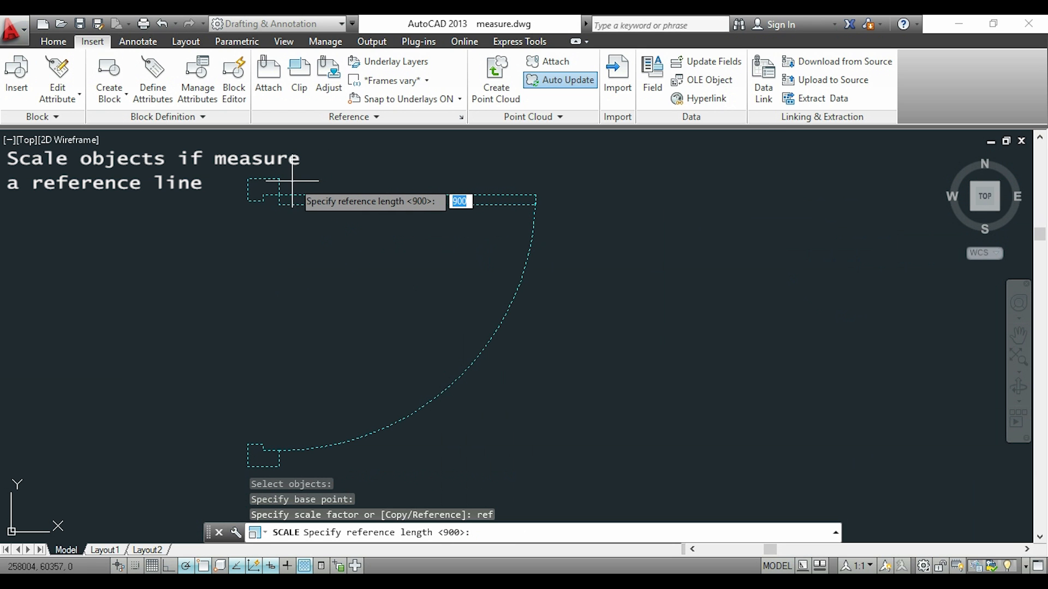
{"action": "left_click", "coordinate": [279, 178]}
{"action": "middle_click_drag", "start_coordinate": [326, 364], "coordinate": [391, 305]}
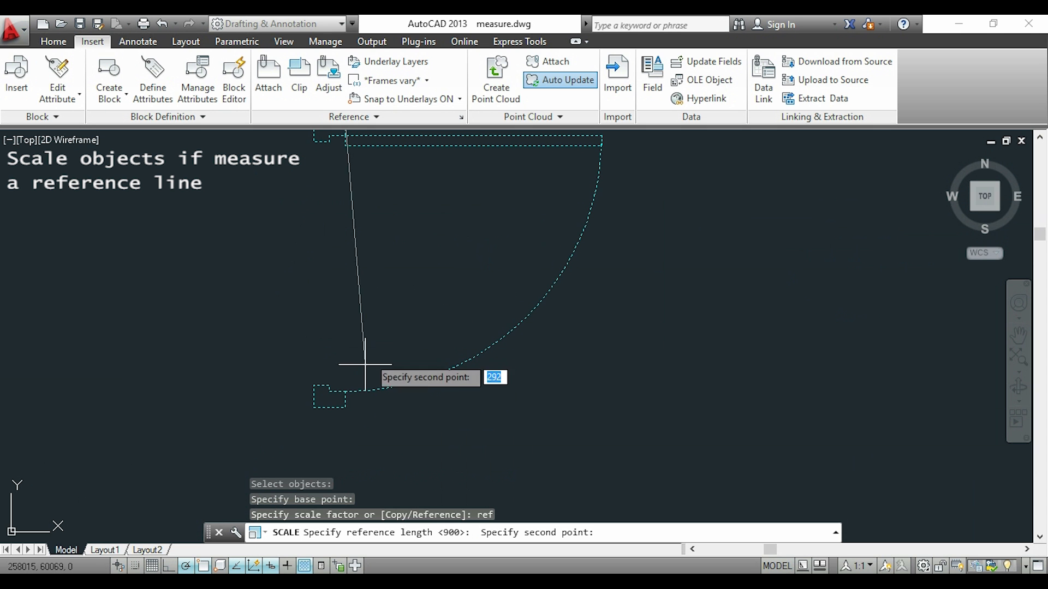
{"action": "left_click", "coordinate": [345, 407]}
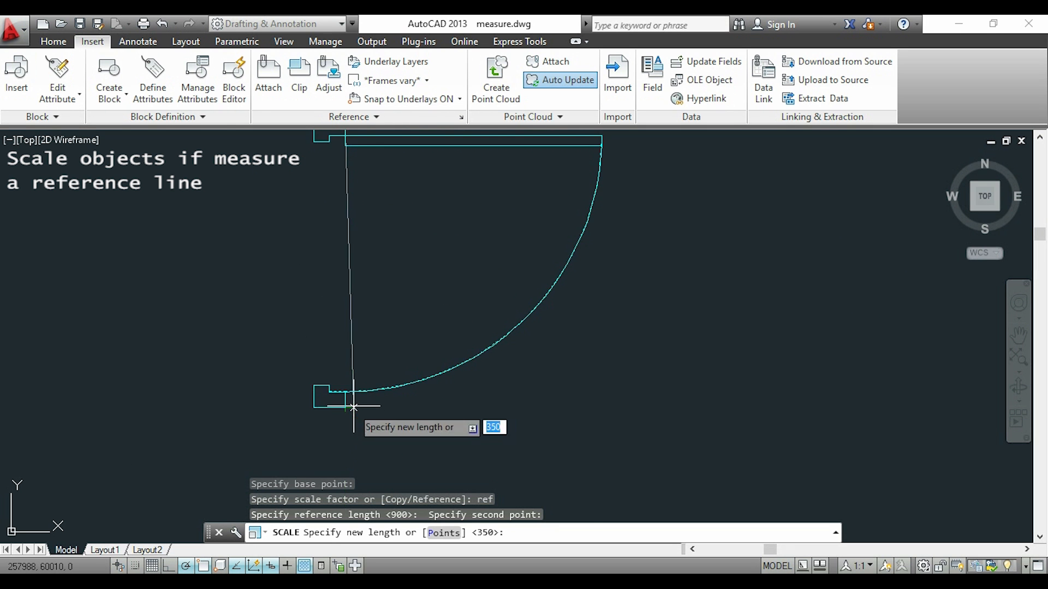
Define the door's new length with the Points option, picking the two inner wall corners across the door opening.
{"action": "scroll", "coordinate": [383, 315], "scroll_direction": "down", "scroll_amount": 2}
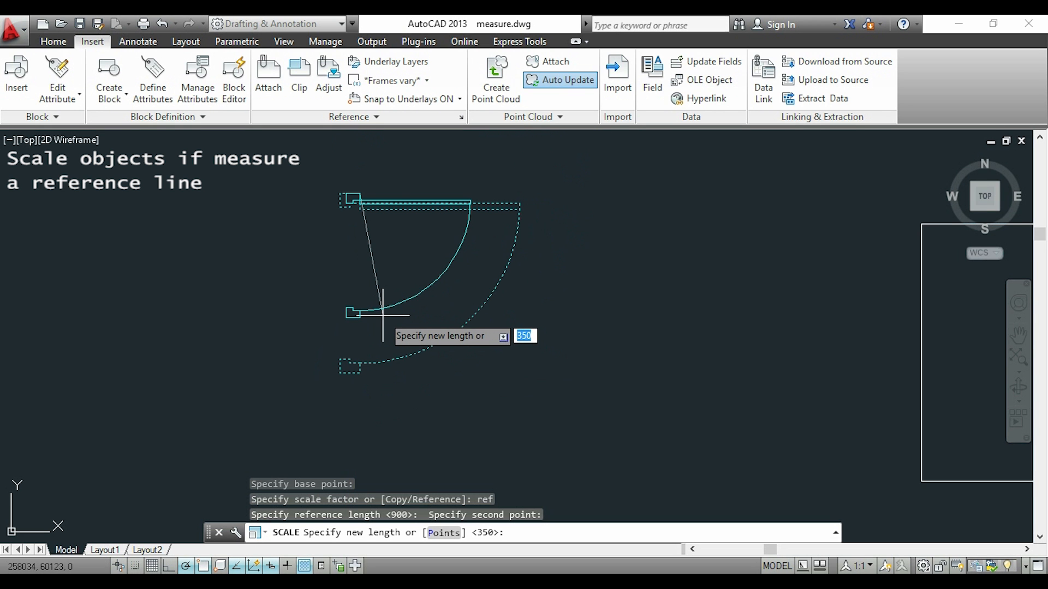
{"action": "scroll", "coordinate": [383, 315], "scroll_direction": "down", "scroll_amount": 3}
{"action": "middle_click_drag", "start_coordinate": [429, 358], "coordinate": [394, 292]}
{"action": "type", "text": "p"}
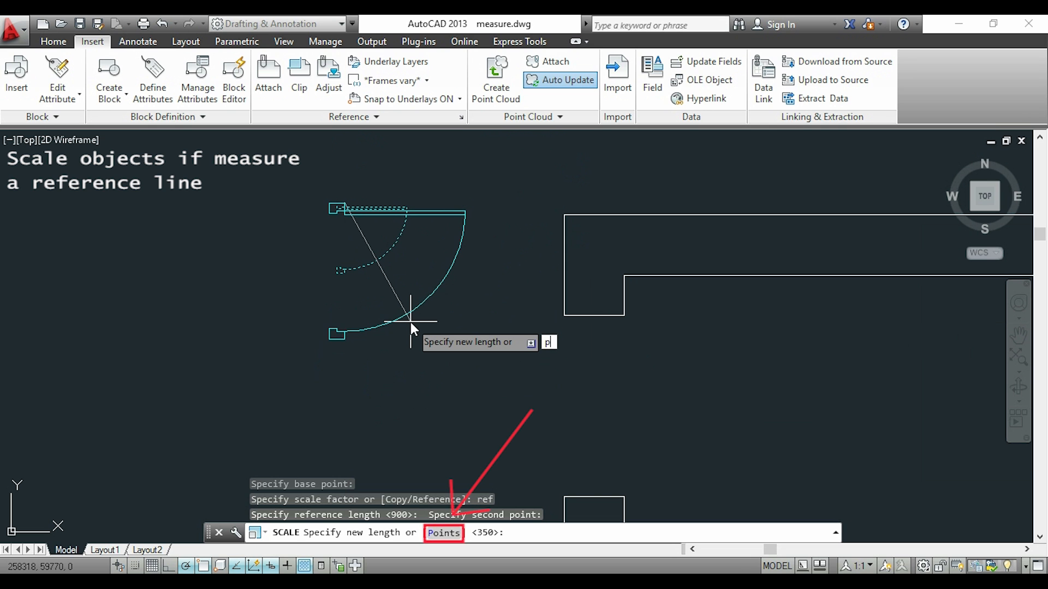
{"action": "key", "text": "Return"}
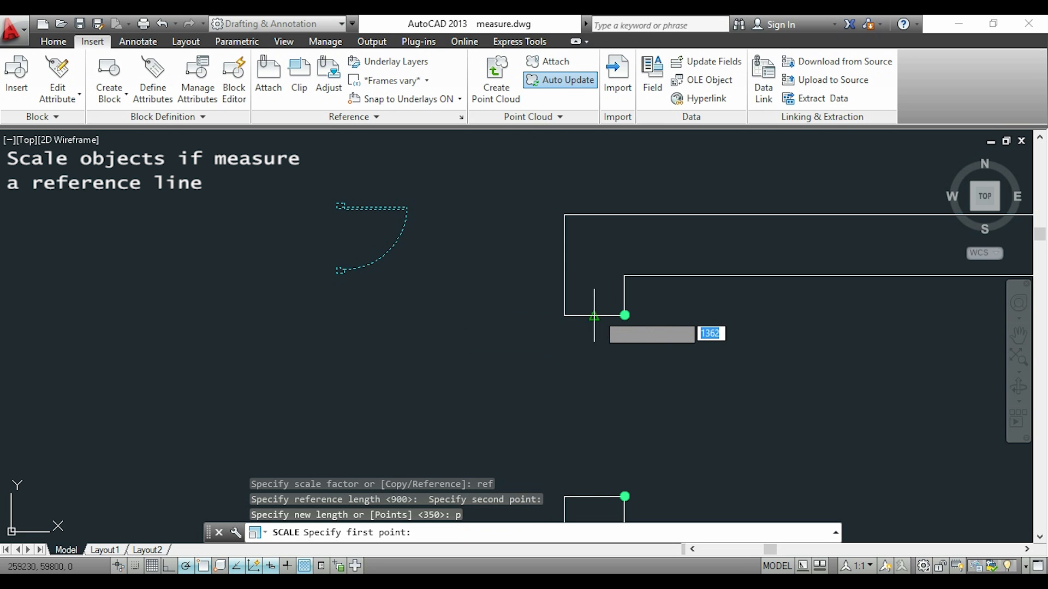
{"action": "left_click", "coordinate": [624, 315]}
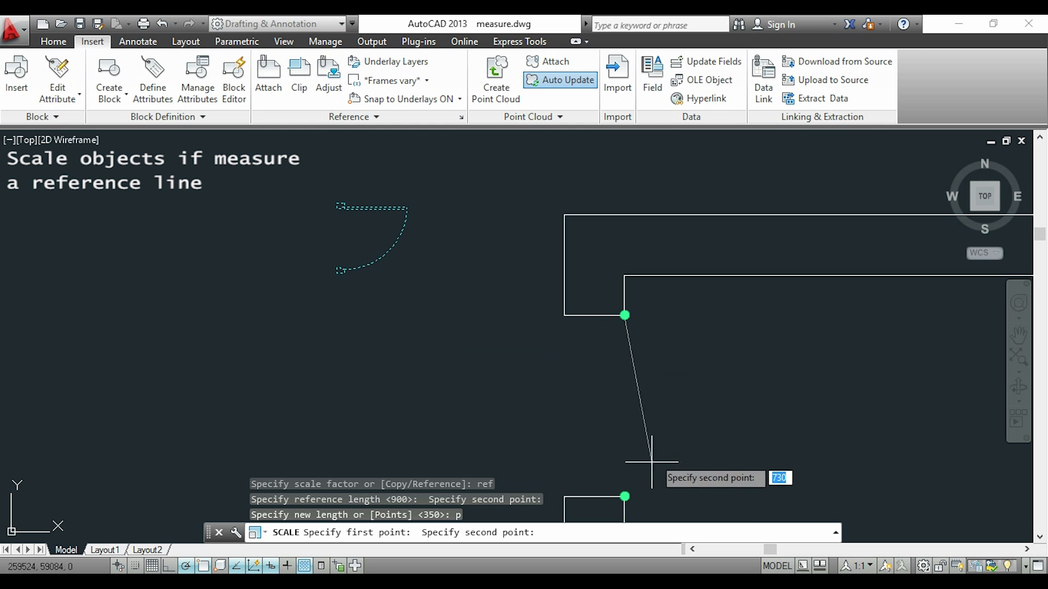
{"action": "left_click", "coordinate": [624, 496]}
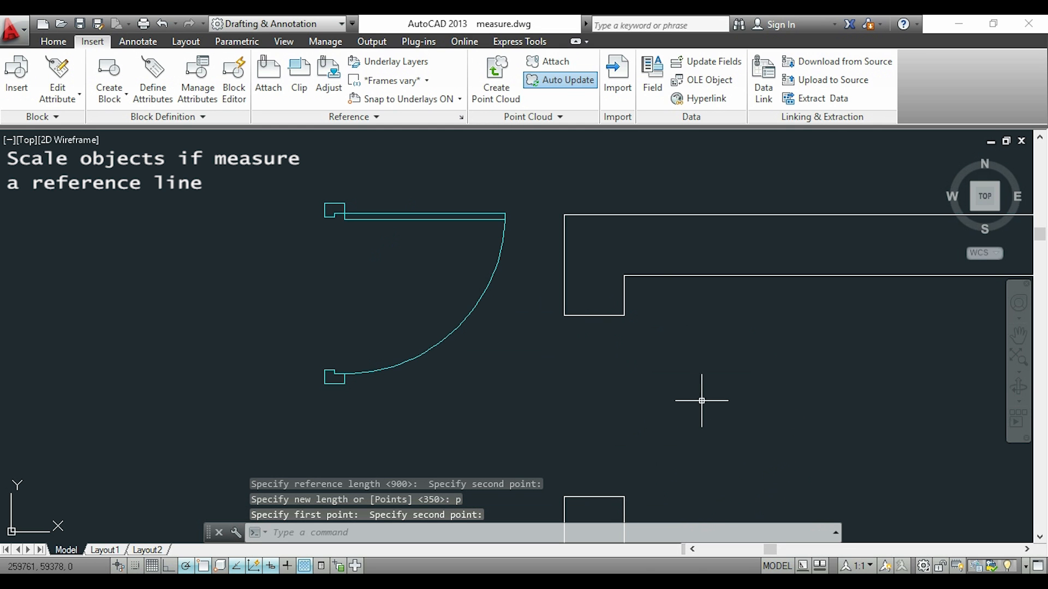
Move the scaled door from its upper jamb's upper-right corner to the inner wall corner at the top of the opening.
{"action": "type", "text": "m"}
{"action": "key", "text": "Return"}
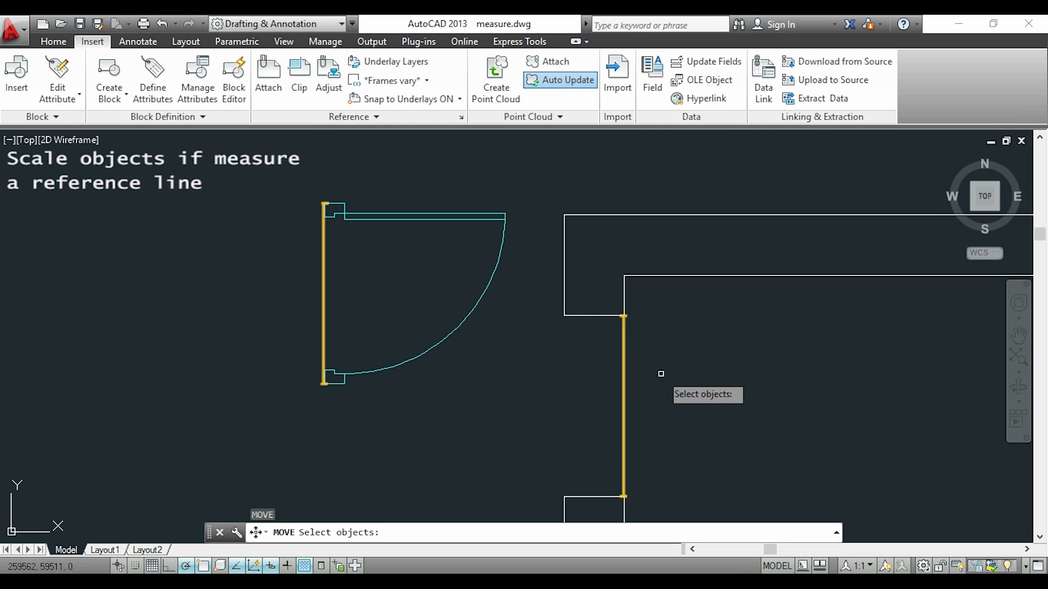
{"action": "left_click", "coordinate": [502, 218]}
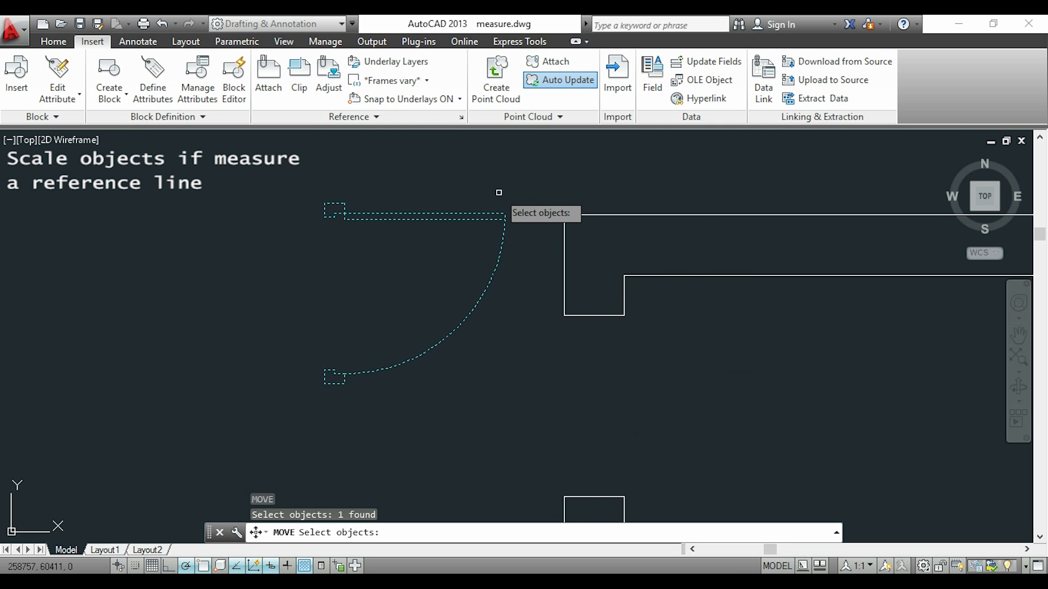
{"action": "key", "text": "Return"}
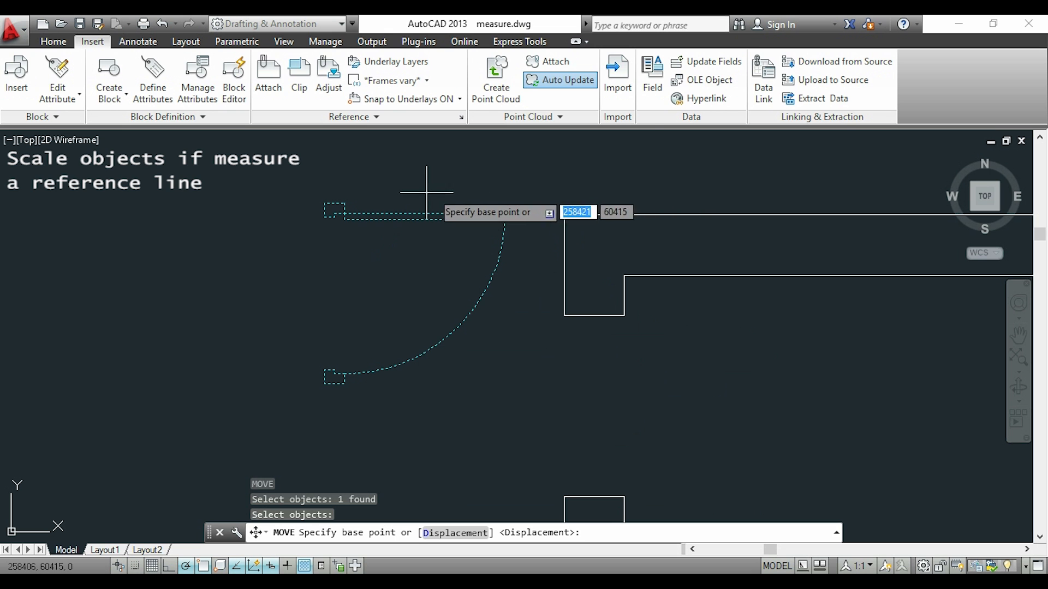
{"action": "left_click", "coordinate": [344, 203]}
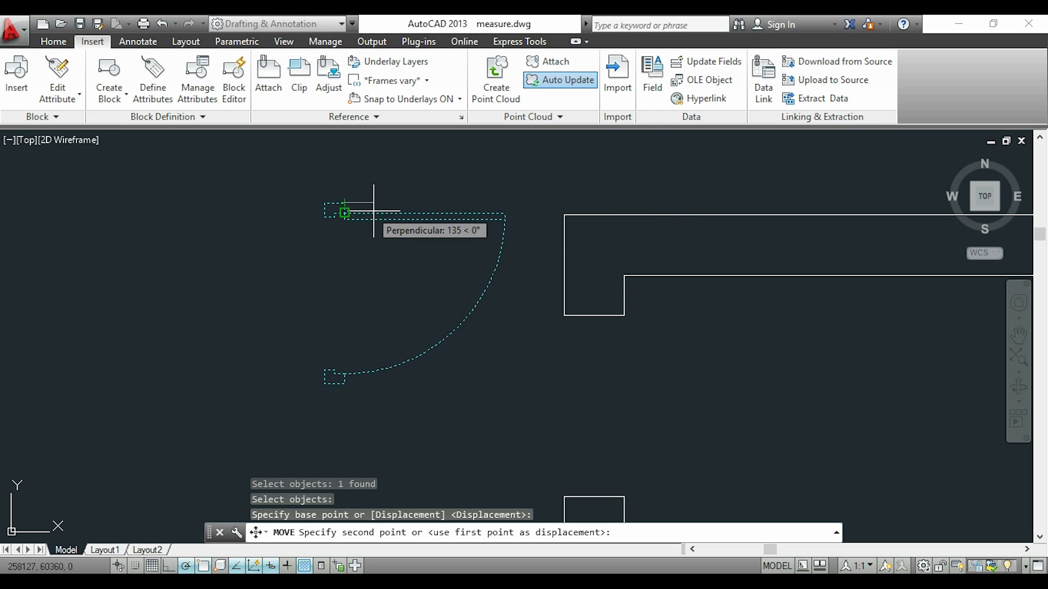
{"action": "left_click", "coordinate": [624, 315]}
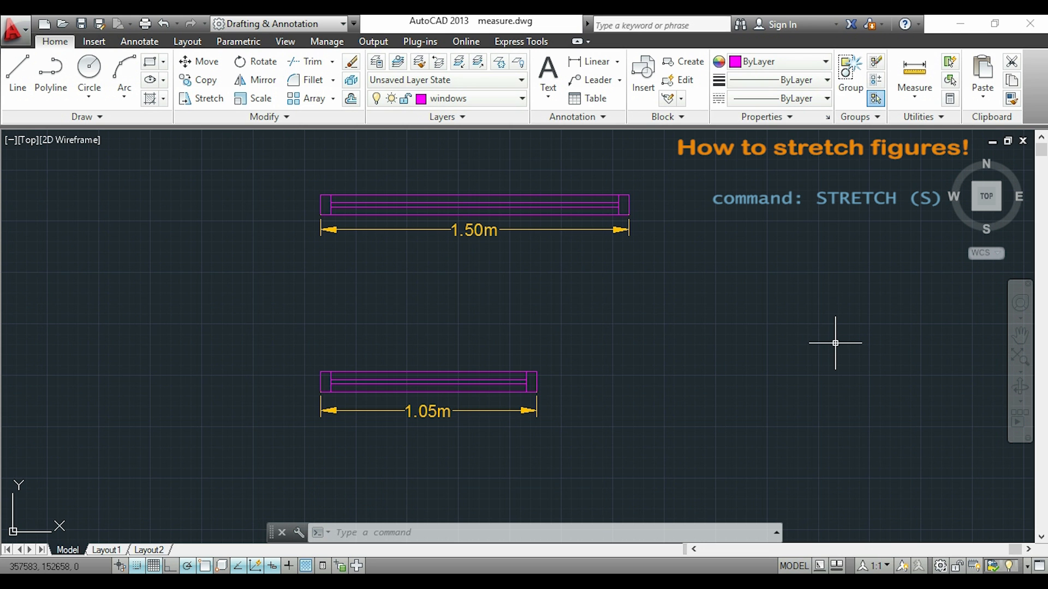
Start Stretch and select the lower window and its dimension with a crossing selection, leaving the two vertical lines of the left jamb unselected.
{"action": "type", "text": "s"}
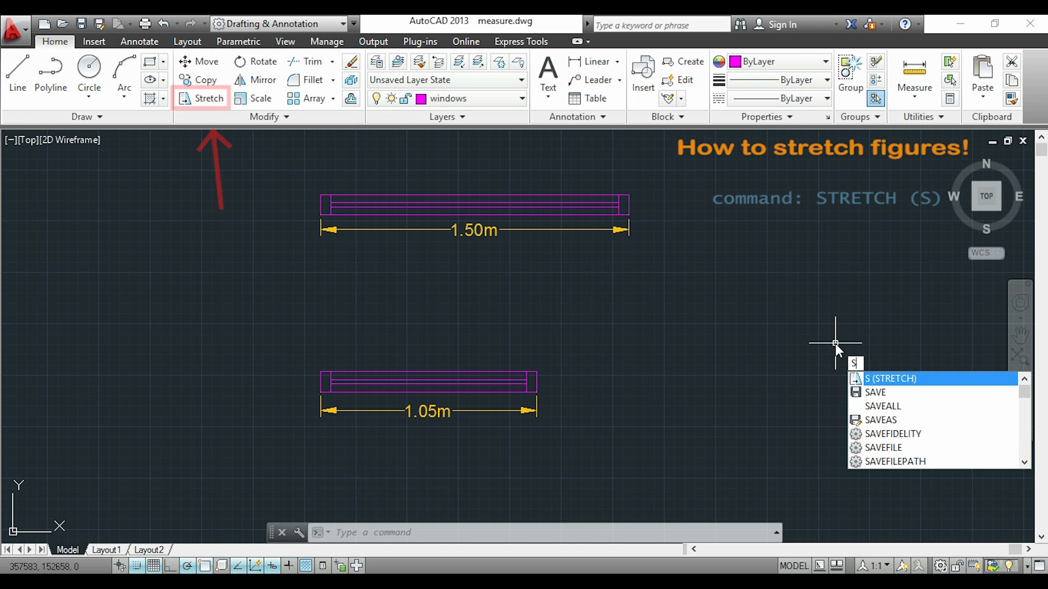
{"action": "key", "text": "Return"}
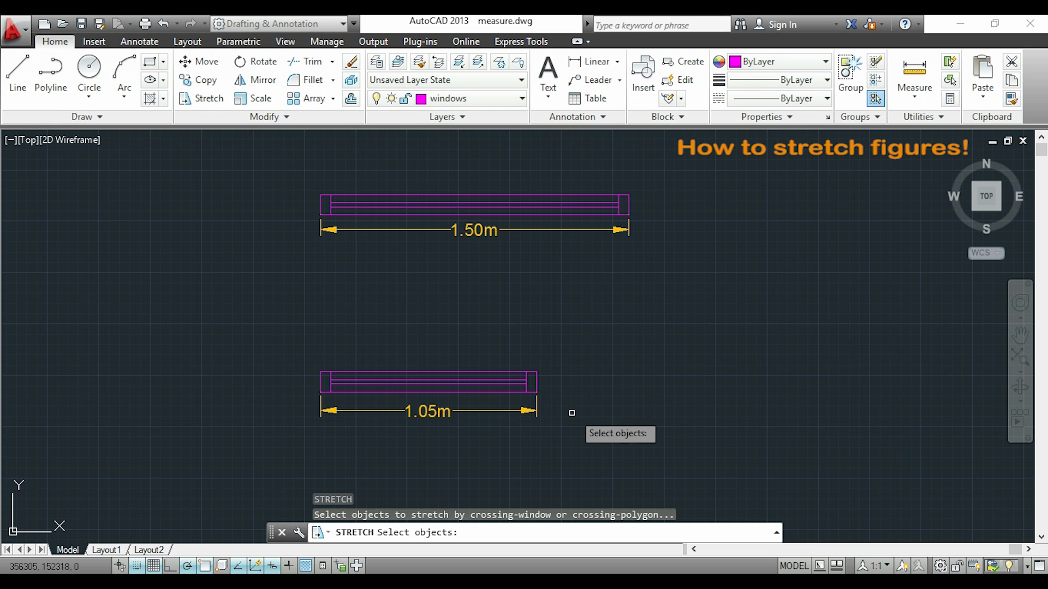
{"action": "scroll", "coordinate": [553, 411], "scroll_direction": "up", "scroll_amount": 2}
{"action": "left_click", "coordinate": [553, 339]}
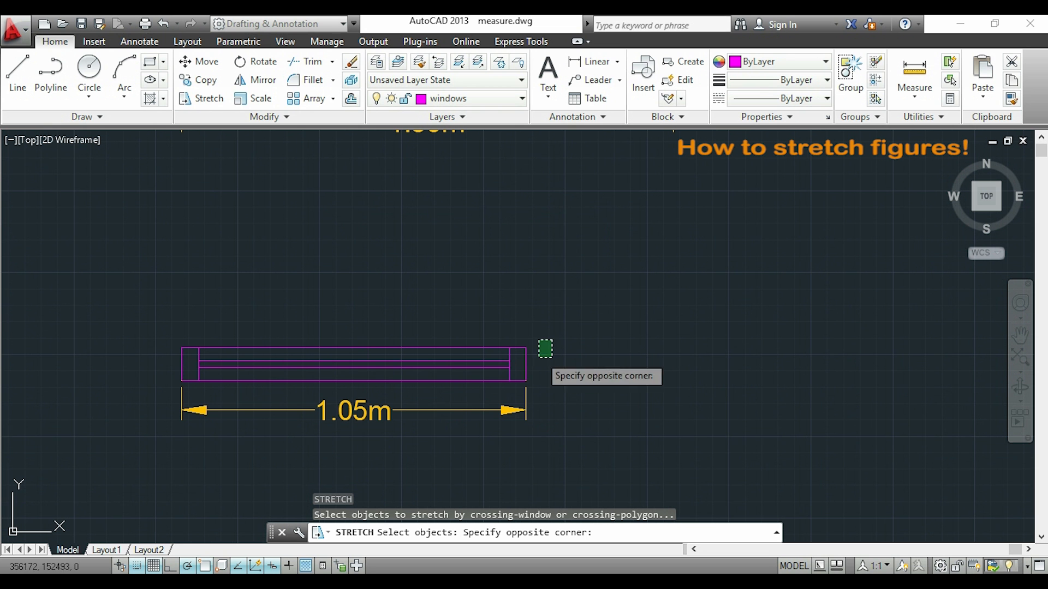
{"action": "left_click", "coordinate": [461, 386]}
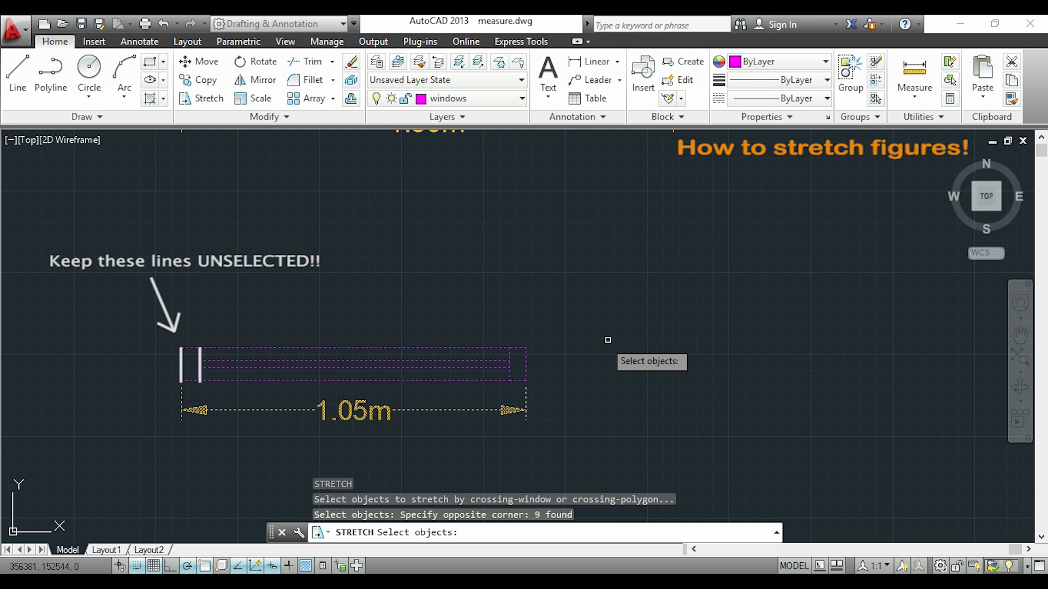
{"action": "scroll", "coordinate": [631, 344], "scroll_direction": "down", "scroll_amount": 2}
{"action": "key", "text": "Return"}
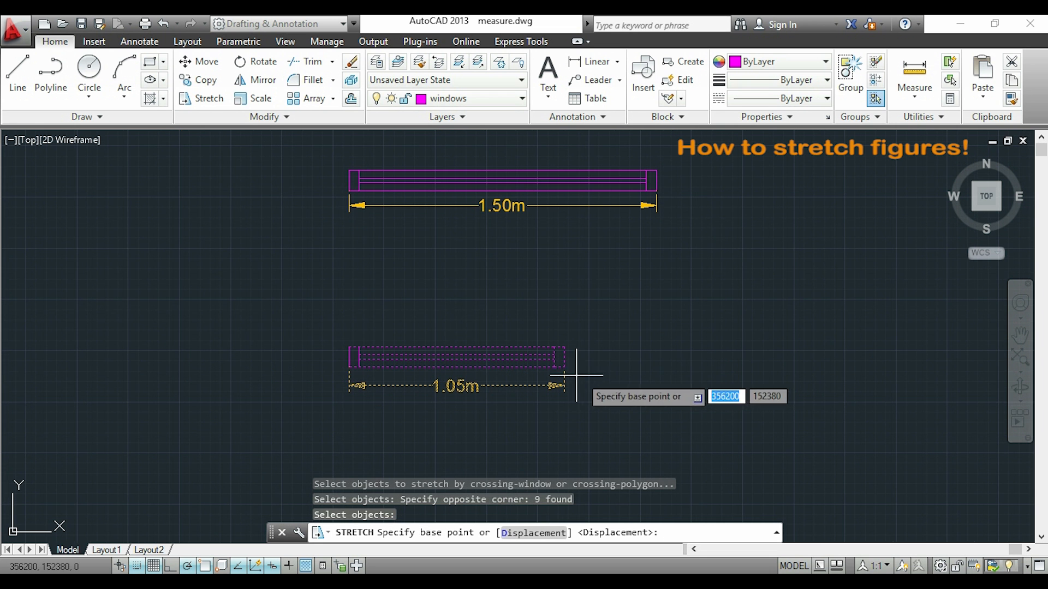
Stretch the lower window 450 units horizontally to the right, using its lower-right corner as base point.
{"action": "scroll", "coordinate": [564, 372], "scroll_direction": "up", "scroll_amount": 4}
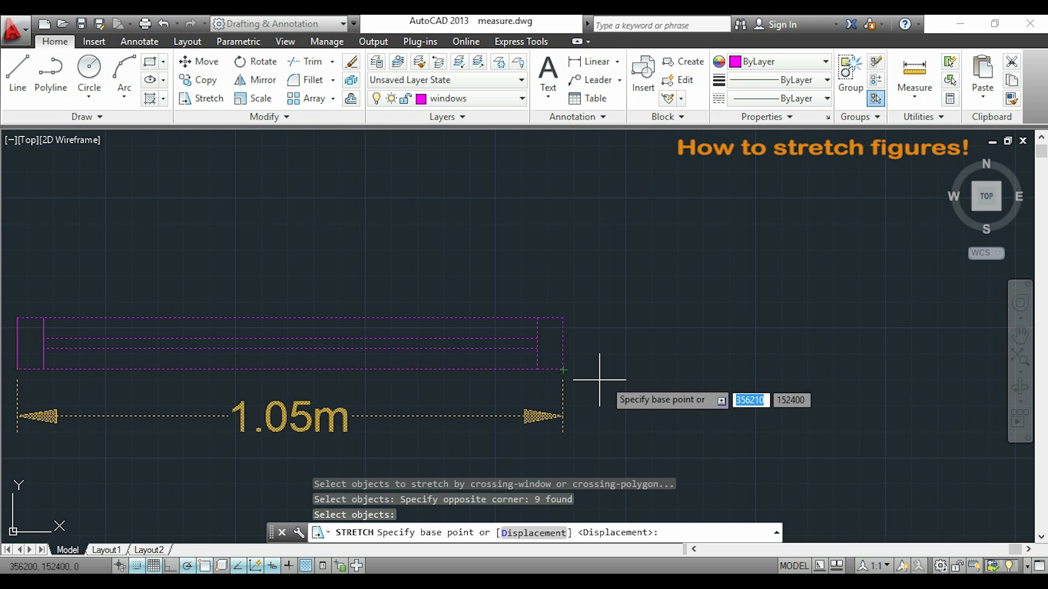
{"action": "left_click", "coordinate": [563, 369]}
{"action": "scroll", "coordinate": [564, 370], "scroll_direction": "down", "scroll_amount": 4}
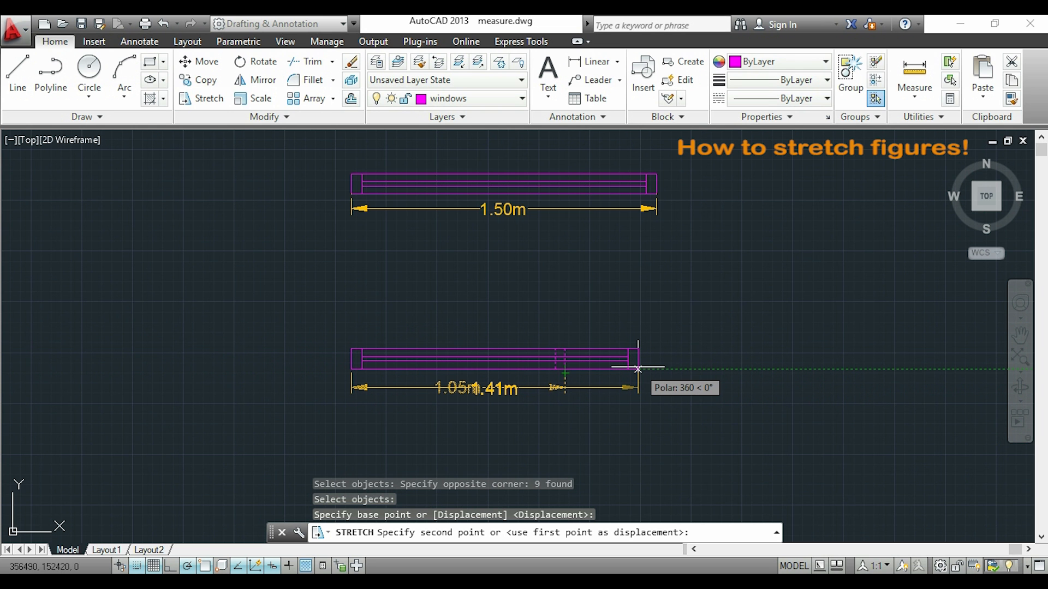
{"action": "type", "text": "450"}
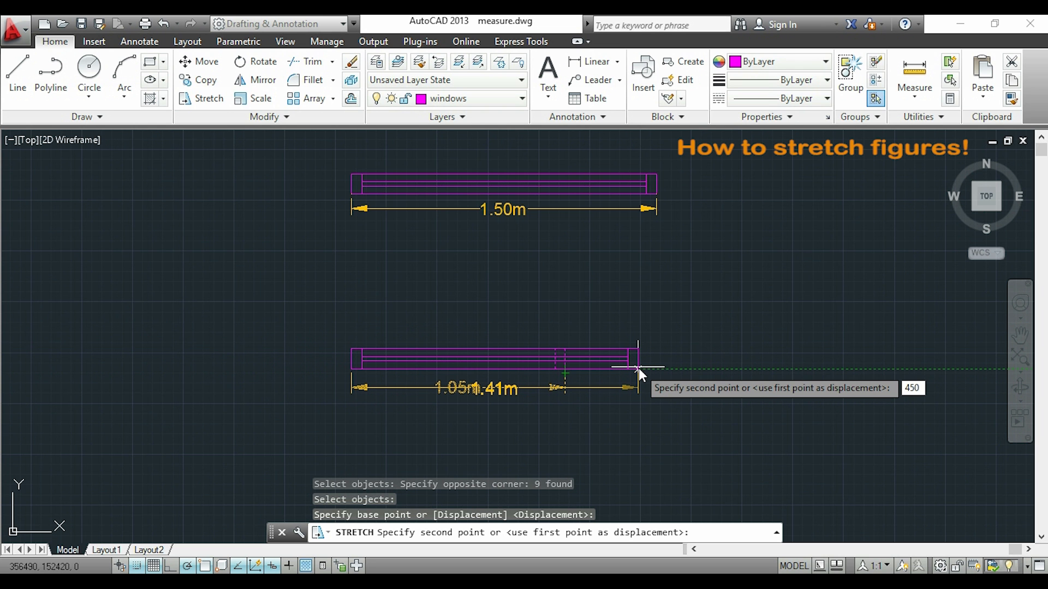
{"action": "key", "text": "Return"}
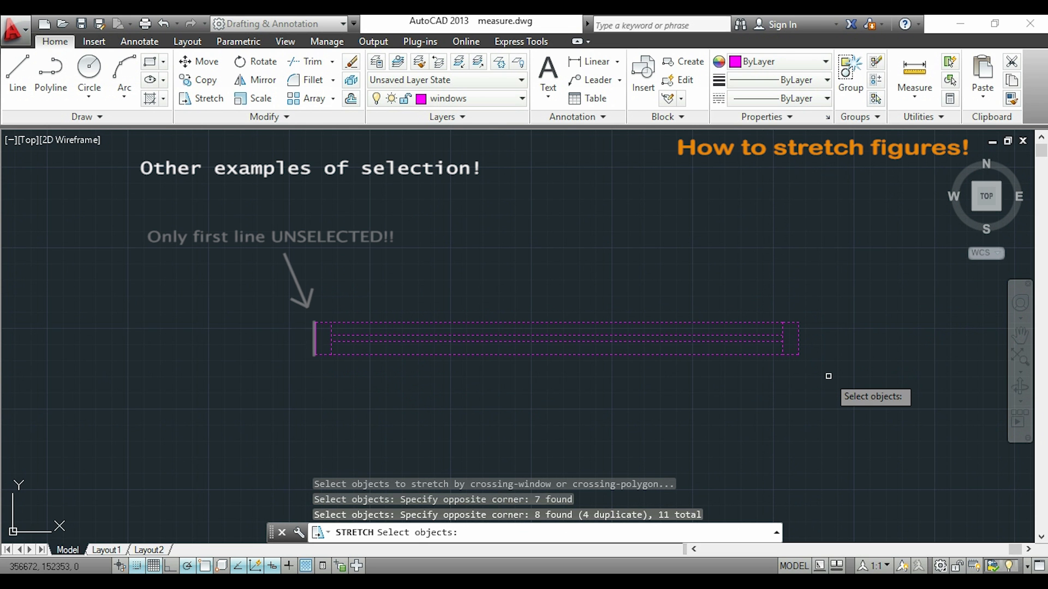
Stretch the window 320 units to the right from its lower-right corner, with only the leftmost vertical line left out of the selection.
{"action": "key", "text": "Return"}
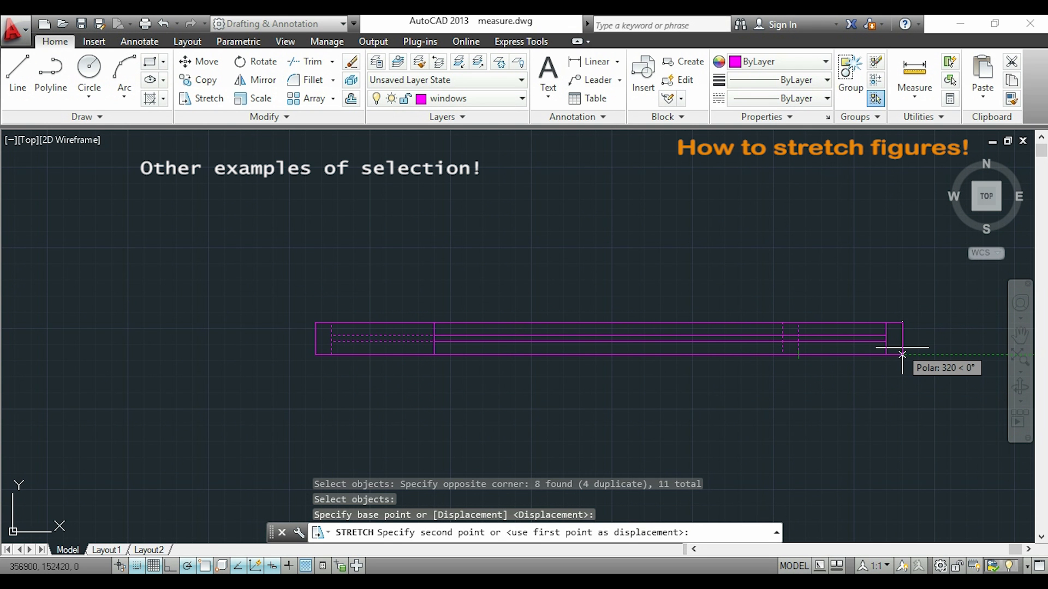
{"action": "left_click", "coordinate": [901, 354]}
{"action": "middle_click_drag", "start_coordinate": [850, 381], "coordinate": [744, 370]}
{"action": "middle_click_drag", "start_coordinate": [744, 370], "coordinate": [736, 375]}
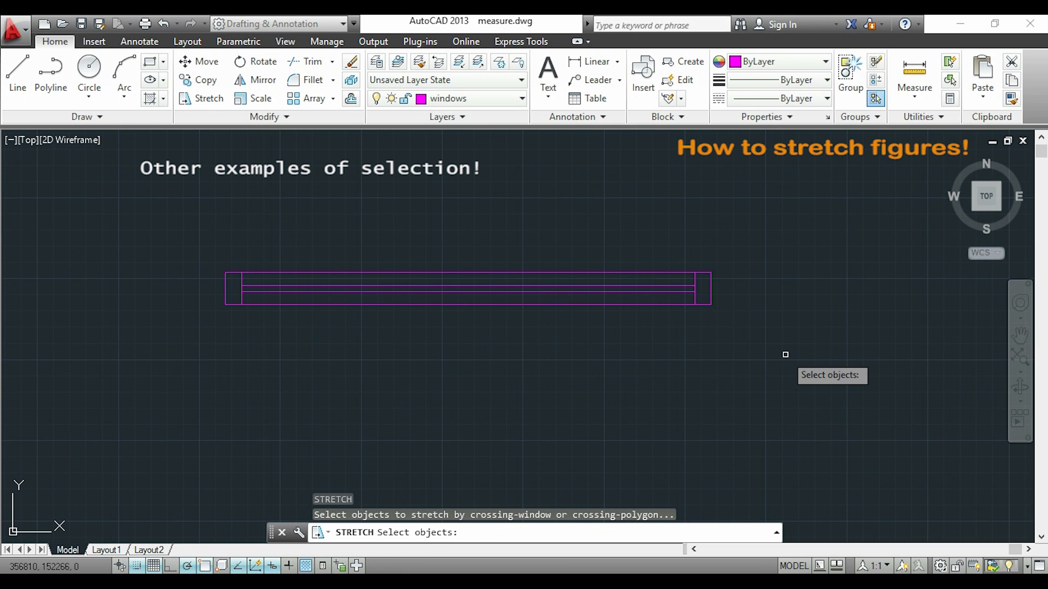
Apply Stretch to all objects of the isolated window, displacing it 650 units to the right from its lower-right corner.
{"action": "left_click", "coordinate": [786, 355]}
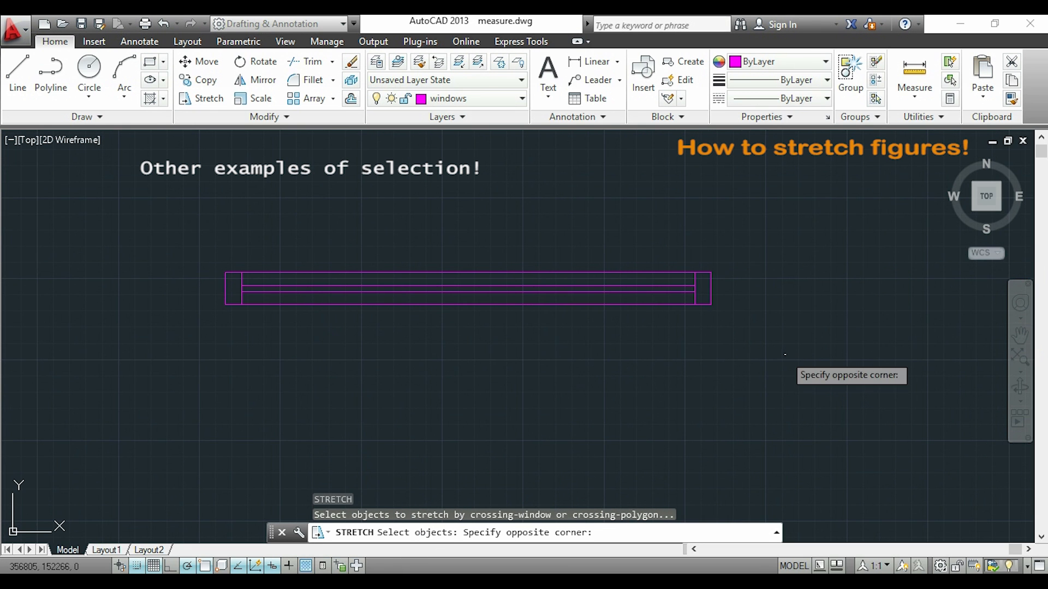
{"action": "left_click", "coordinate": [213, 222]}
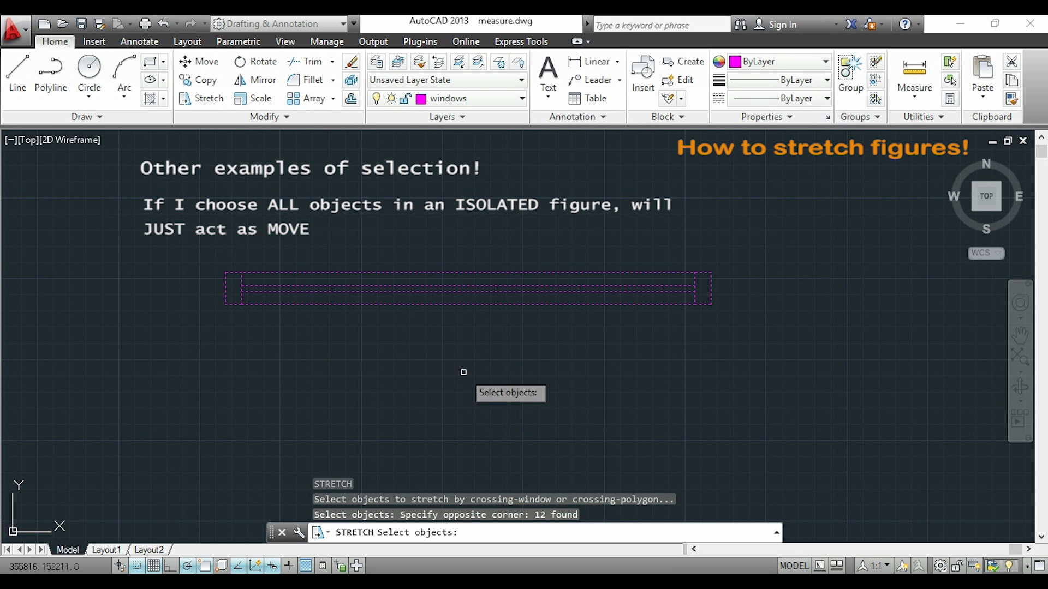
{"action": "key", "text": "Return"}
{"action": "left_click", "coordinate": [710, 304]}
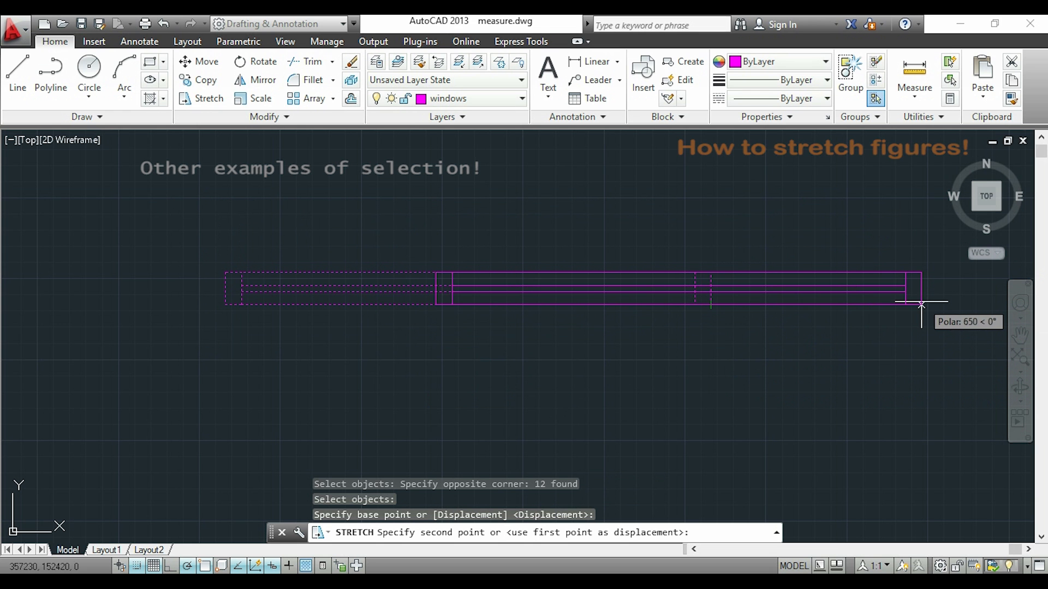
{"action": "left_click", "coordinate": [920, 303]}
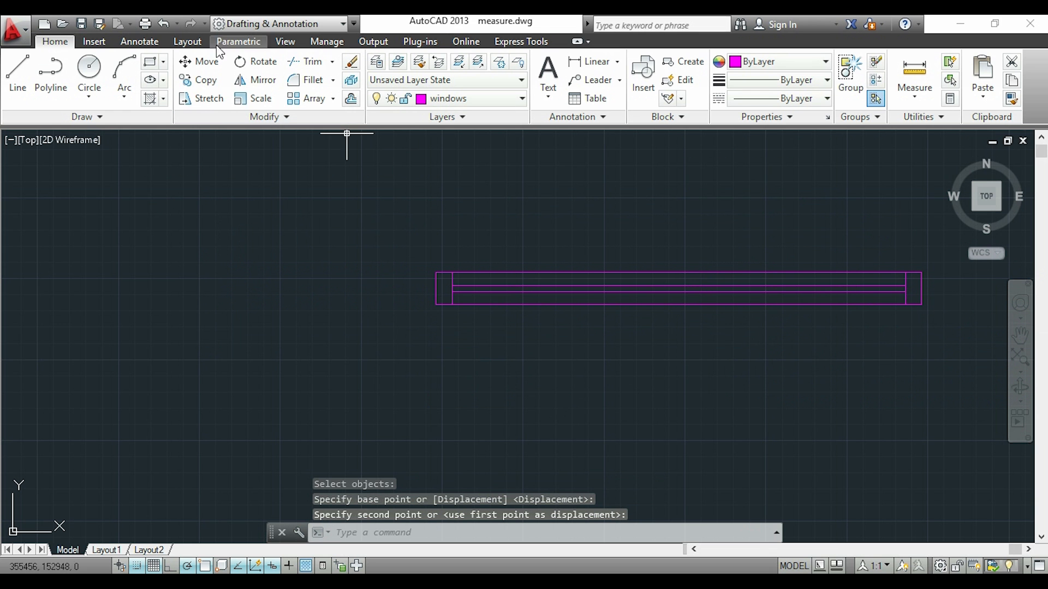